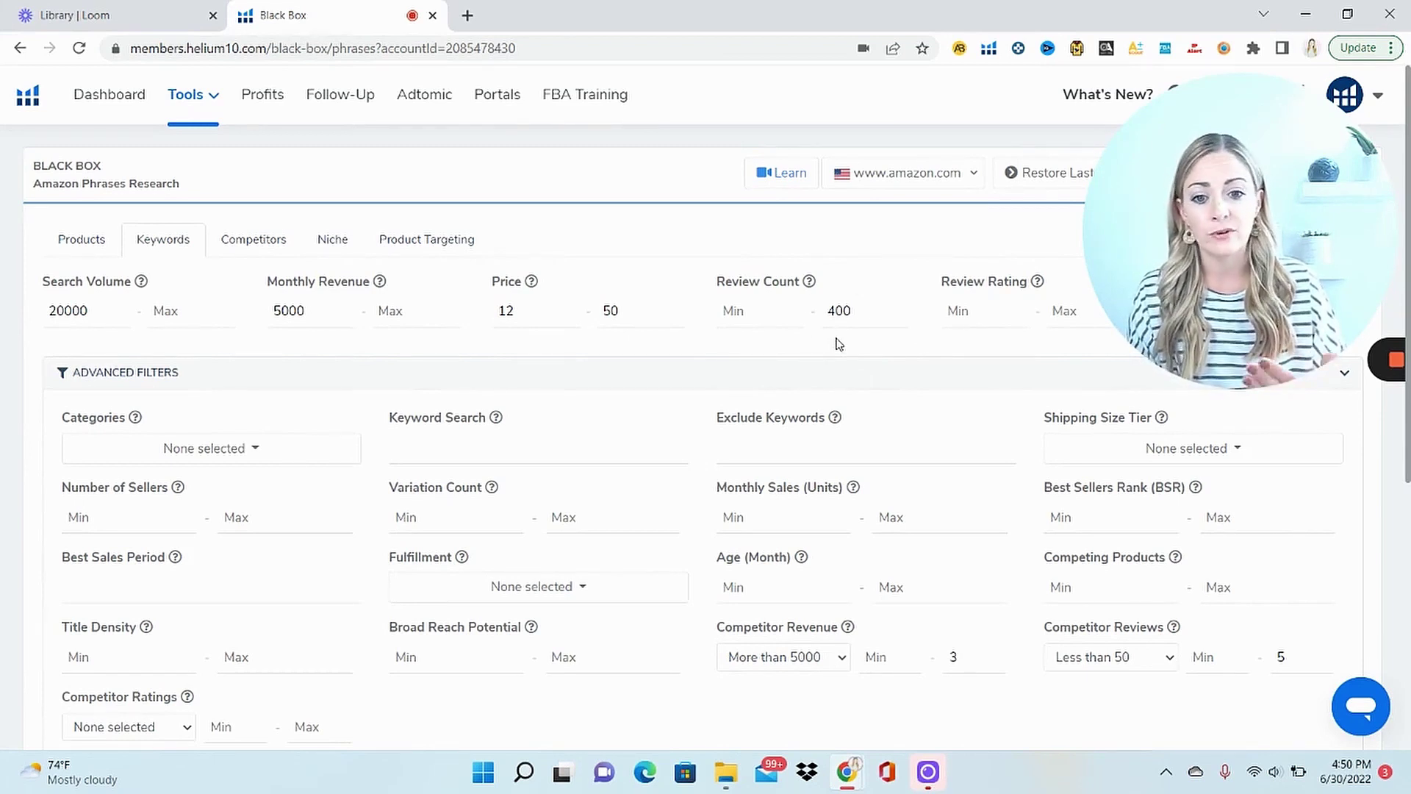
- Scroll down past the competitor revenue and competitor reviews filters in Black Box
scroll(840, 344, "down", 1)
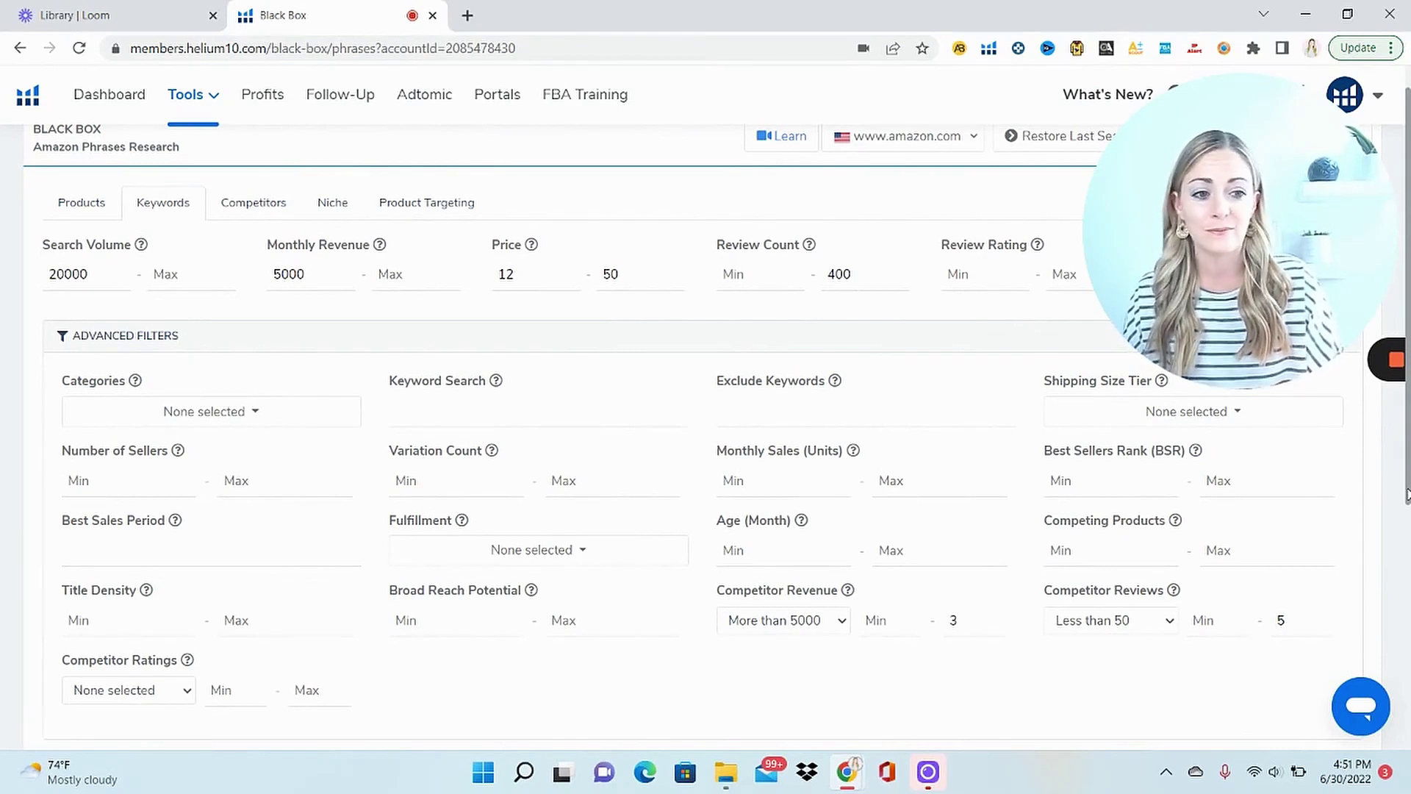
- Scroll through the 44 first-page phrases, from rick steves to retirement party decorations, down to the pagination
scroll(1407, 494, "down", 7)
scroll(1408, 197, "down", 1)
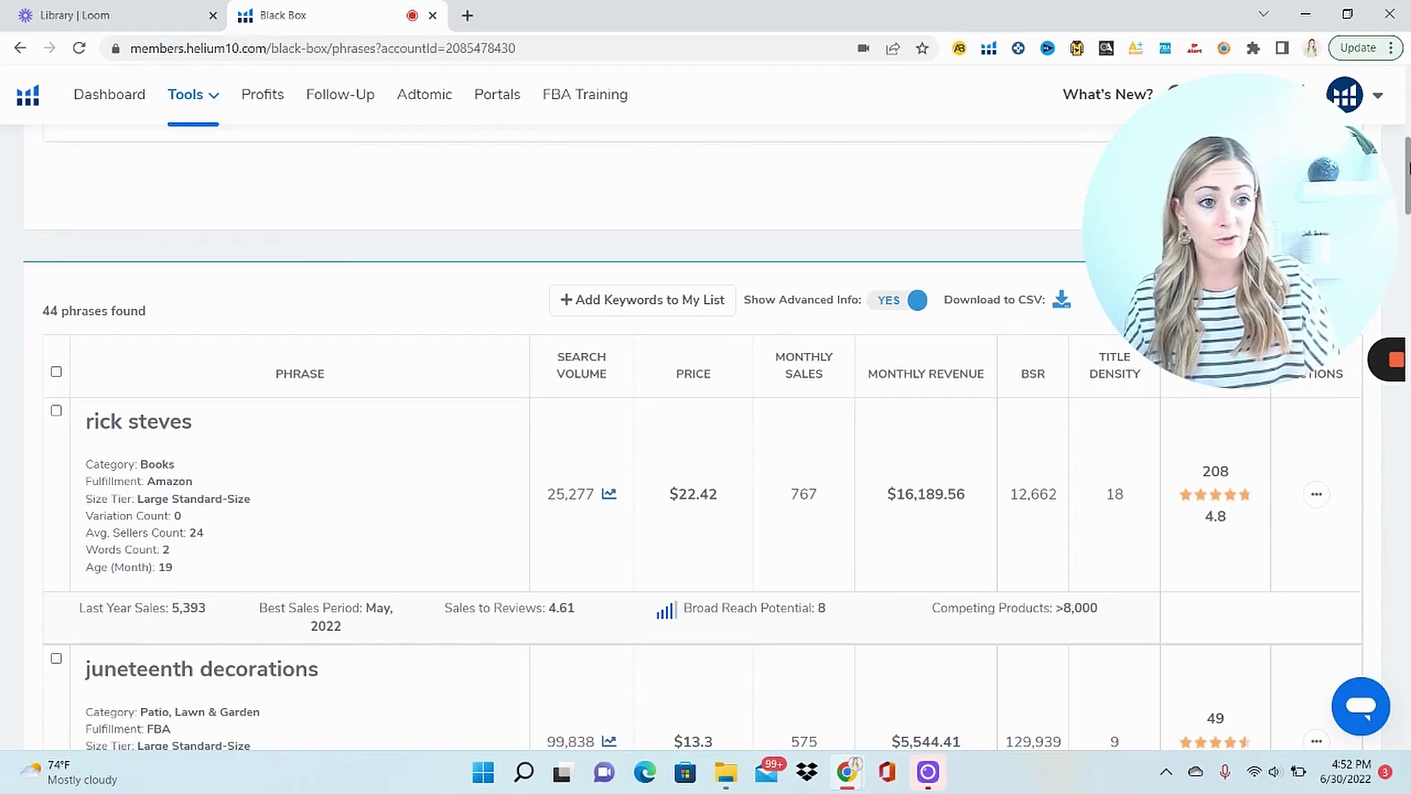
scroll(1303, 407, "up", 3)
left_click_drag(1409, 150, 1409, 189)
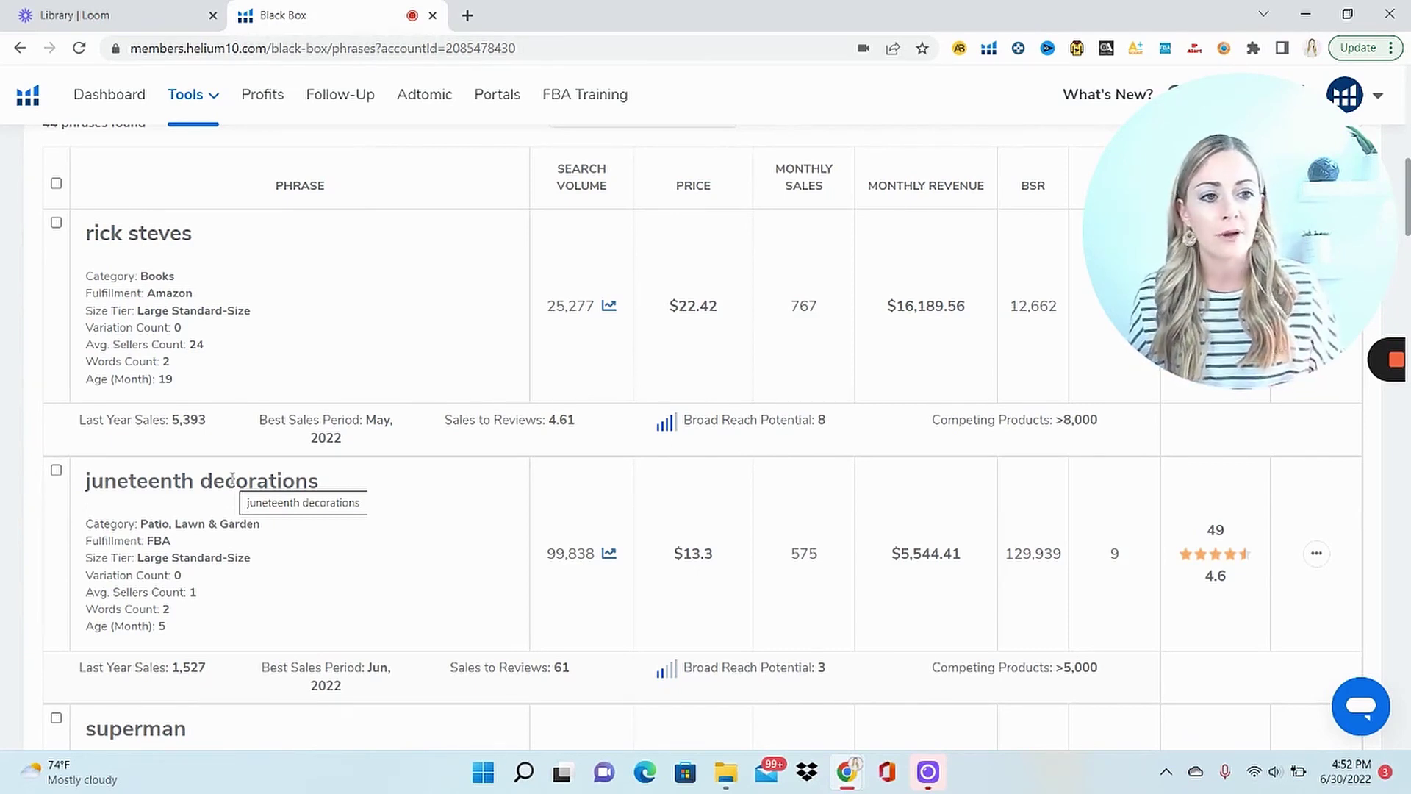
scroll(331, 384, "down", 15)
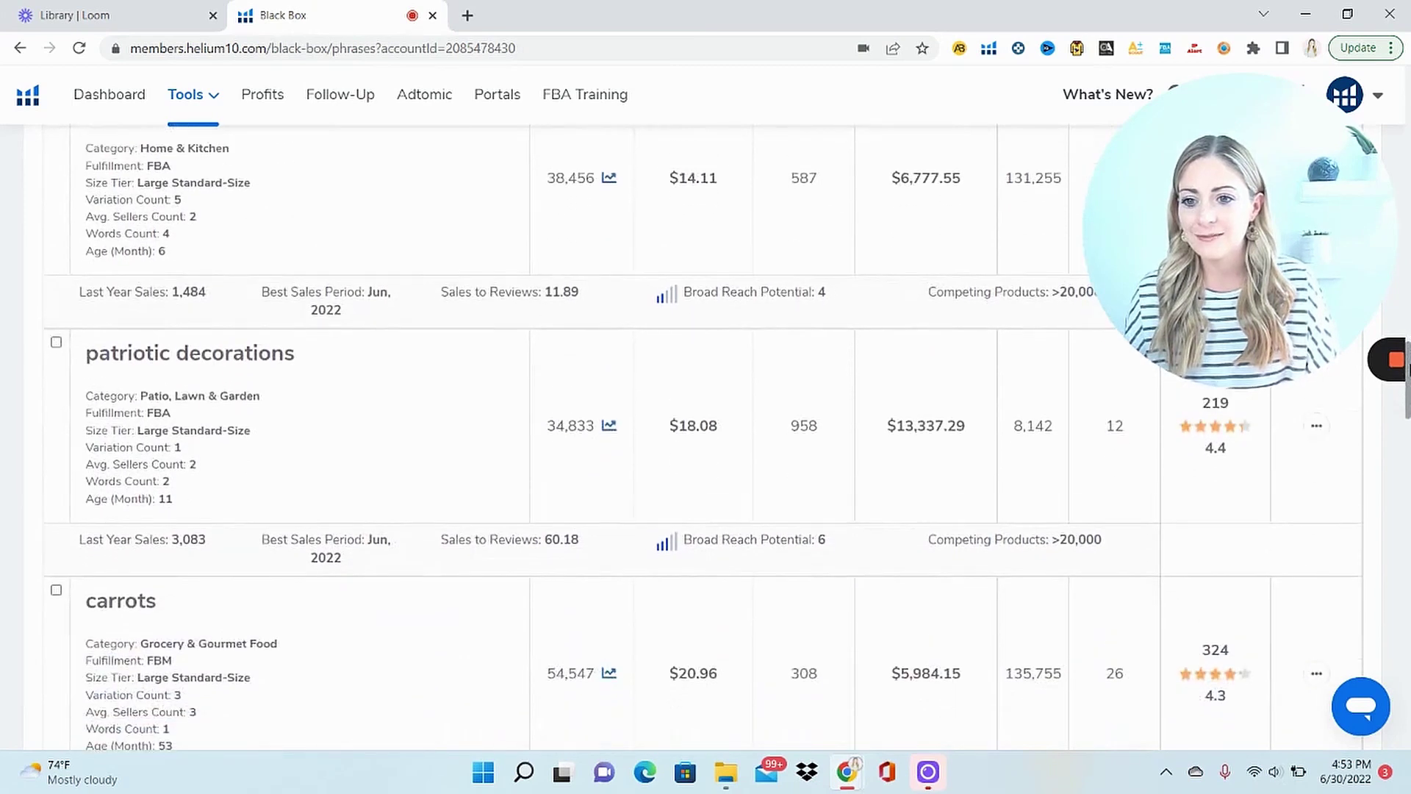
scroll(704, 437, "down", 3)
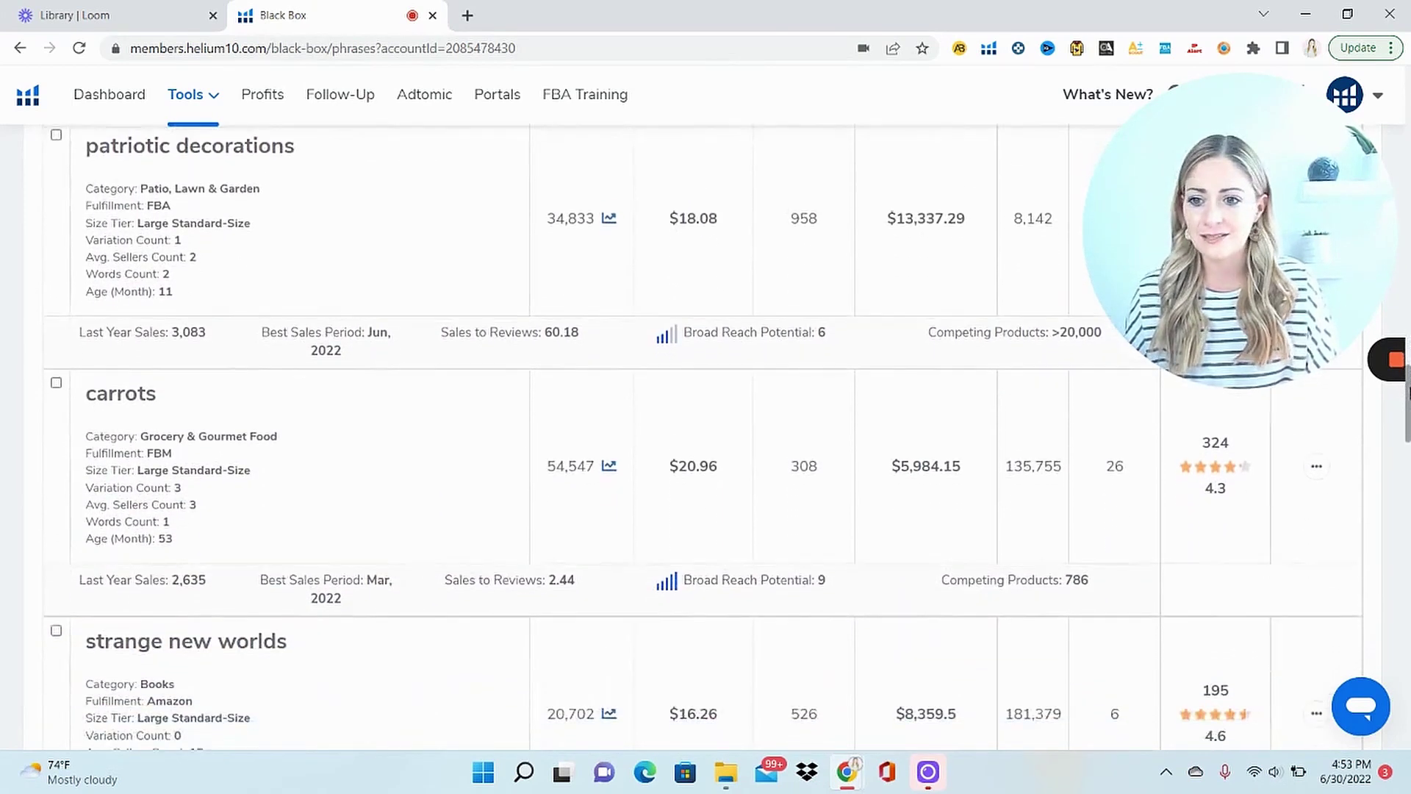
left_click_drag(1405, 392, 1408, 687)
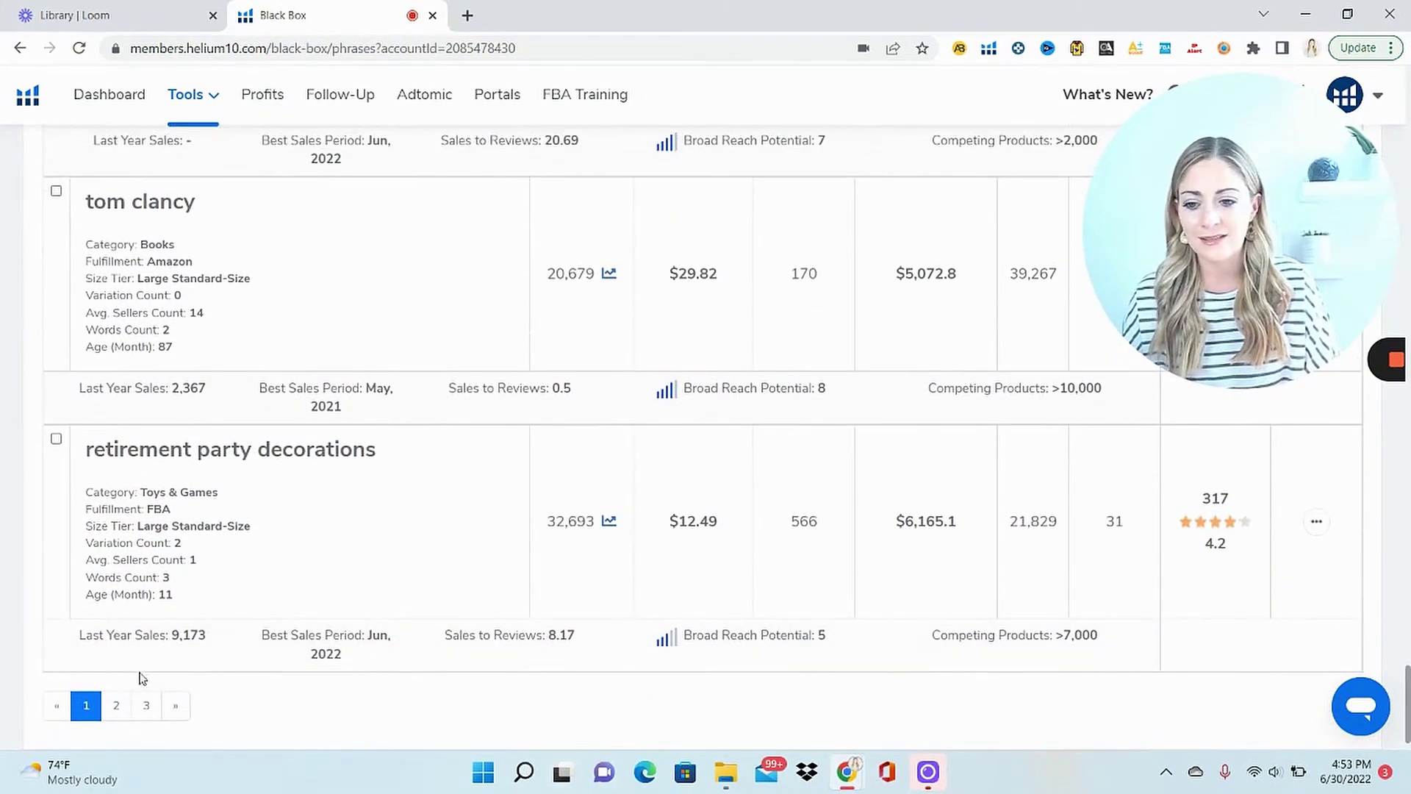
- On results page 2, open the paint by numbers phrase's search on Amazon
left_click(114, 707)
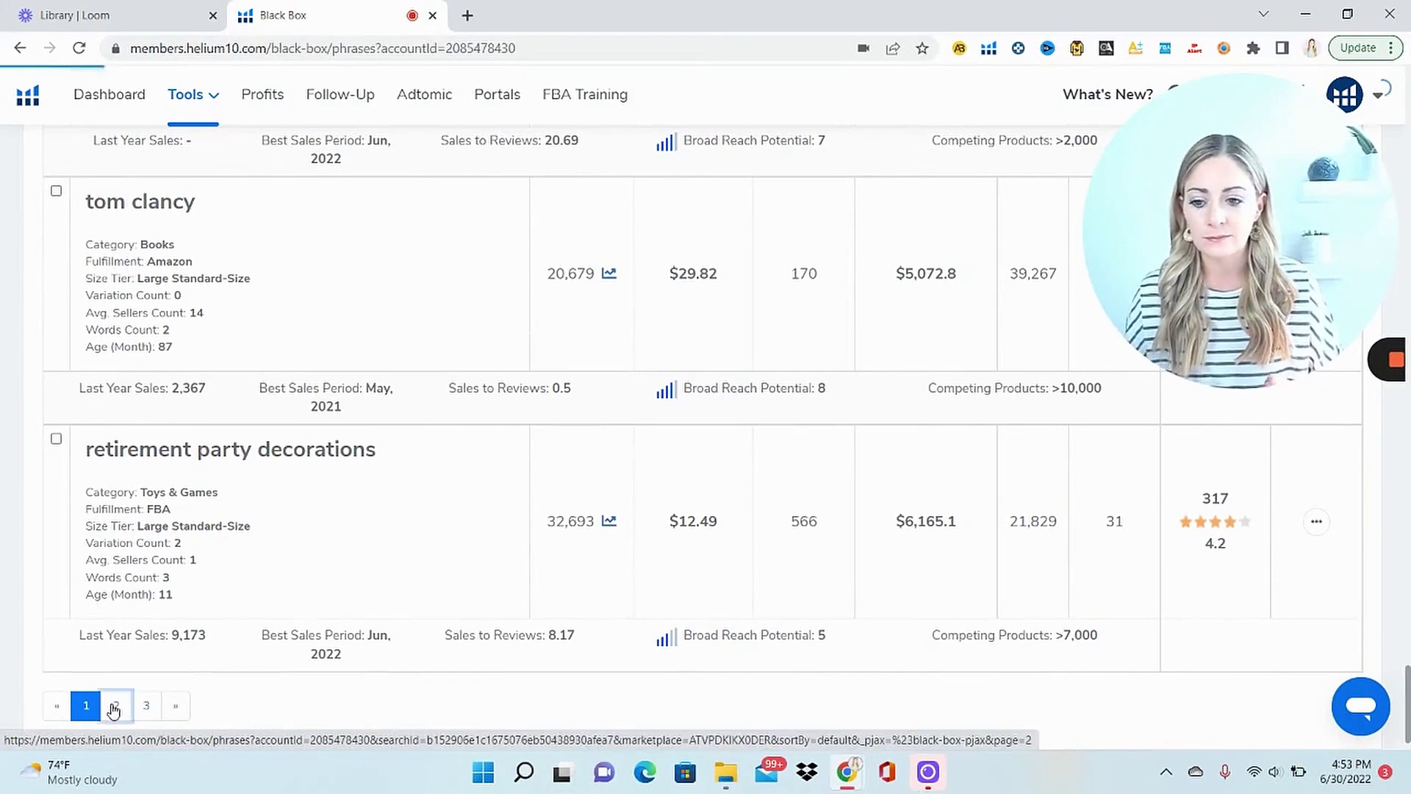
left_click_drag(1407, 101, 1408, 187)
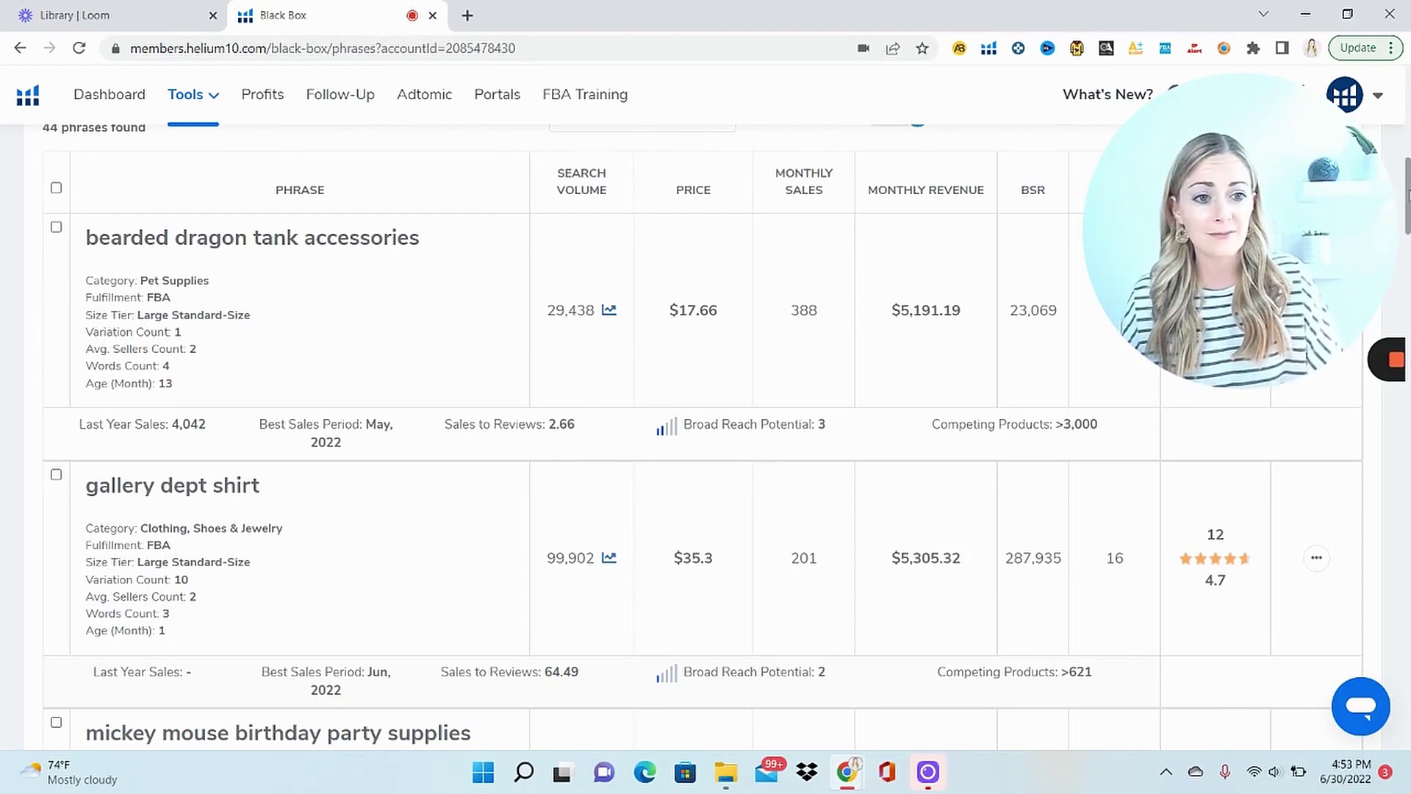
left_click_drag(1407, 197, 1407, 328)
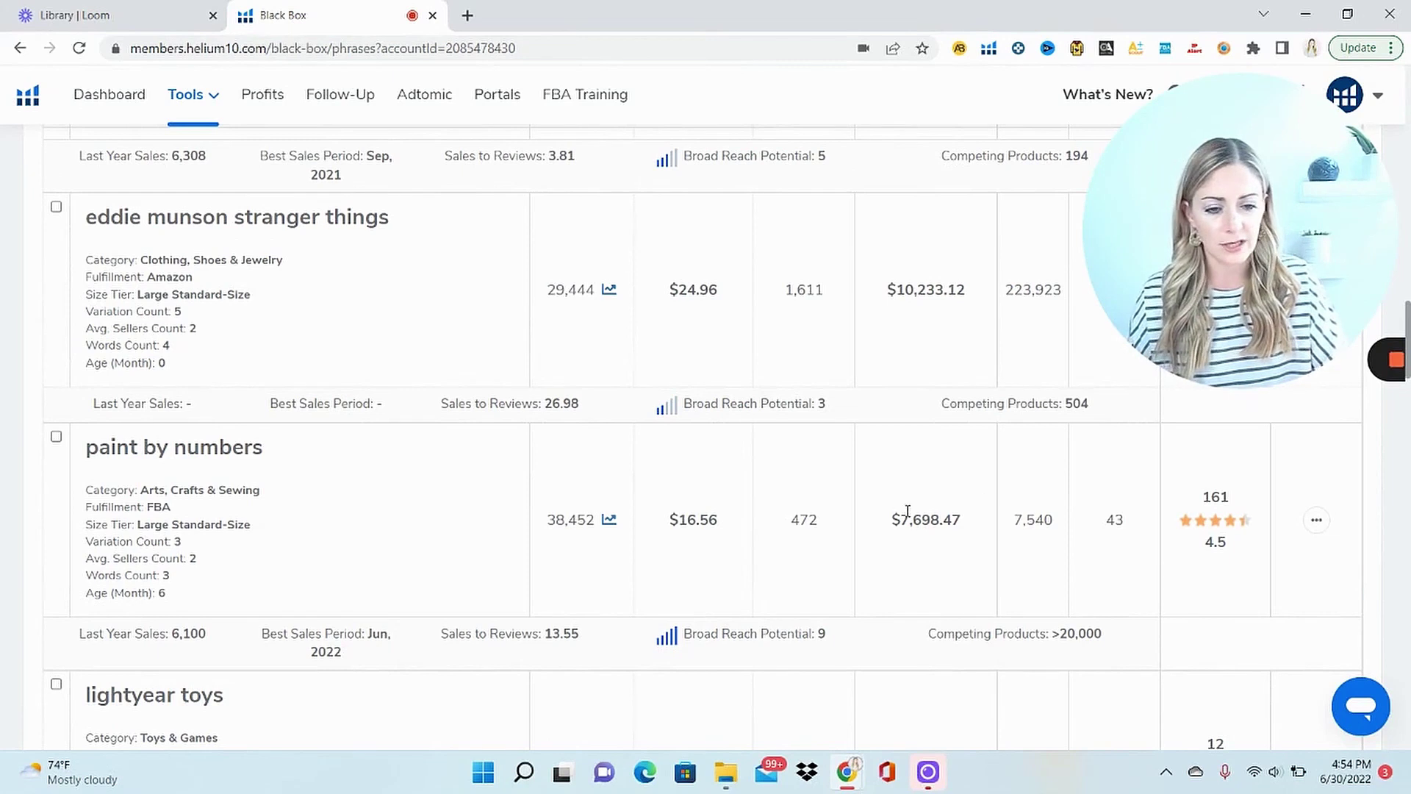
scroll(1240, 413, "down", 1)
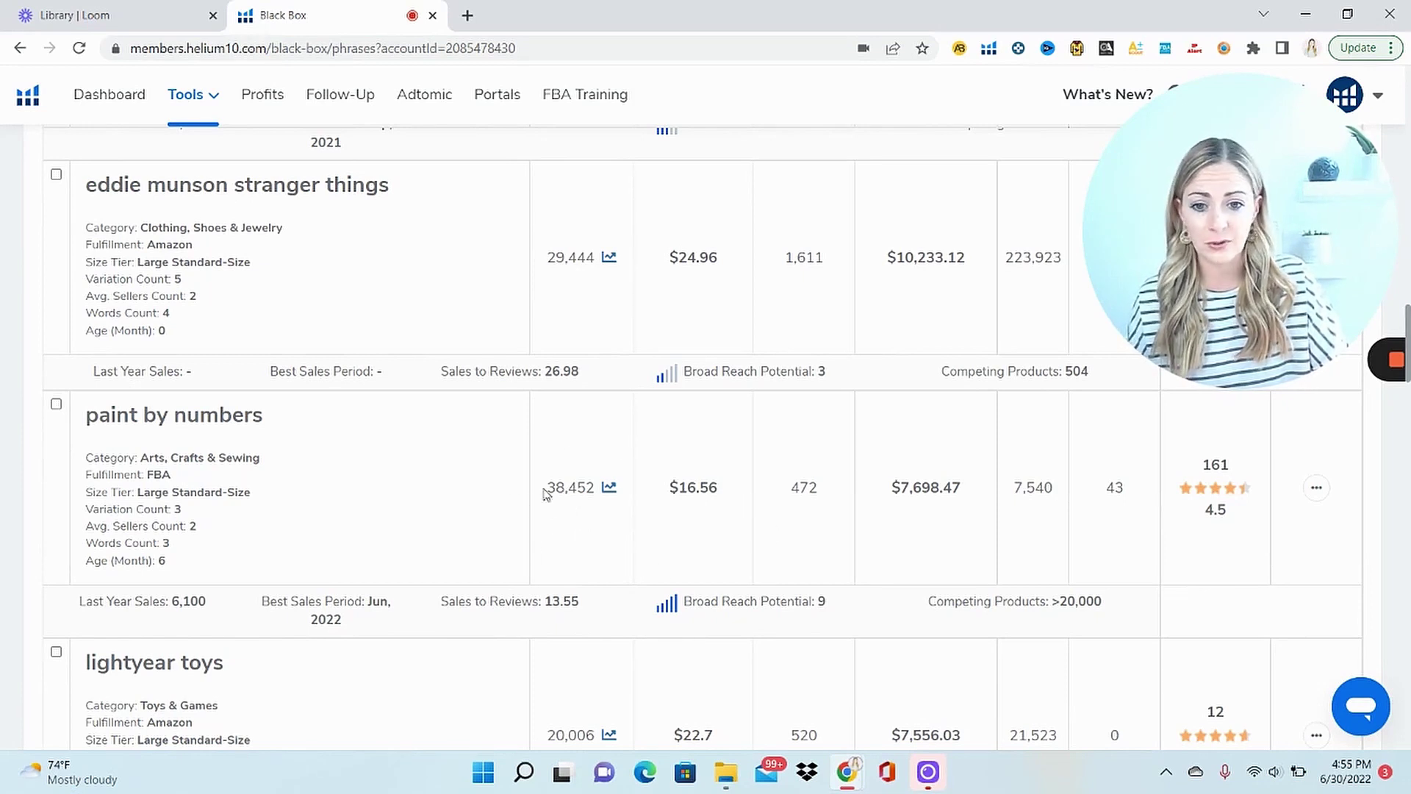
left_click(1316, 489)
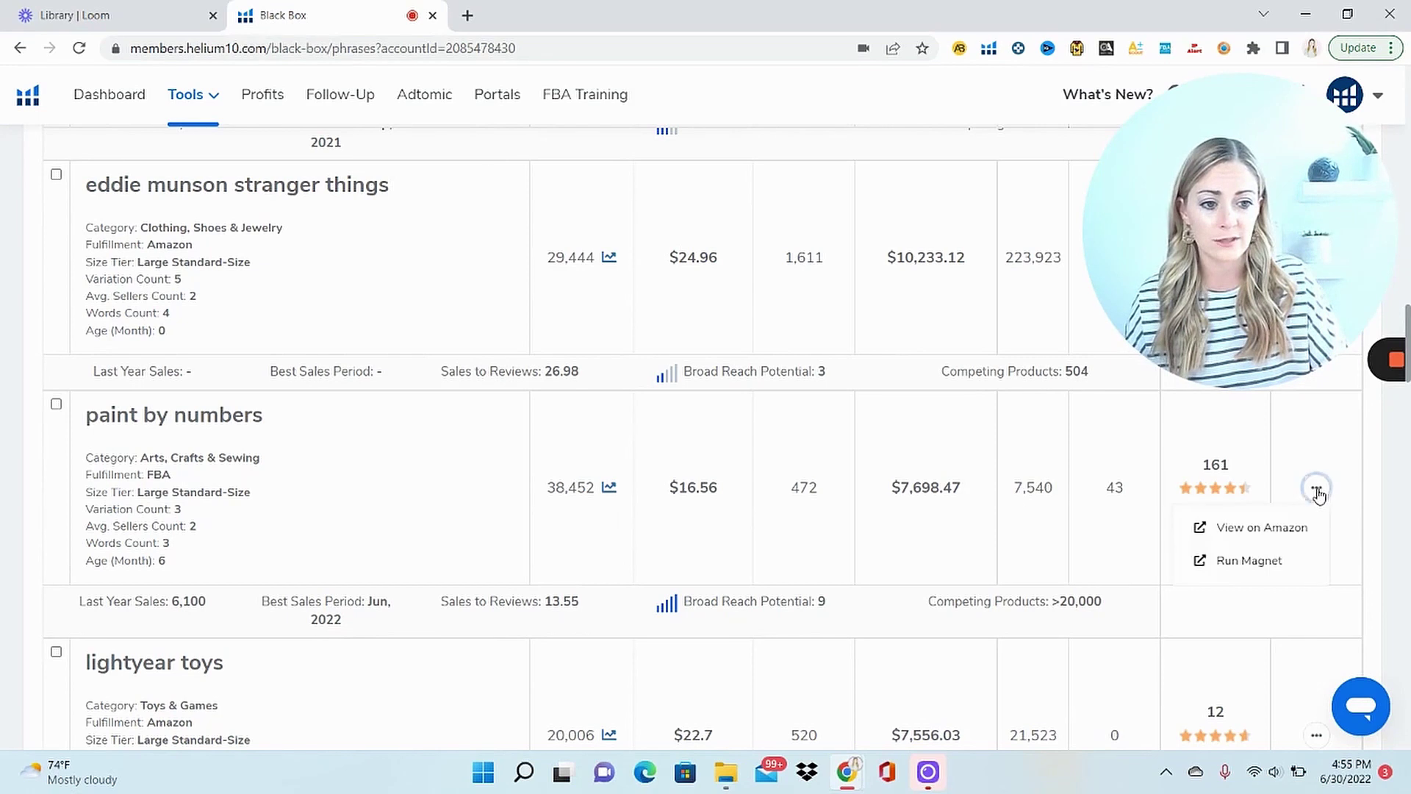
left_click(1283, 534)
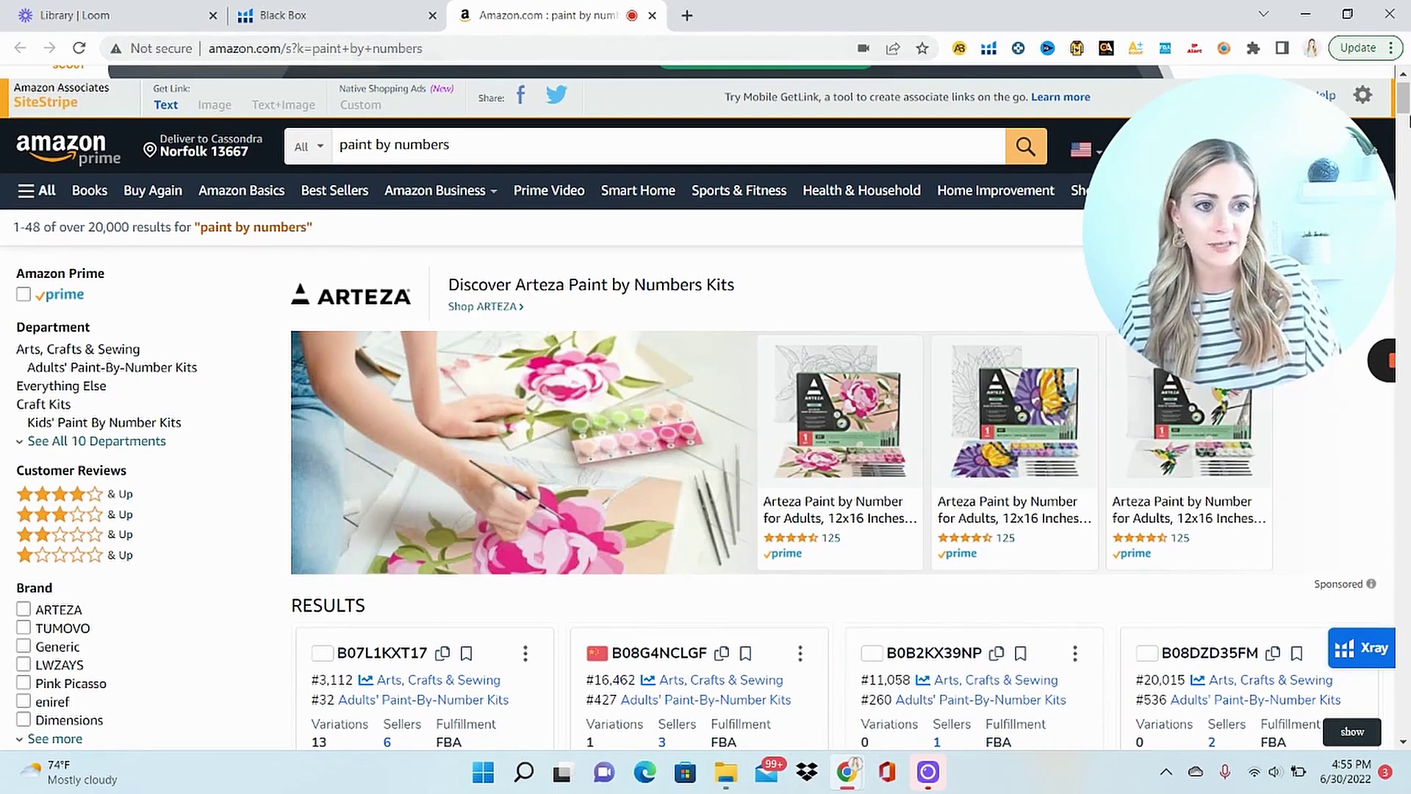
- Review the Amazon paint by numbers listings with their Helium 10 category ranks, then select the search box
left_click_drag(1404, 108, 1404, 625)
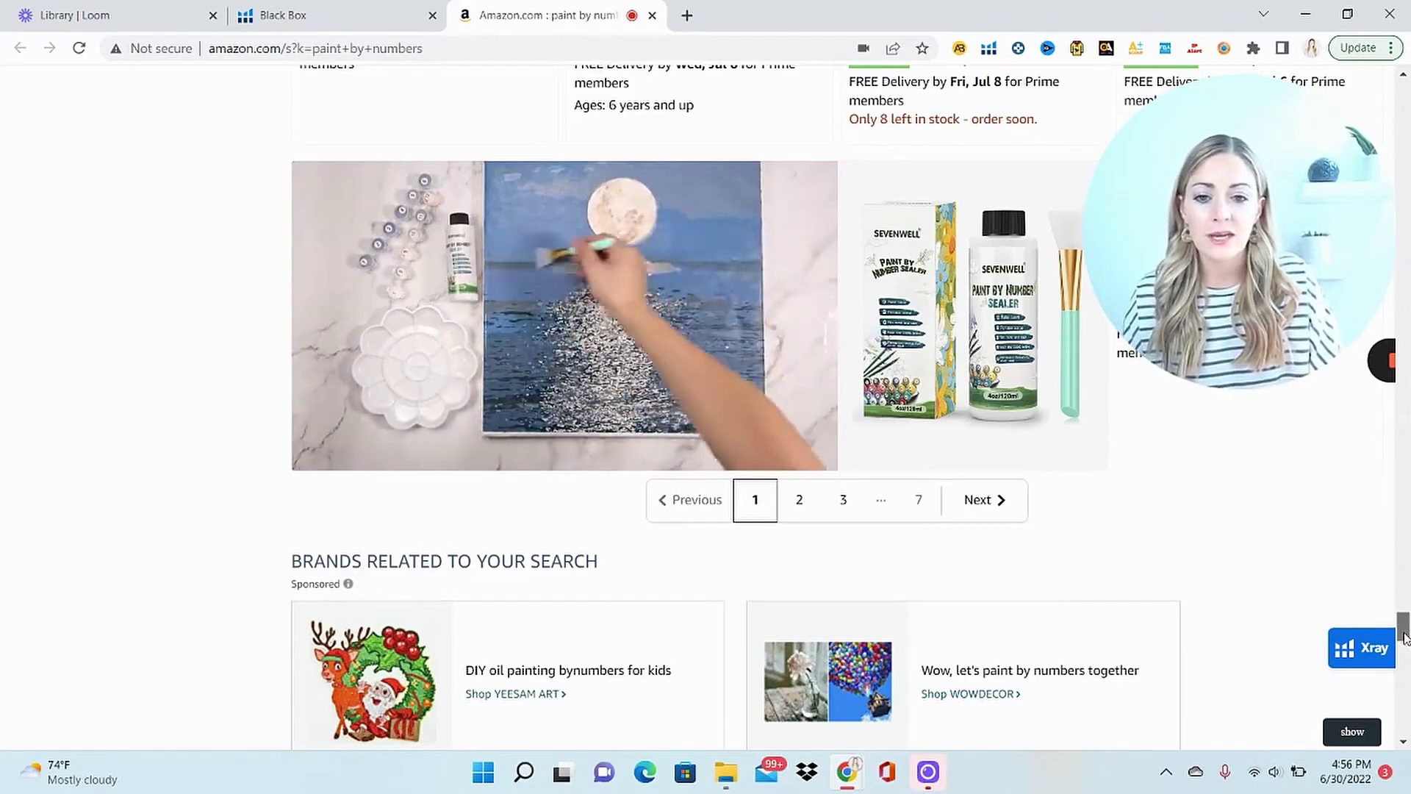
left_click_drag(1404, 635, 1404, 285)
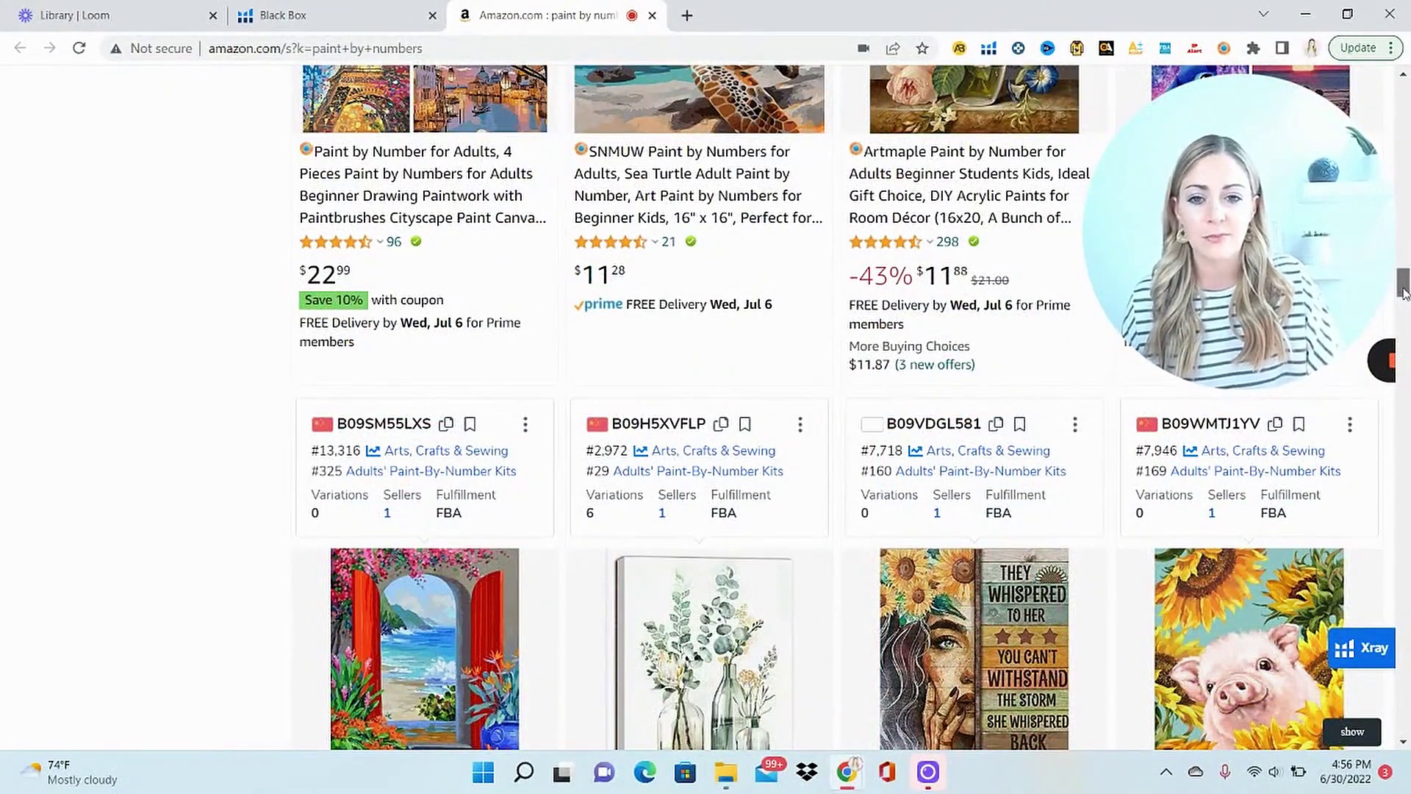
left_click_drag(1405, 298, 1403, 92)
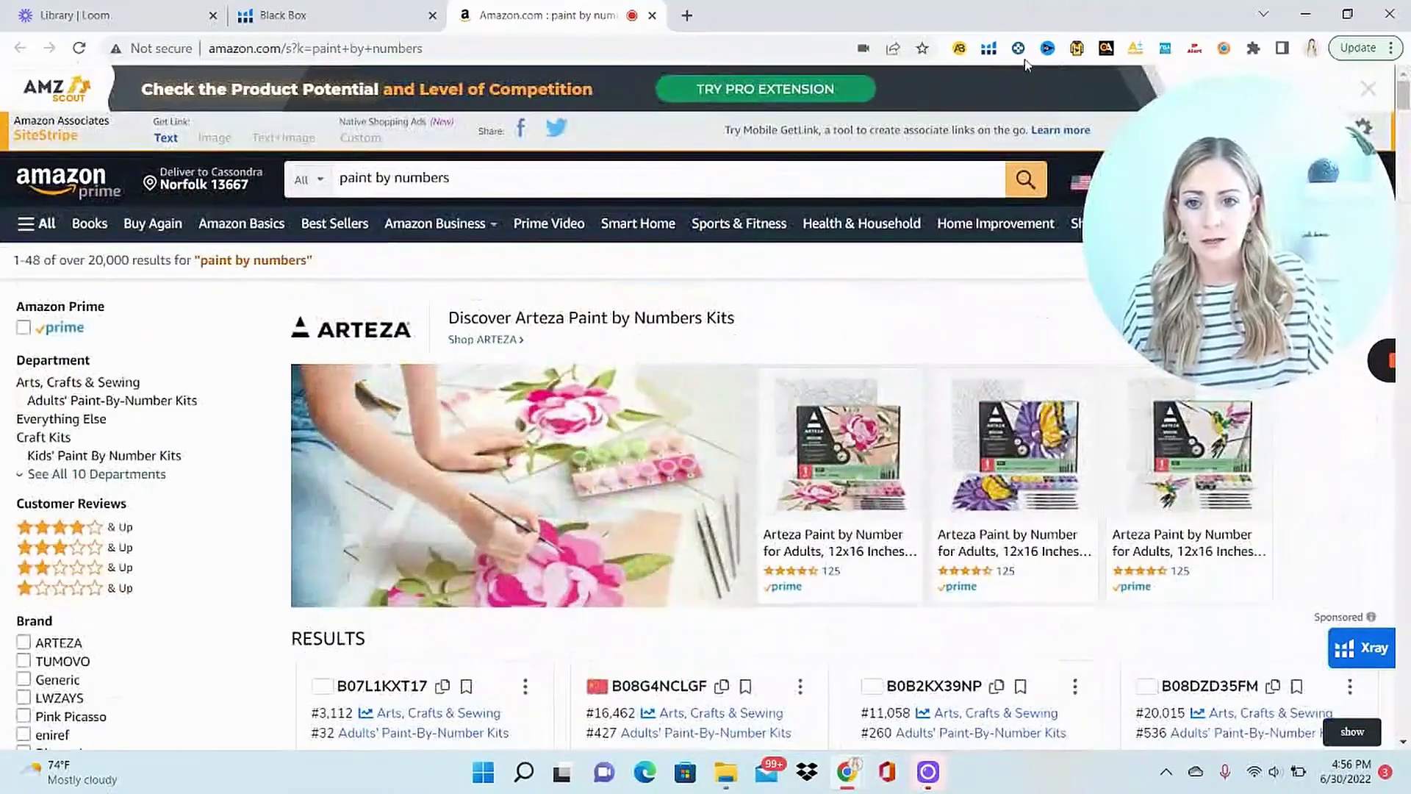
left_click(482, 183)
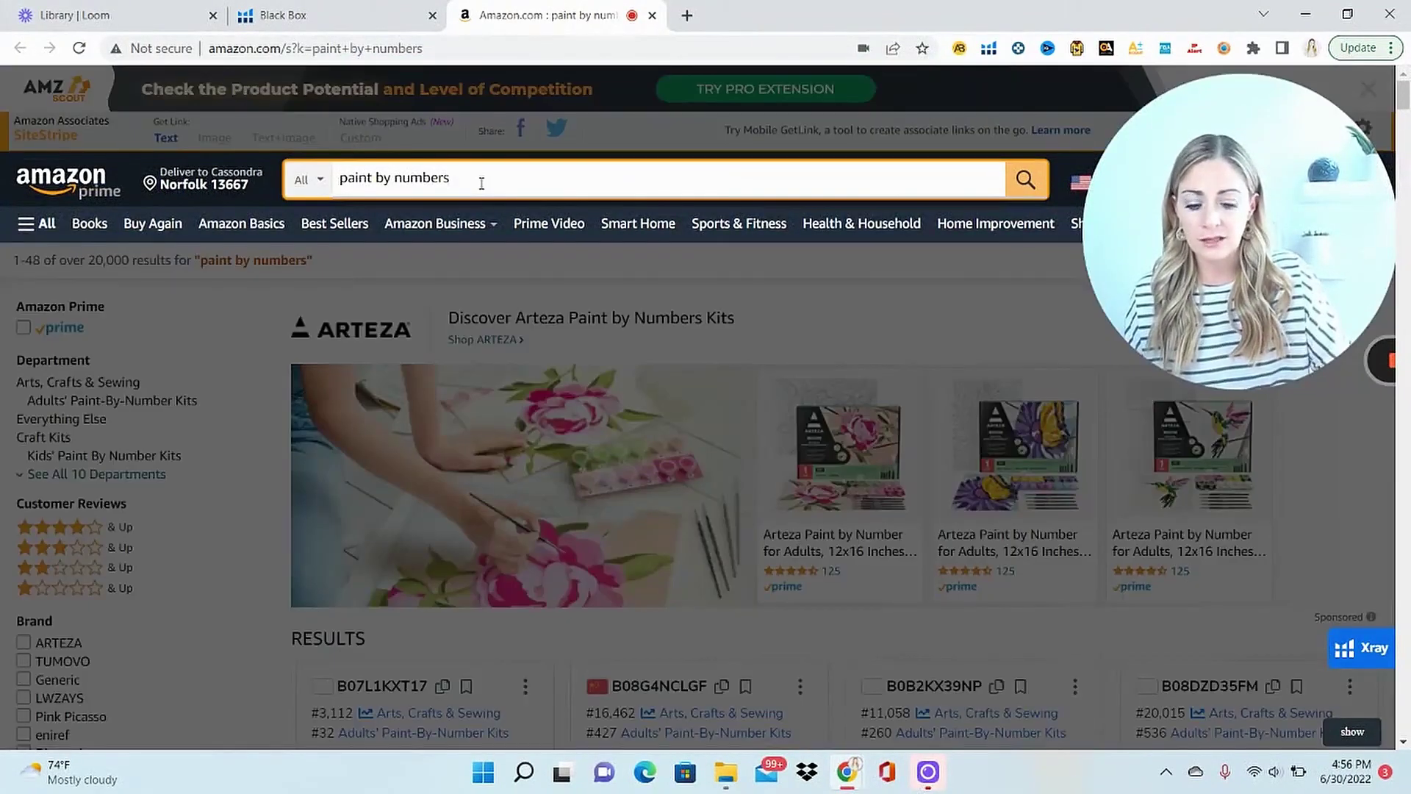
- Search Amazon for 'paint by numbers kids' and scroll through the kids' kit listings
type("kids")
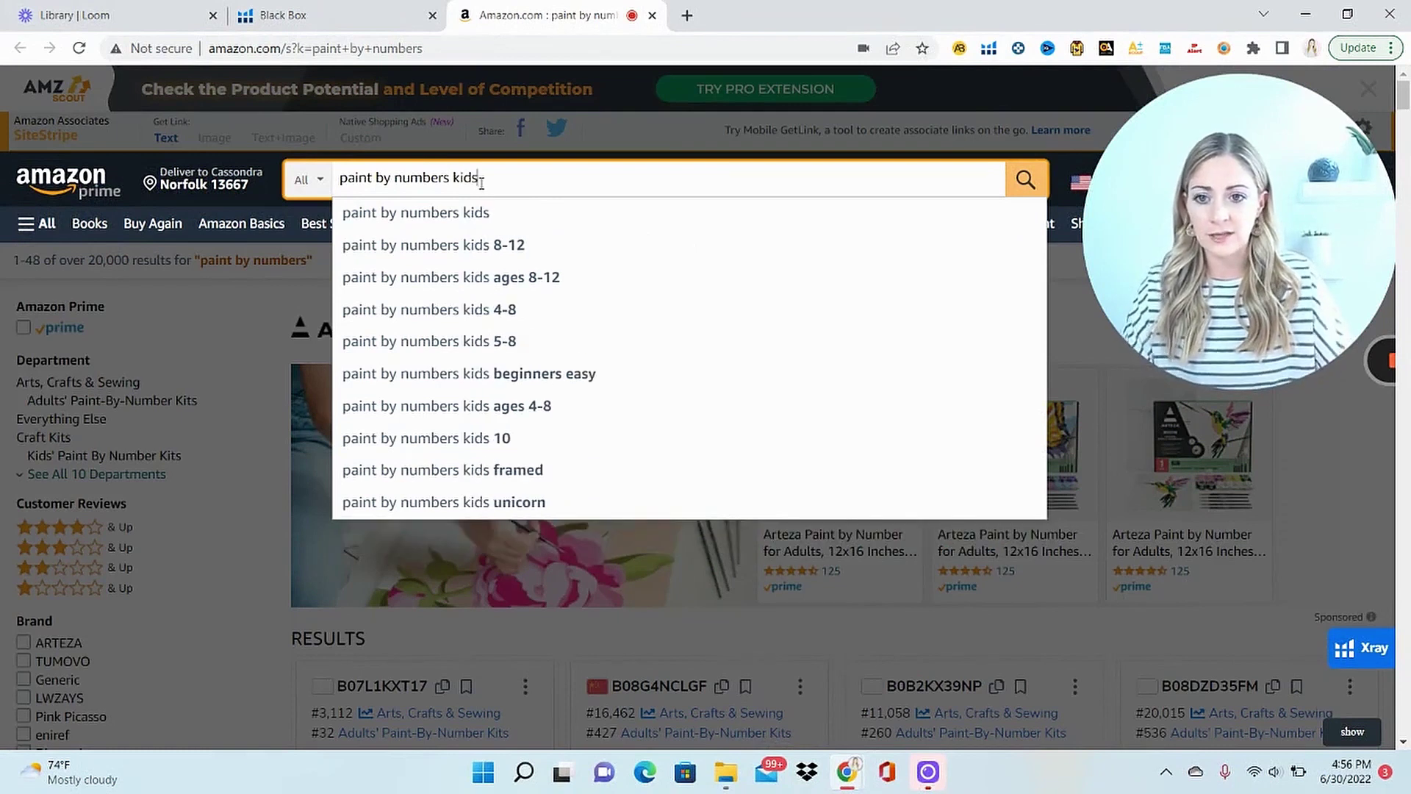
key("Return")
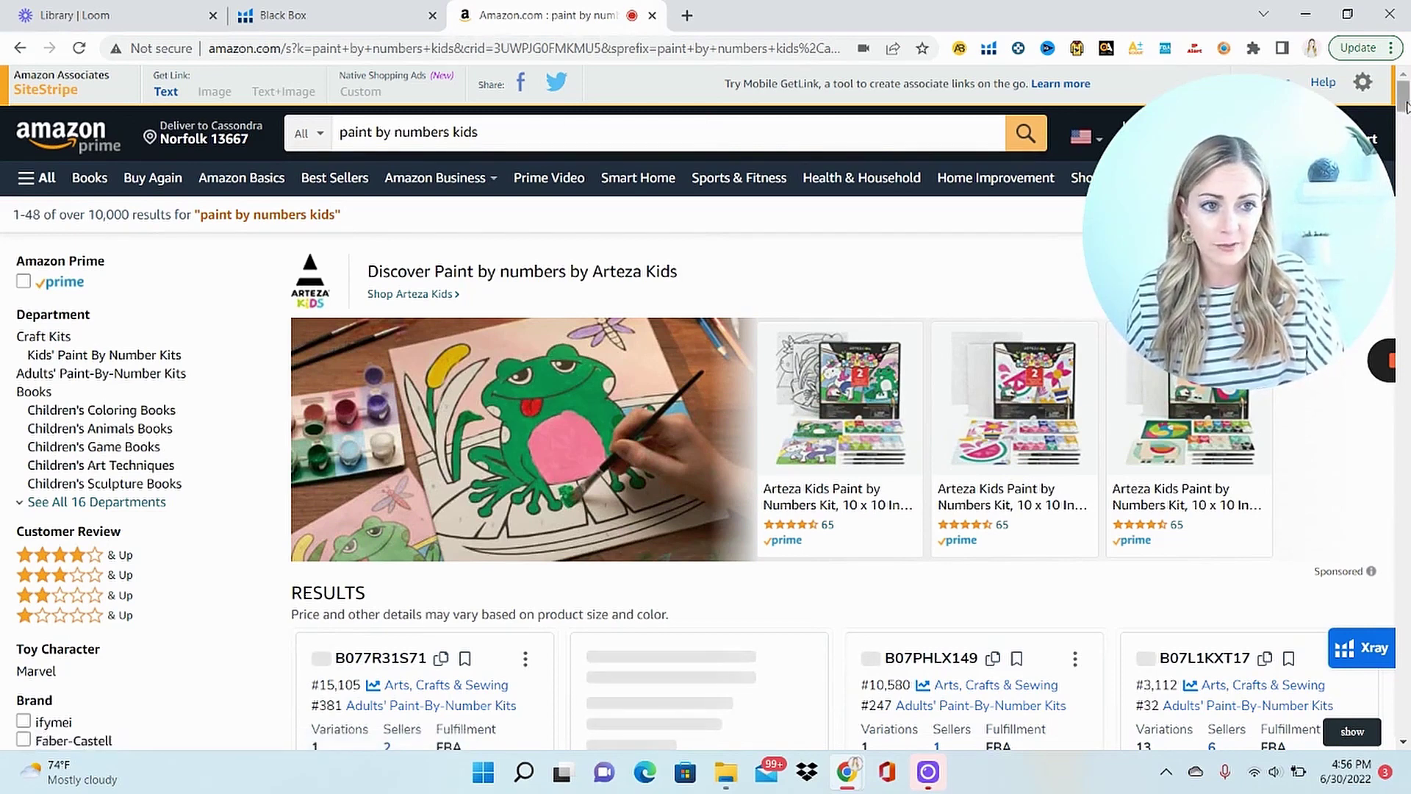
scroll(1406, 110, "down", 1)
scroll(1405, 111, "down", 4)
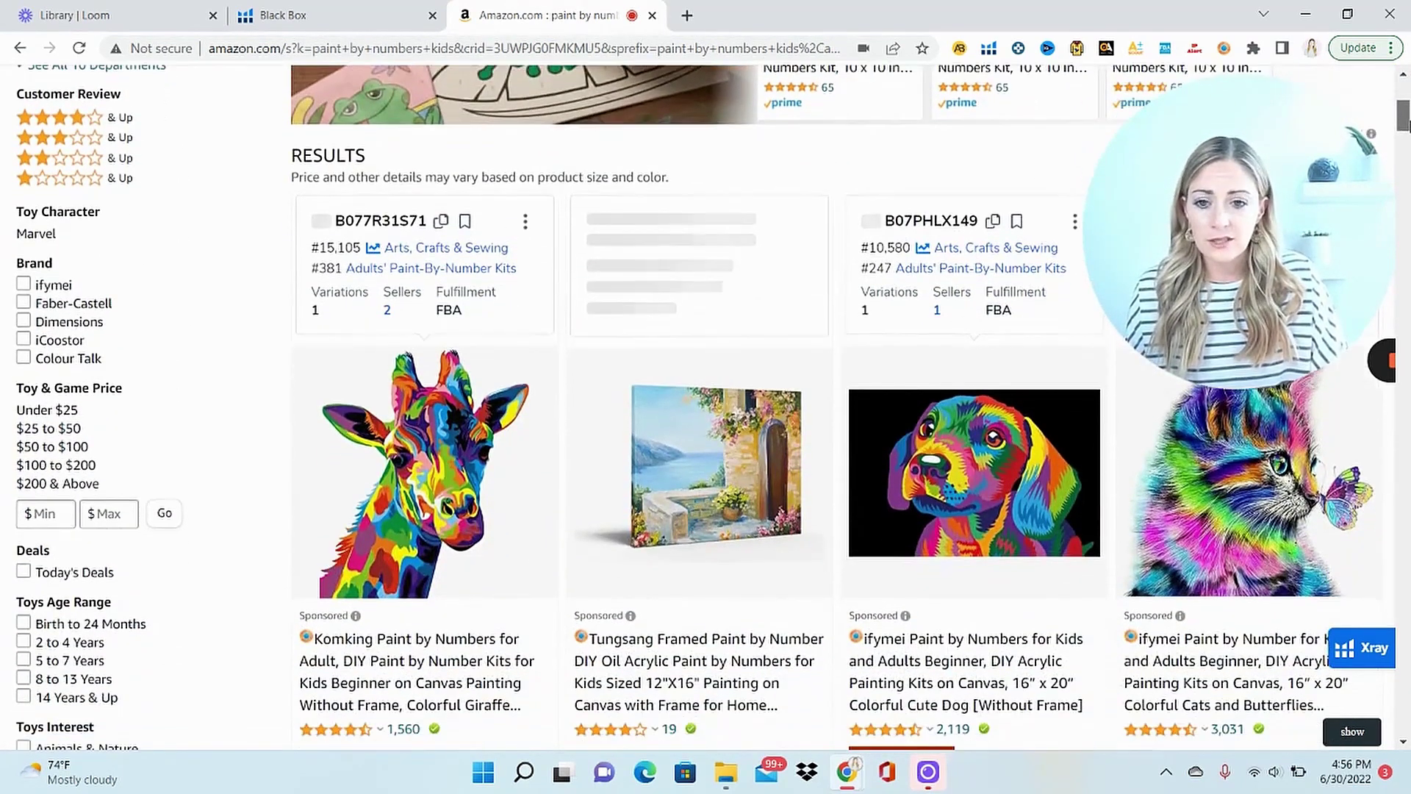
scroll(1403, 125, "down", 3)
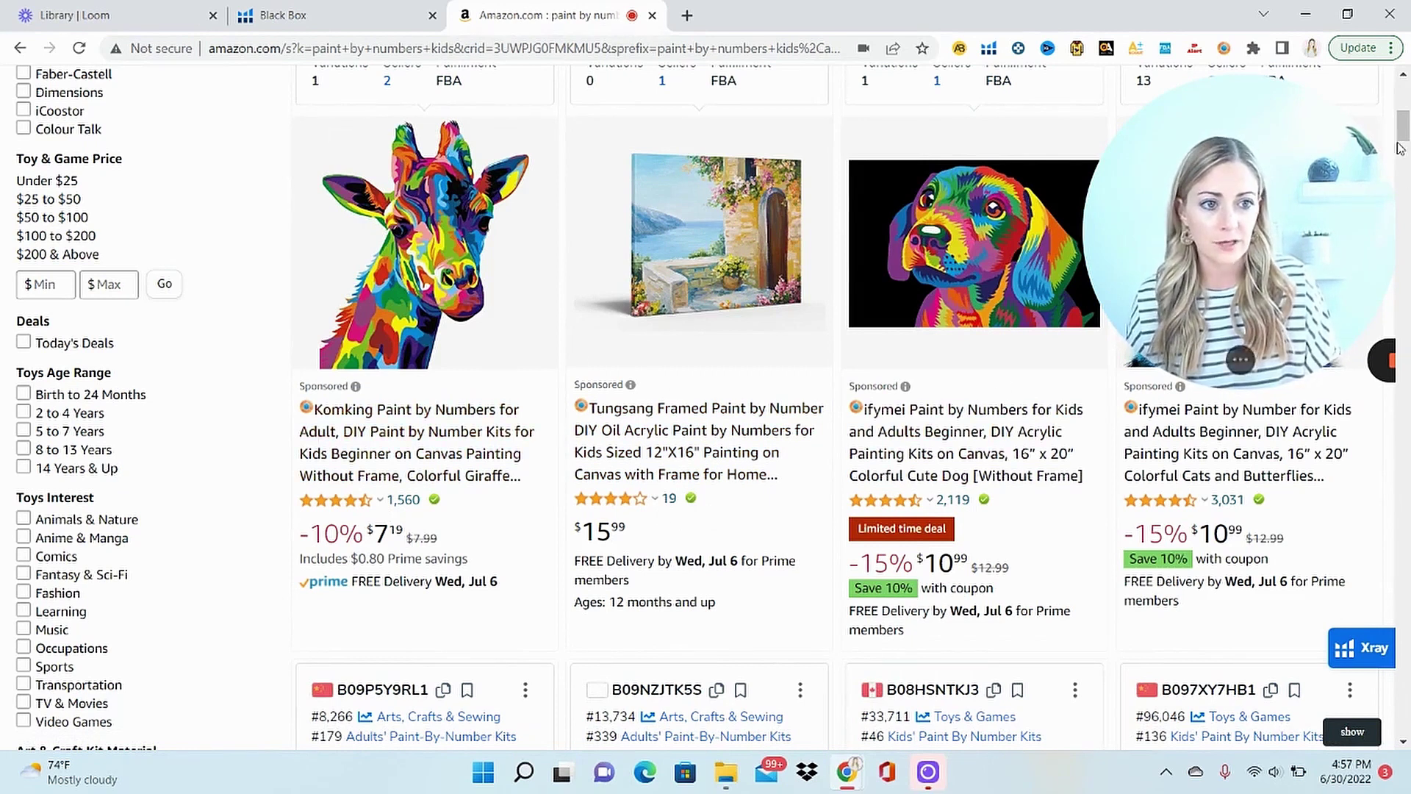
left_click_drag(1403, 134, 1405, 270)
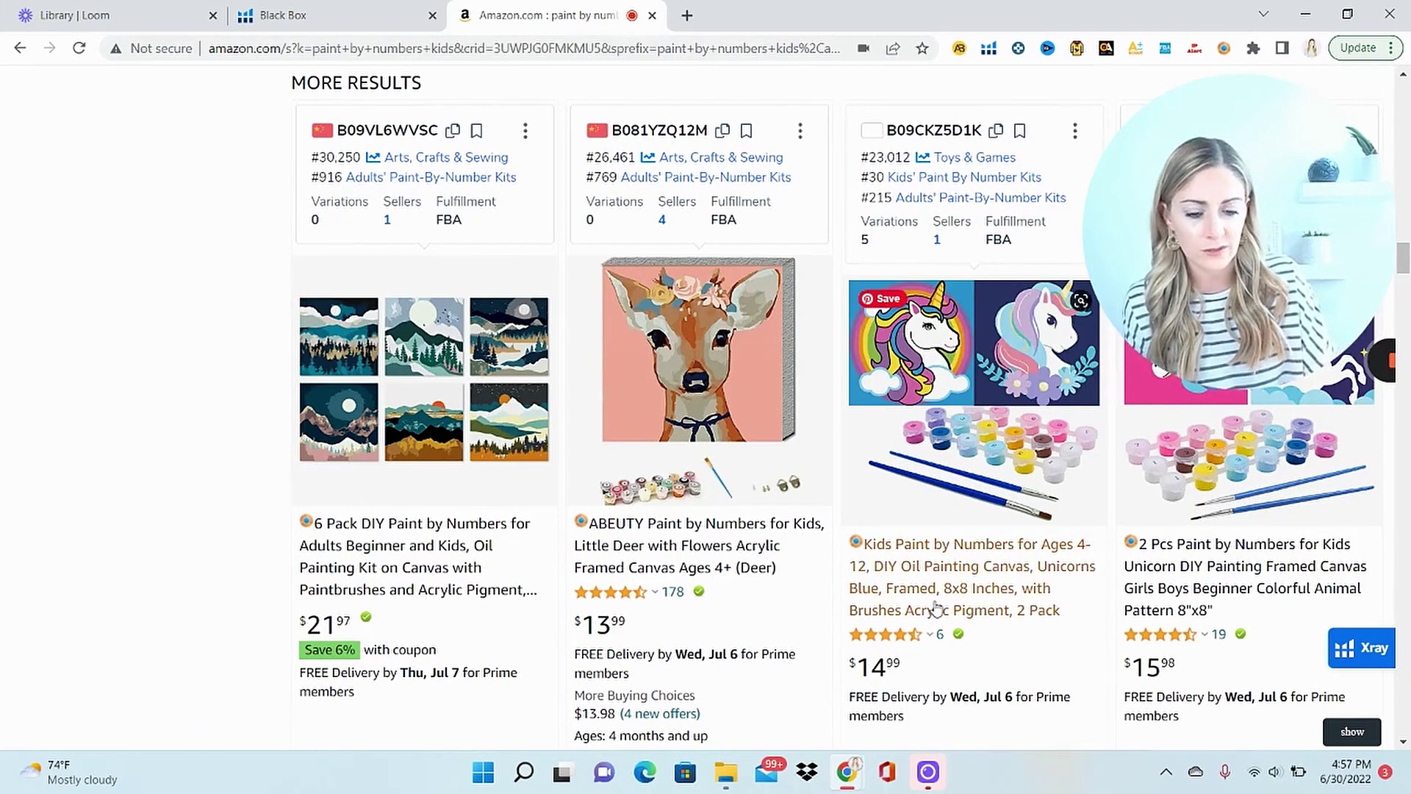
- Close the unicorn kit's rating breakdown and run Xray on these results
left_click(940, 647)
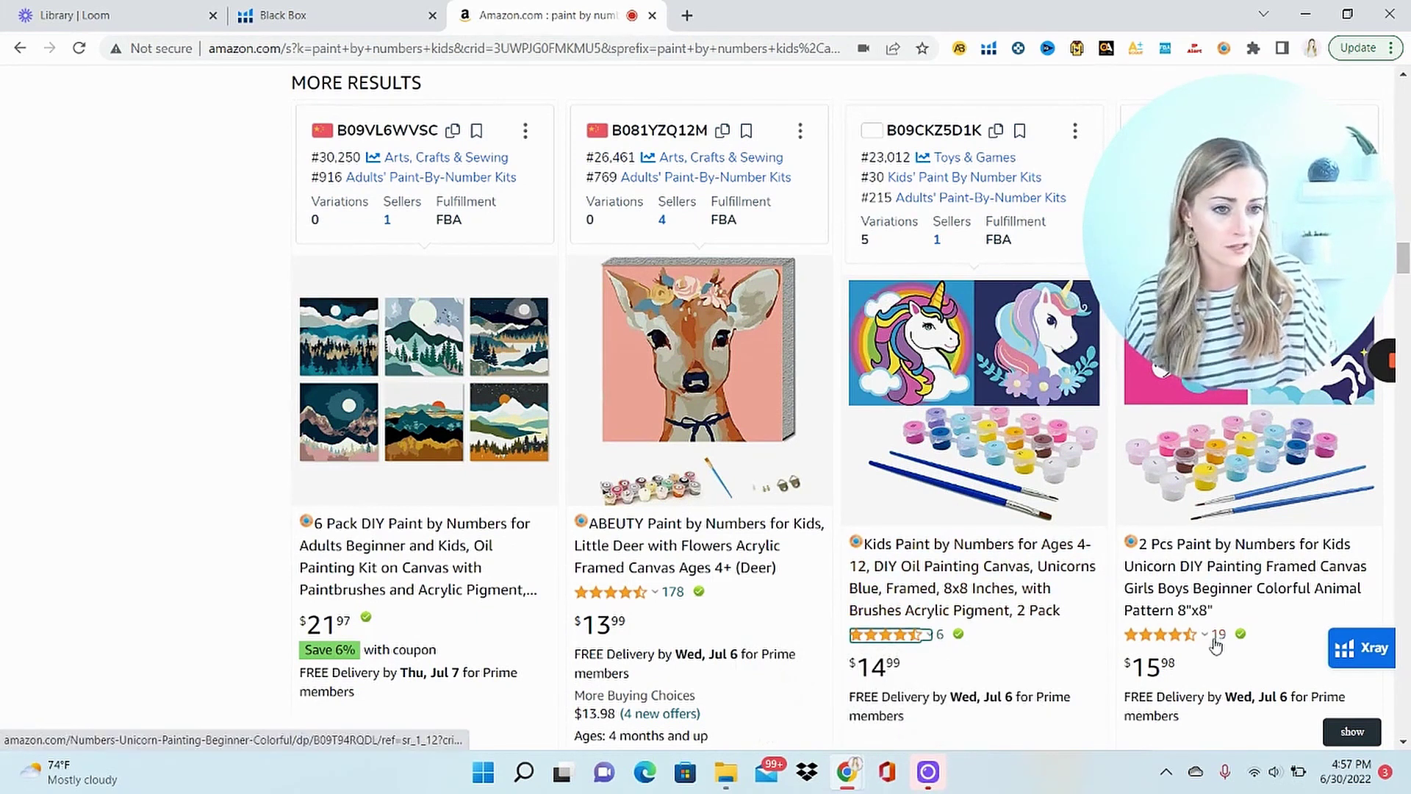
left_click_drag(1404, 266, 1407, 318)
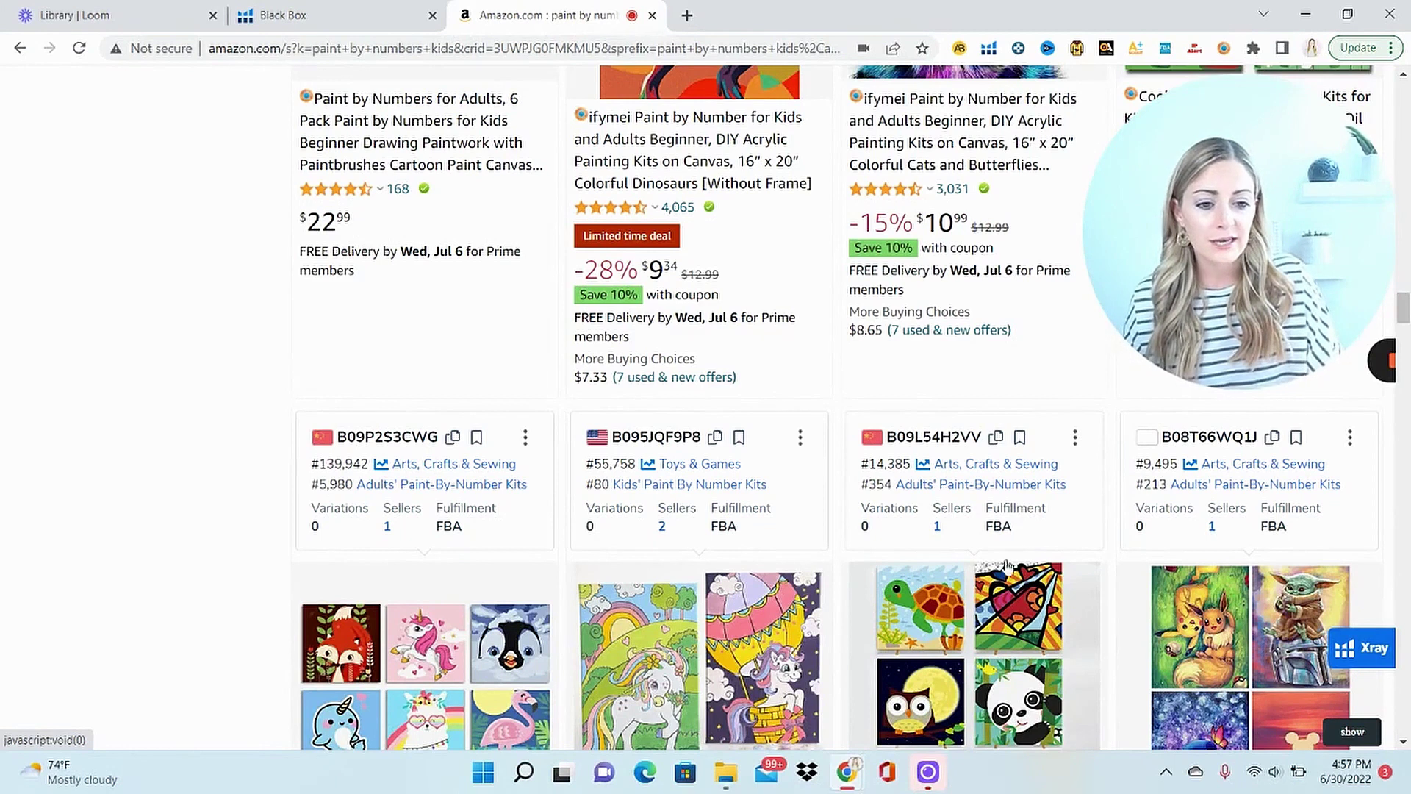
left_click(1362, 659)
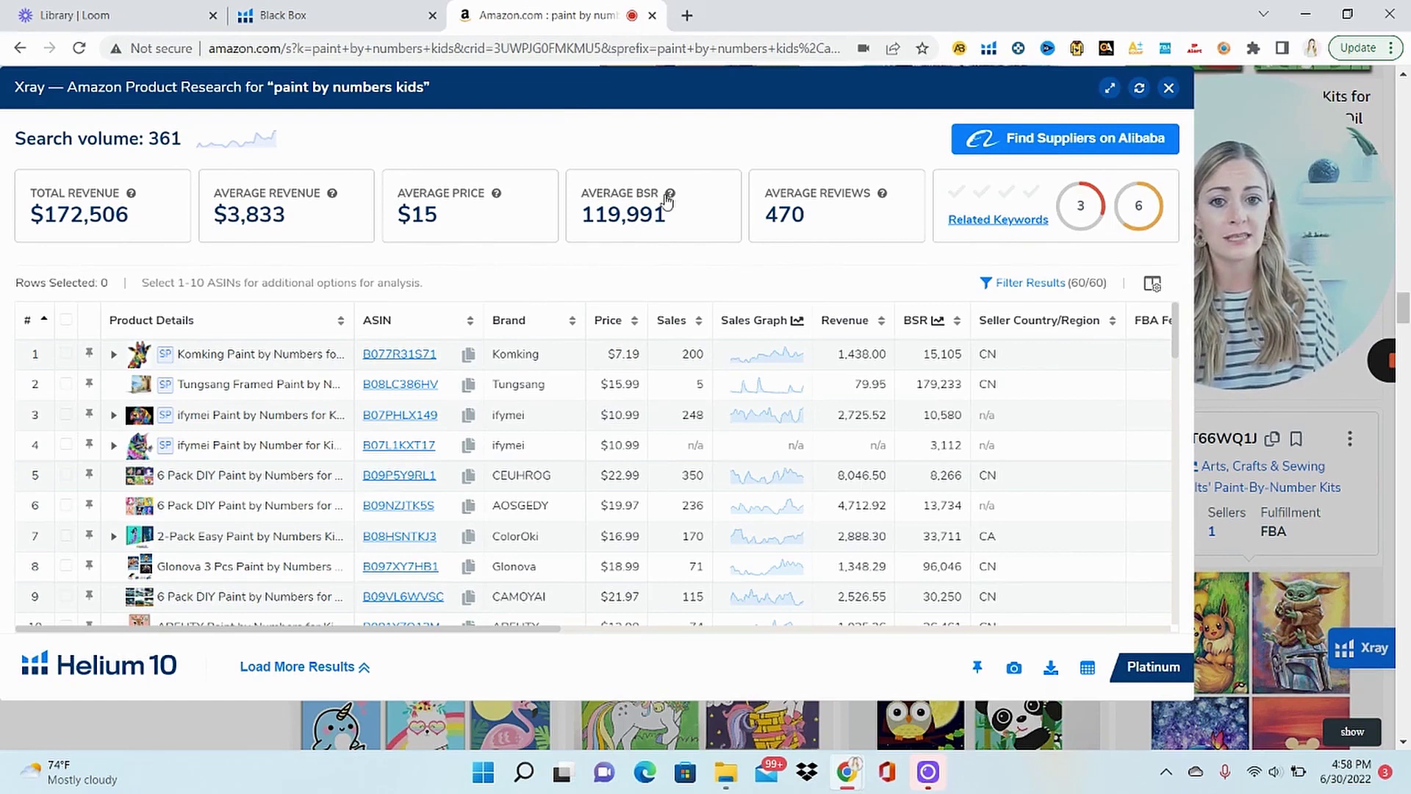
- Sort the paint by numbers kids Xray product list by revenue, lowest first
mouse_move(674, 202)
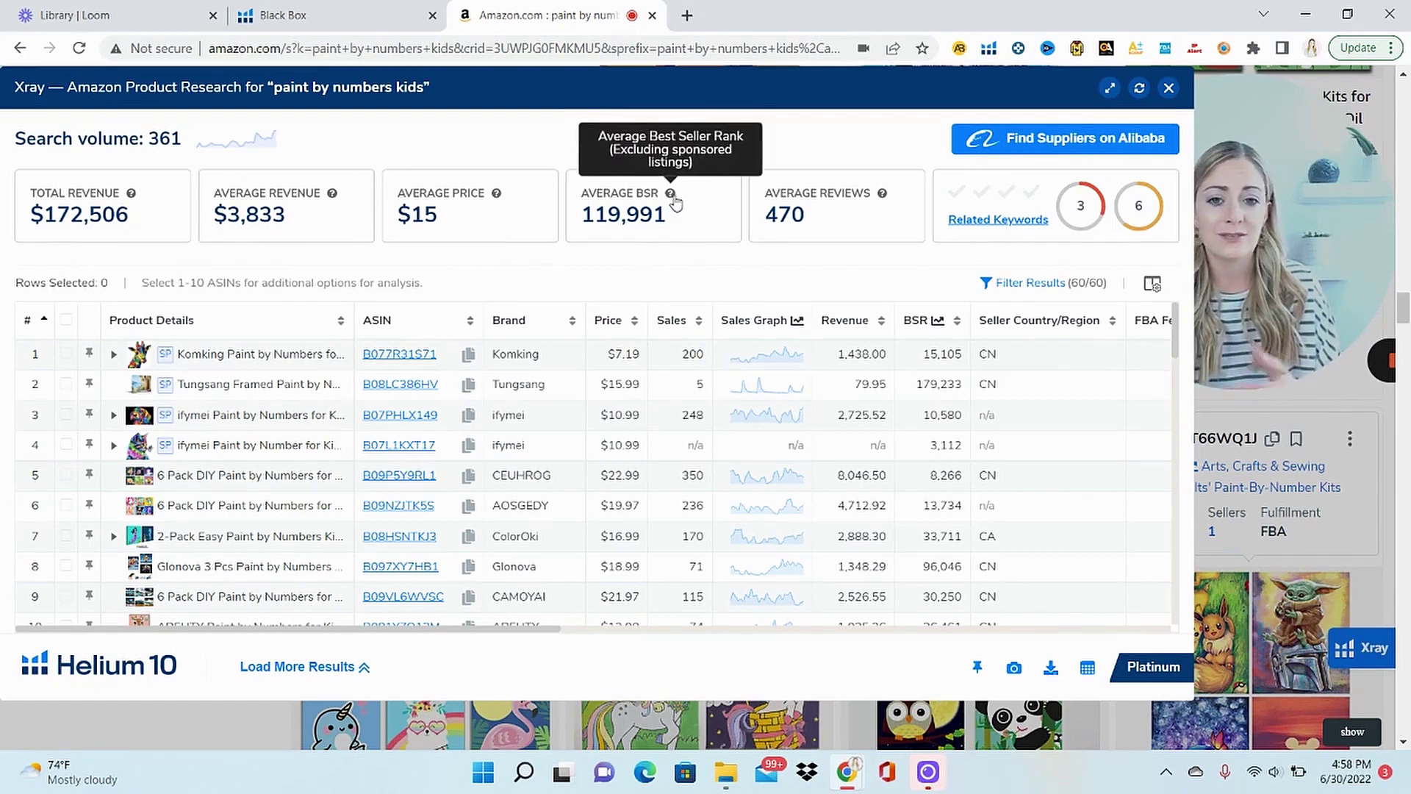
left_click(879, 321)
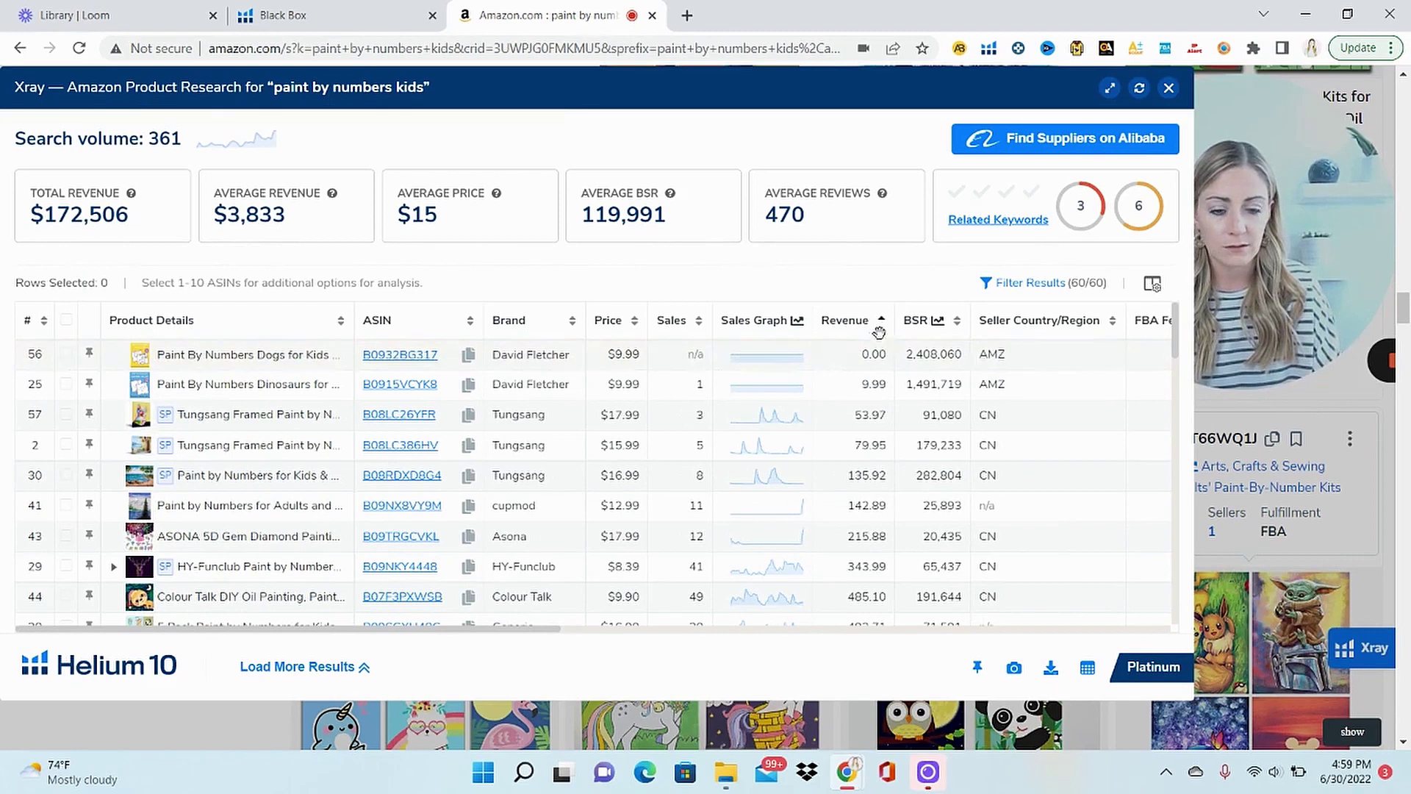
left_click(883, 321)
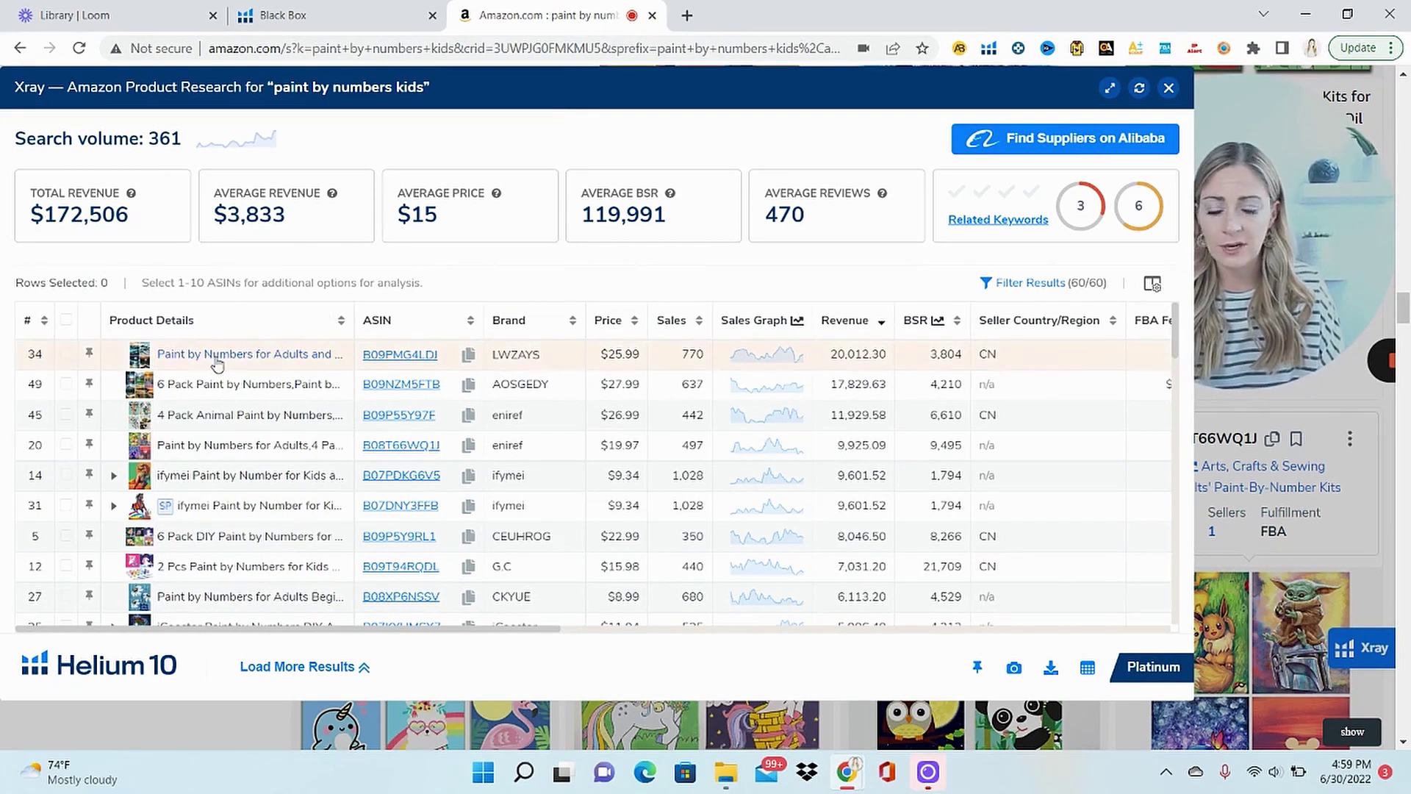
mouse_move(278, 364)
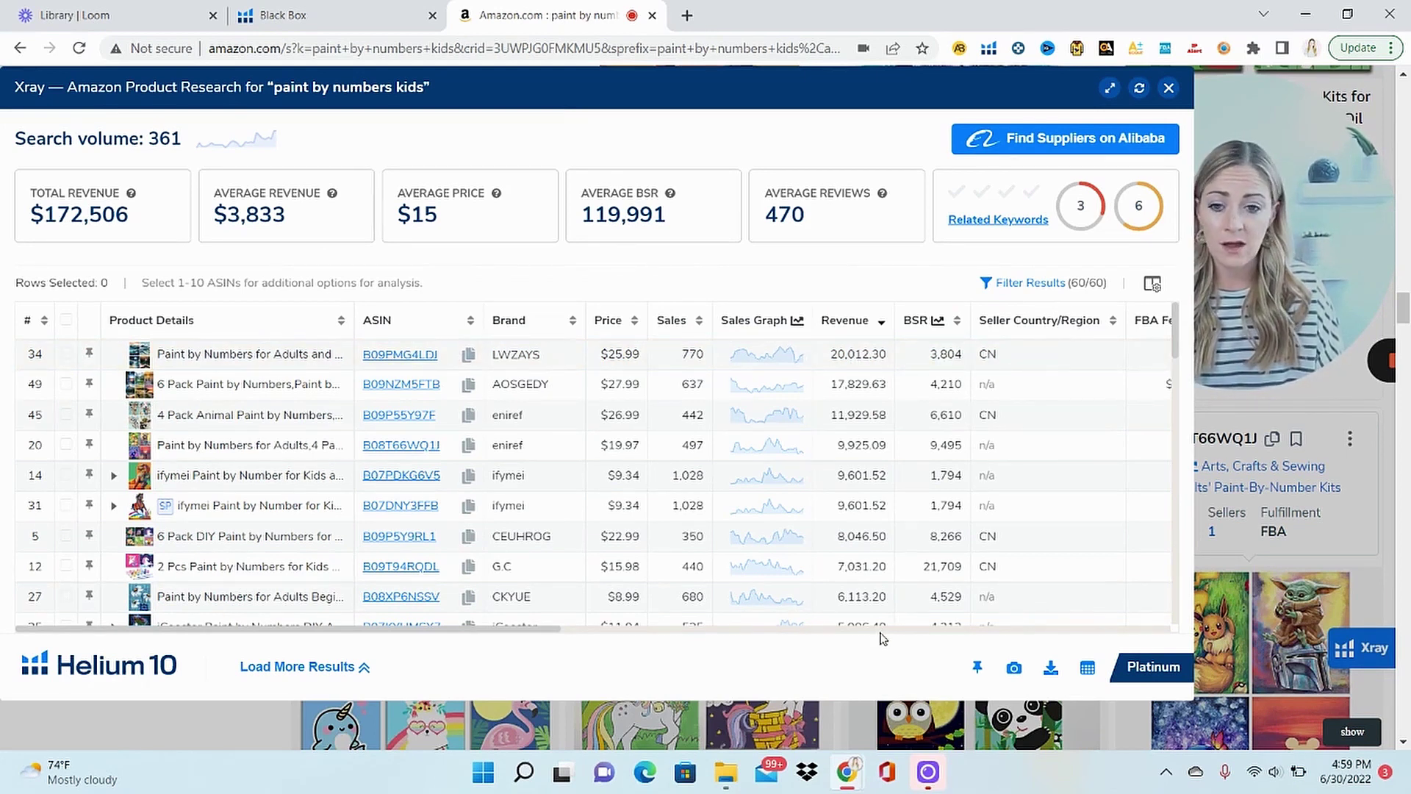
left_click_drag(881, 627, 1178, 387)
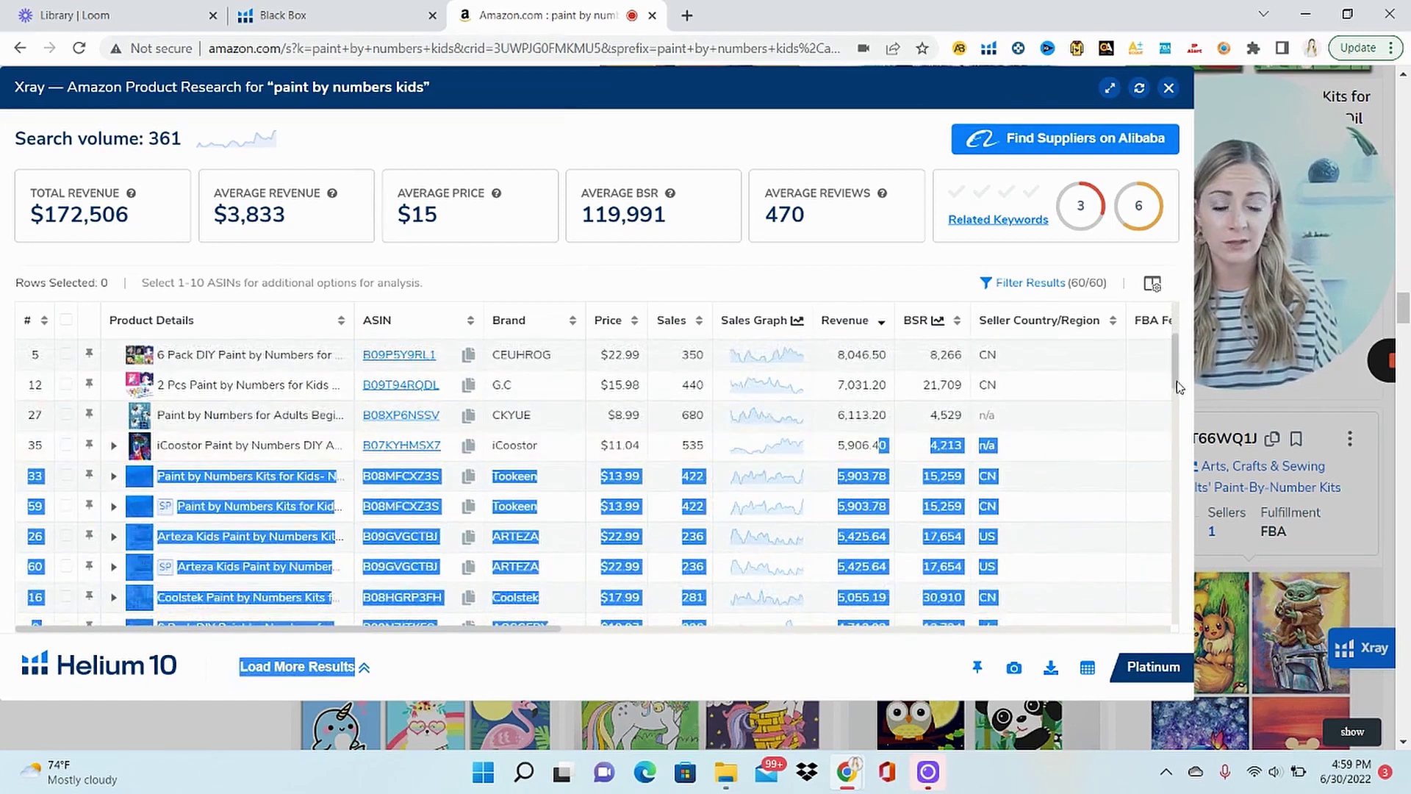
scroll(1178, 387, "up", 3)
left_click(891, 294)
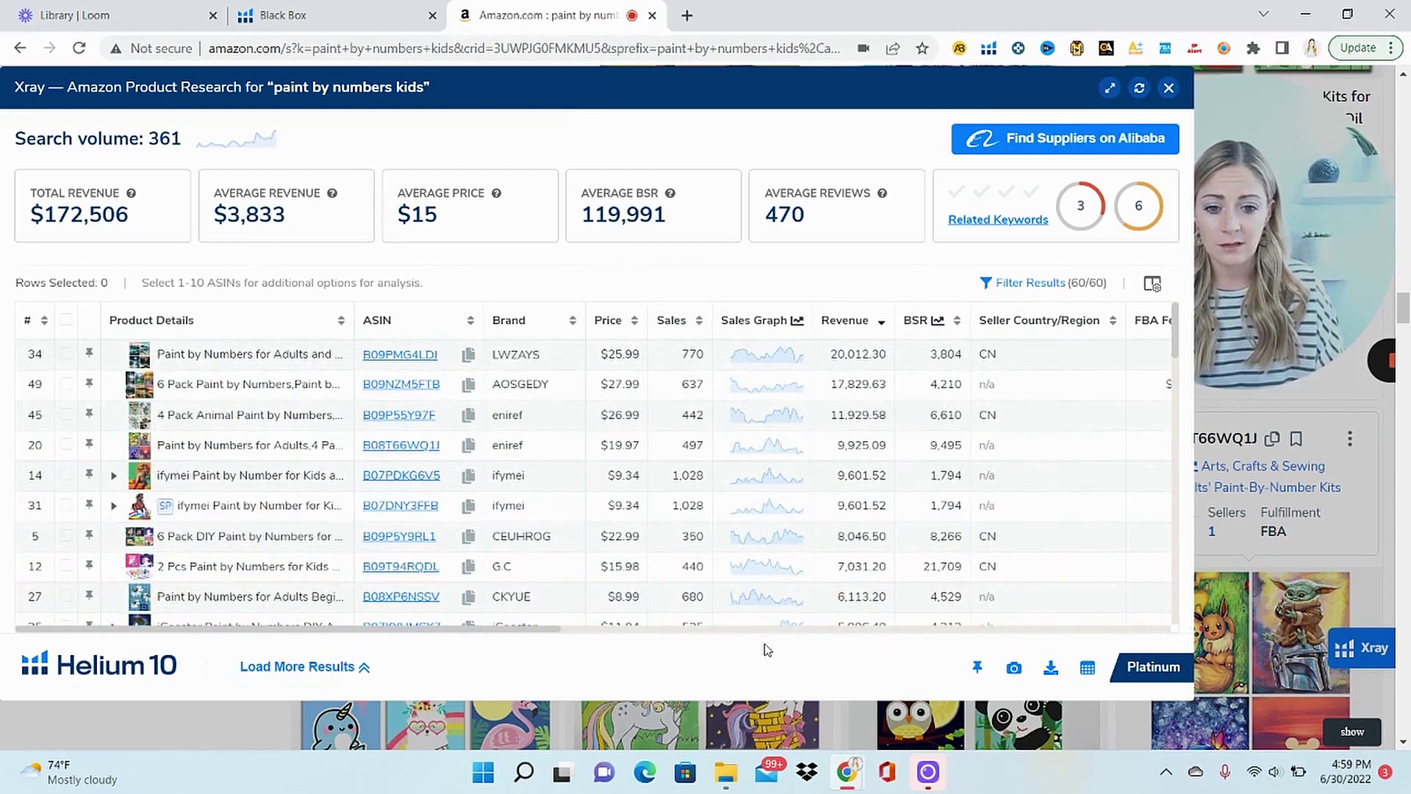
left_click_drag(513, 632, 755, 643)
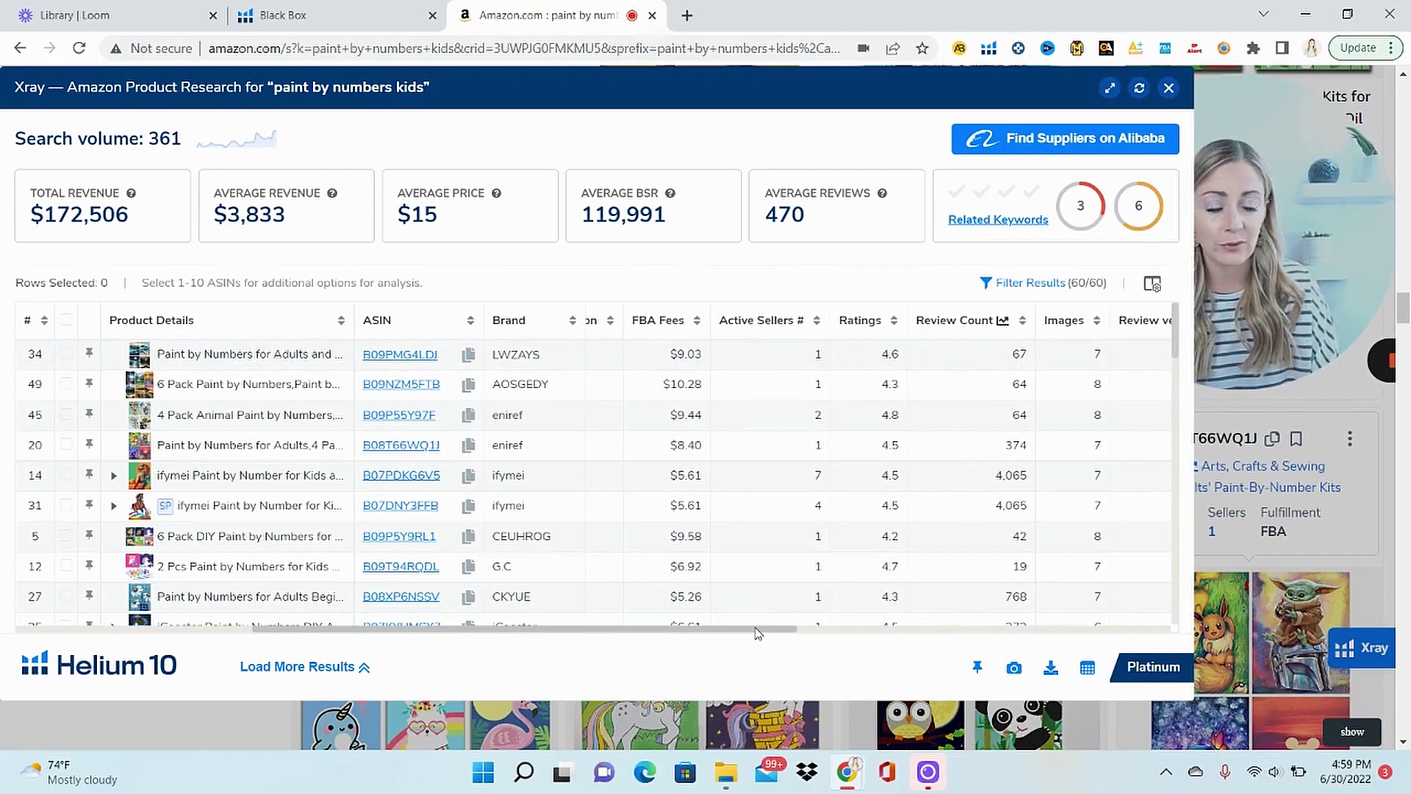
left_click_drag(760, 634, 524, 633)
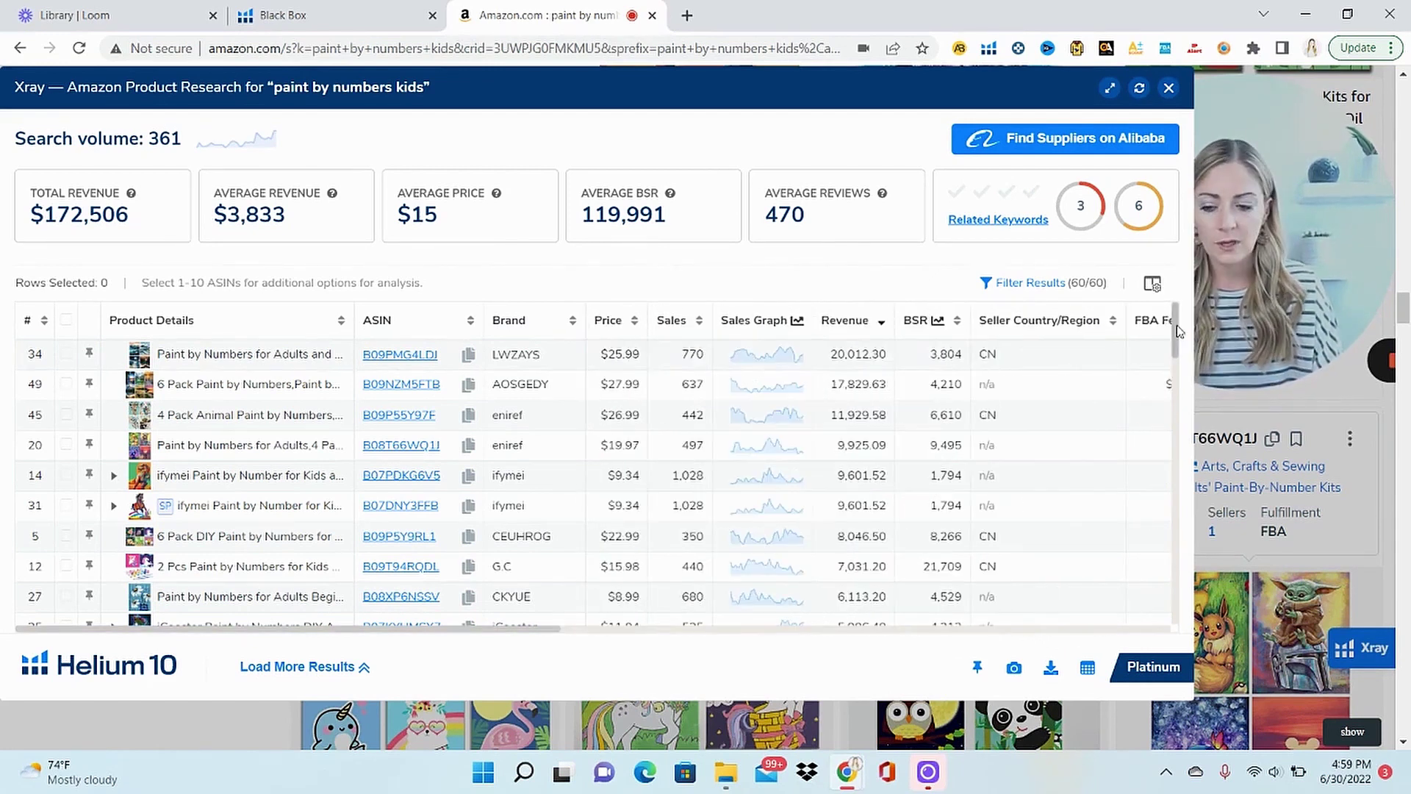
left_click_drag(1174, 330, 1171, 627)
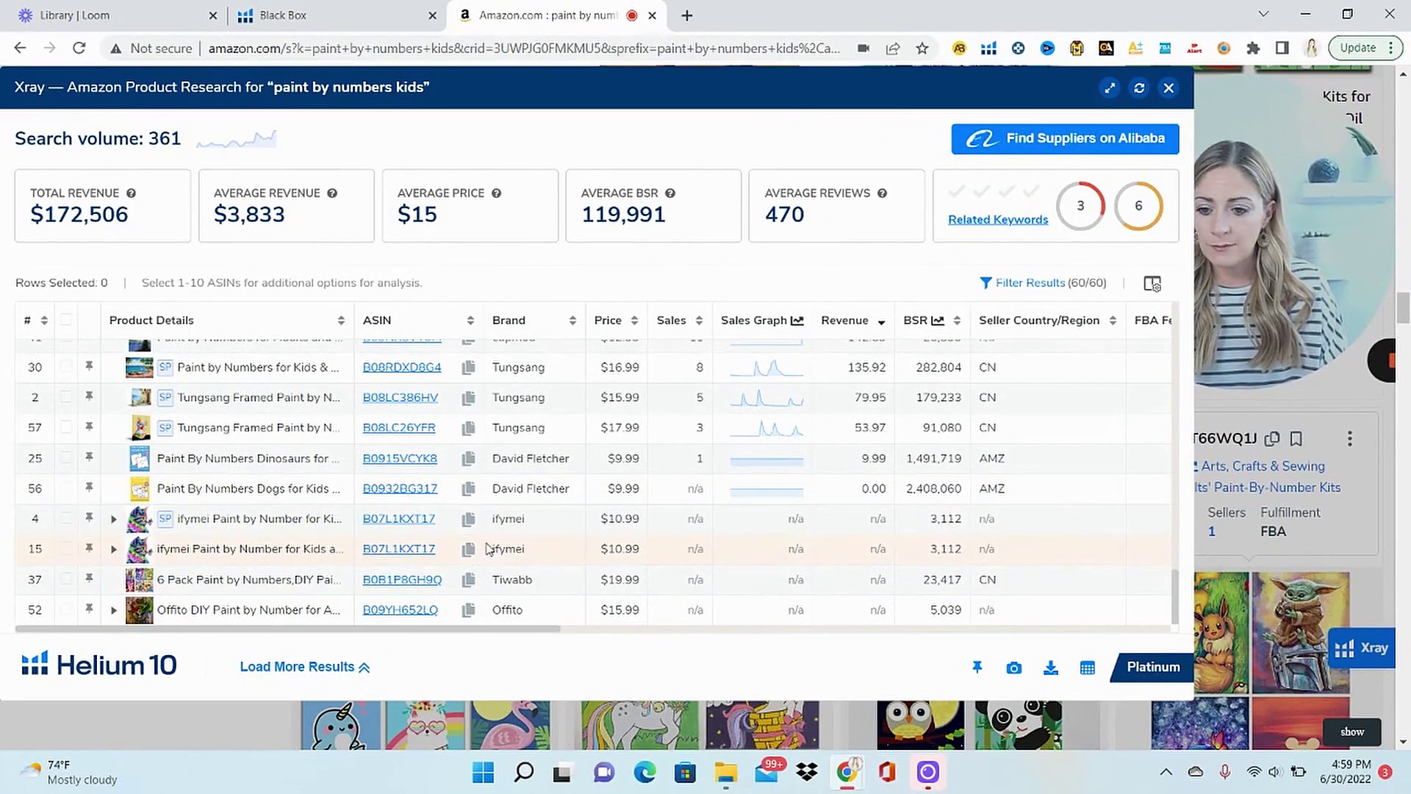
mouse_move(211, 501)
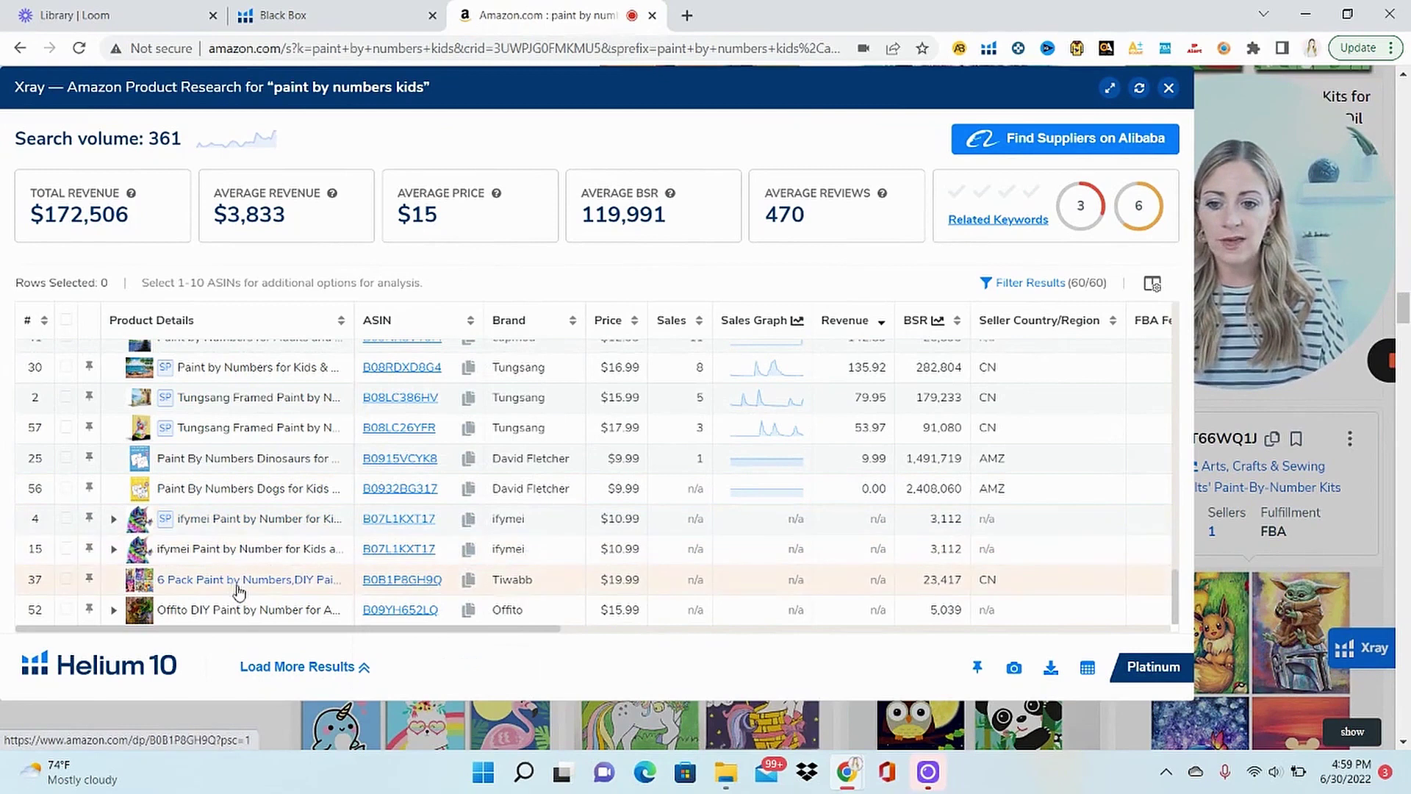
mouse_move(249, 616)
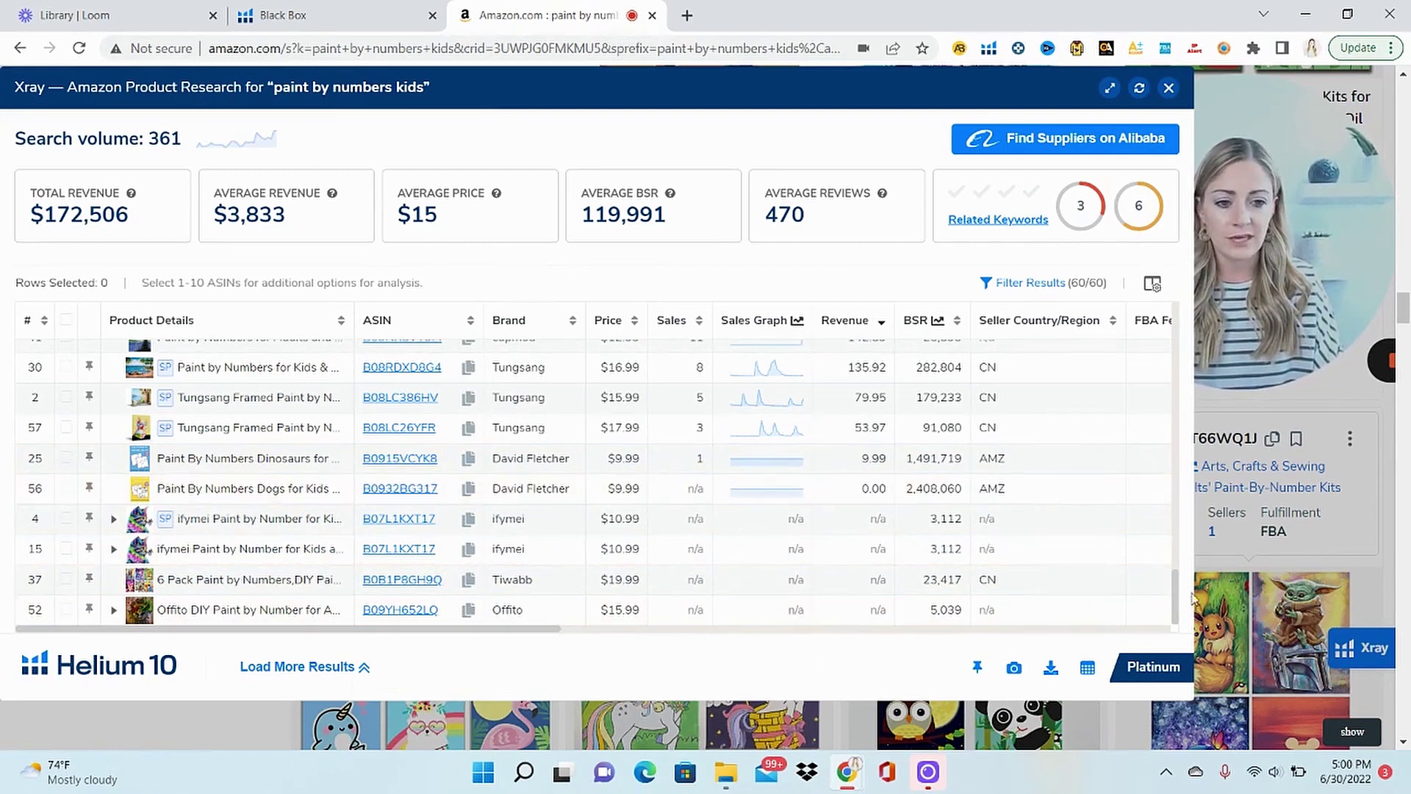
- Return to the top of the Xray table and show Alibaba suppliers: 5,525 products from USD 0.30
scroll(286, 485, "up", 2)
mouse_move(280, 485)
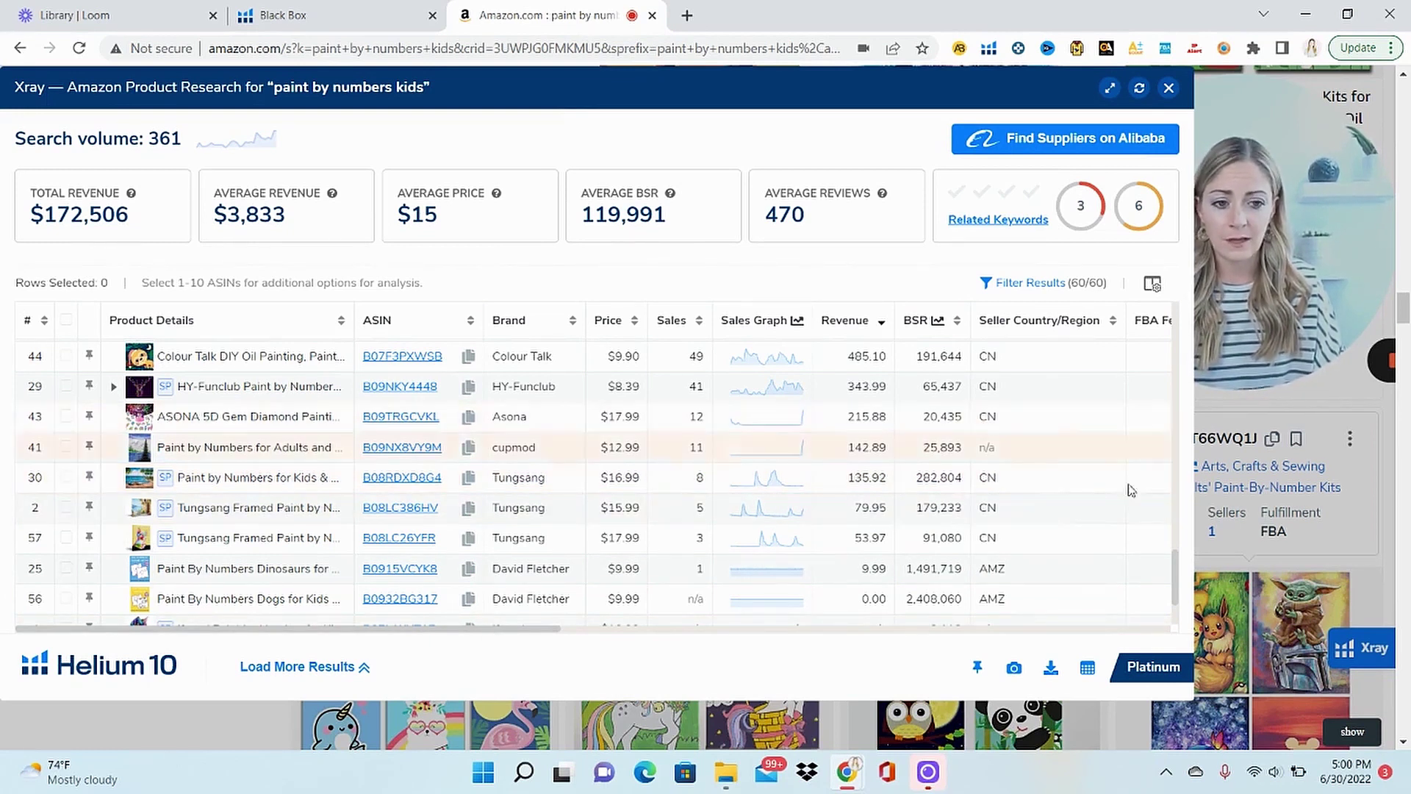
left_click_drag(1174, 597, 1193, 557)
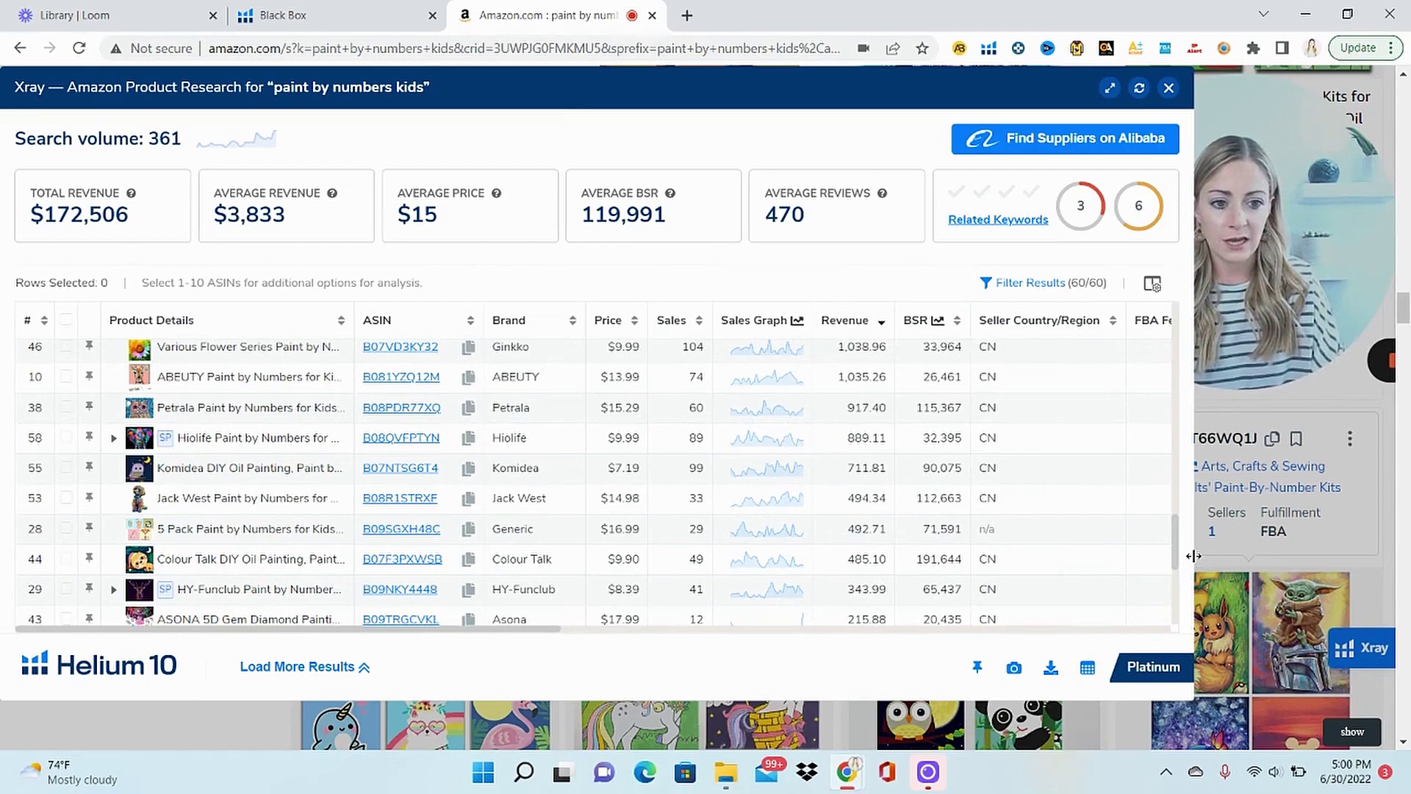
left_click_drag(1192, 556, 1180, 327)
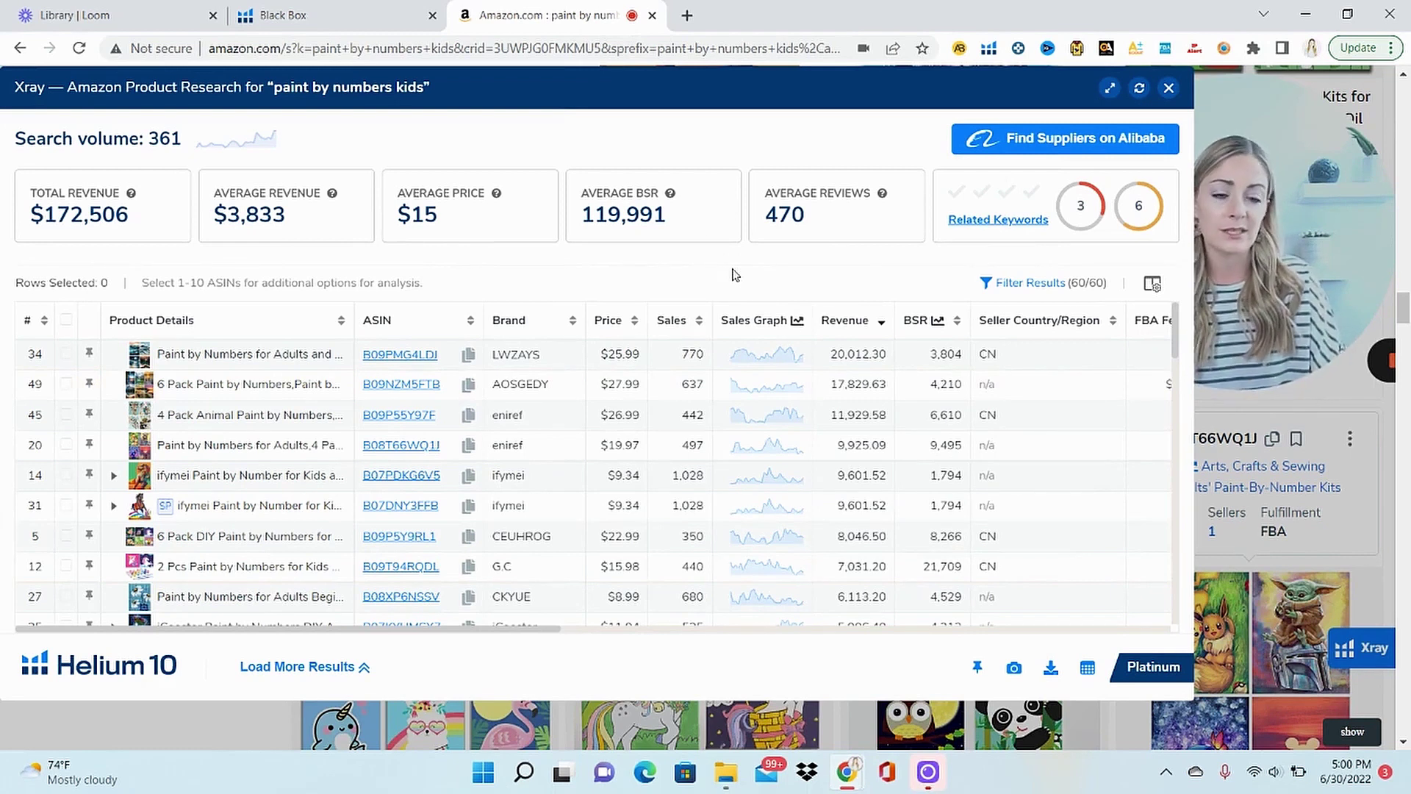
left_click(1040, 140)
scroll(943, 338, "down", 3)
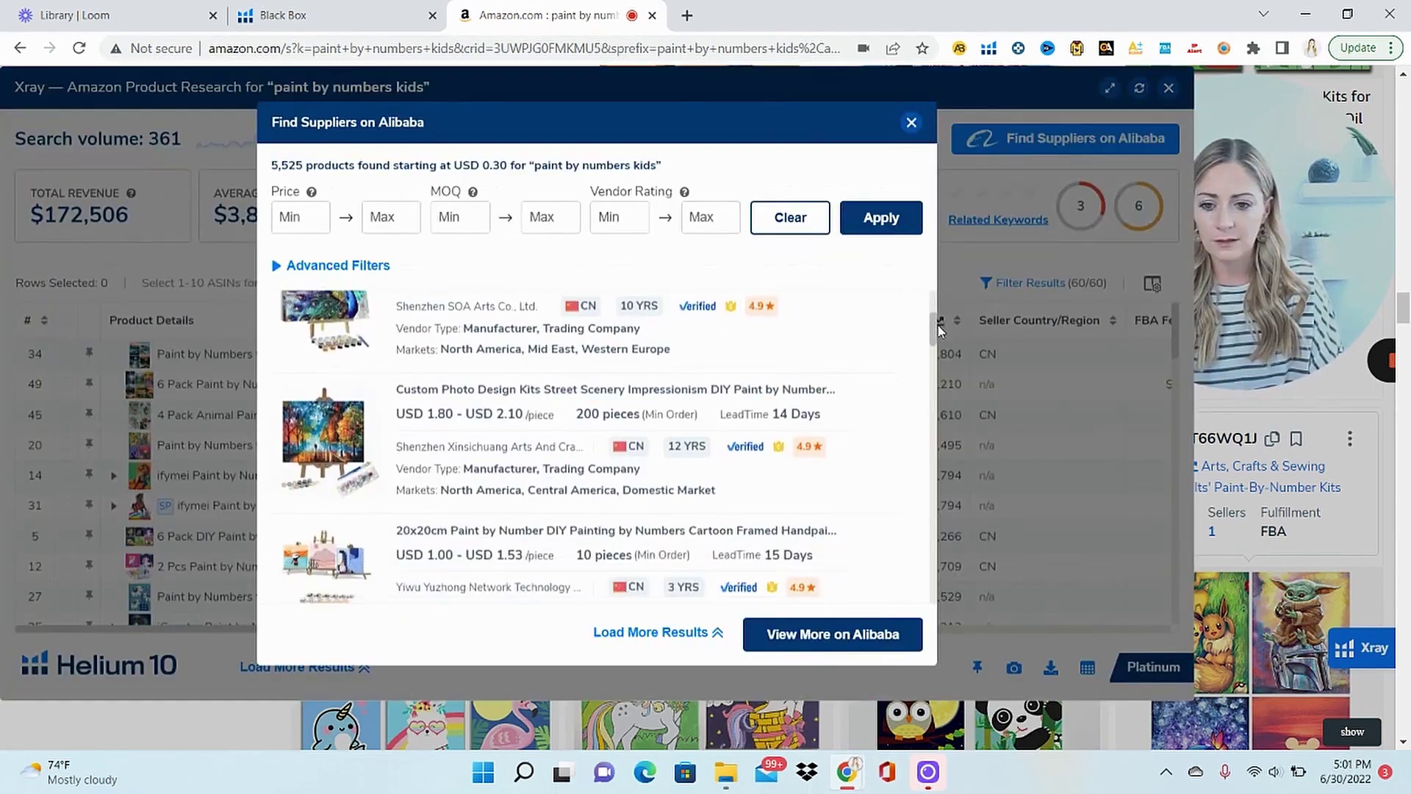
scroll(943, 338, "down", 4)
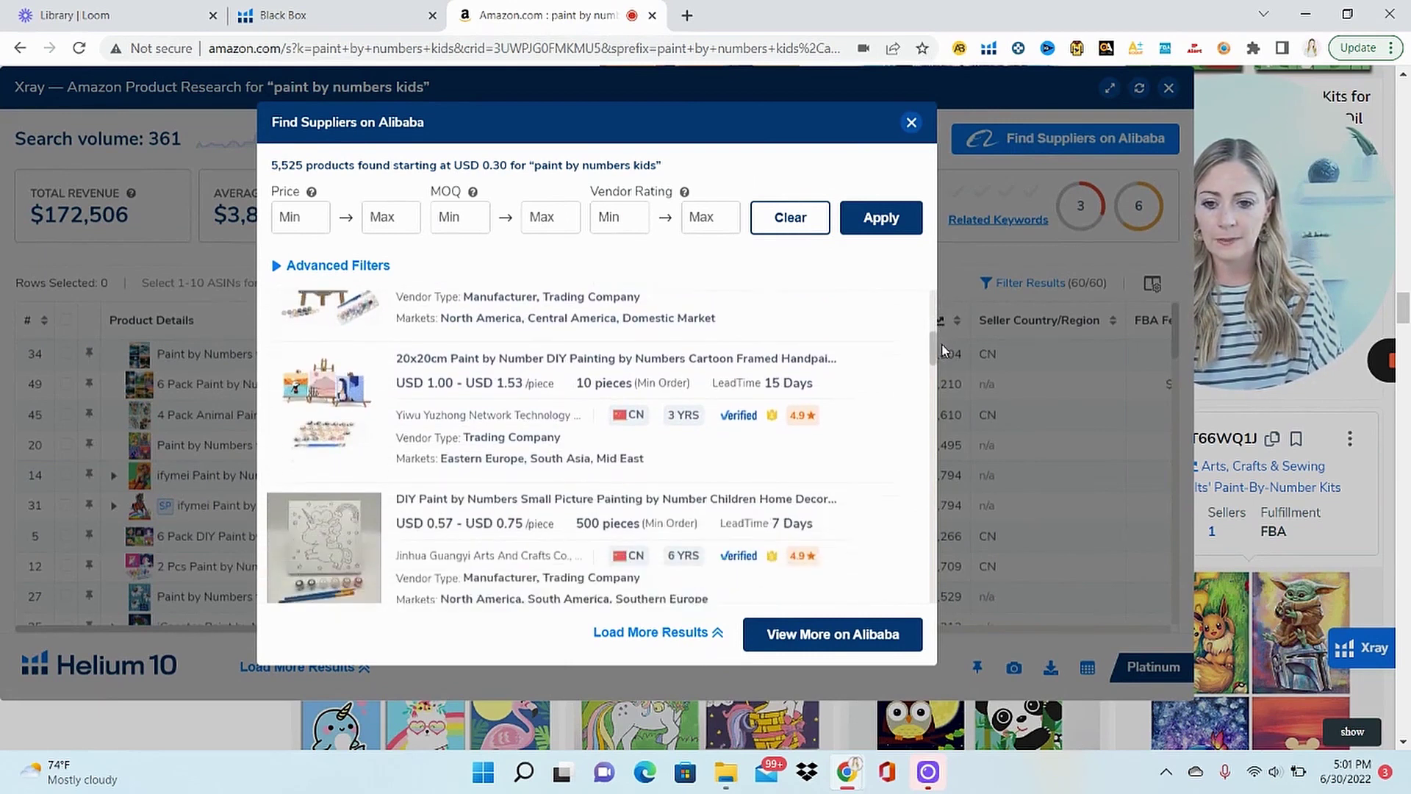
scroll(943, 356, "down", 1)
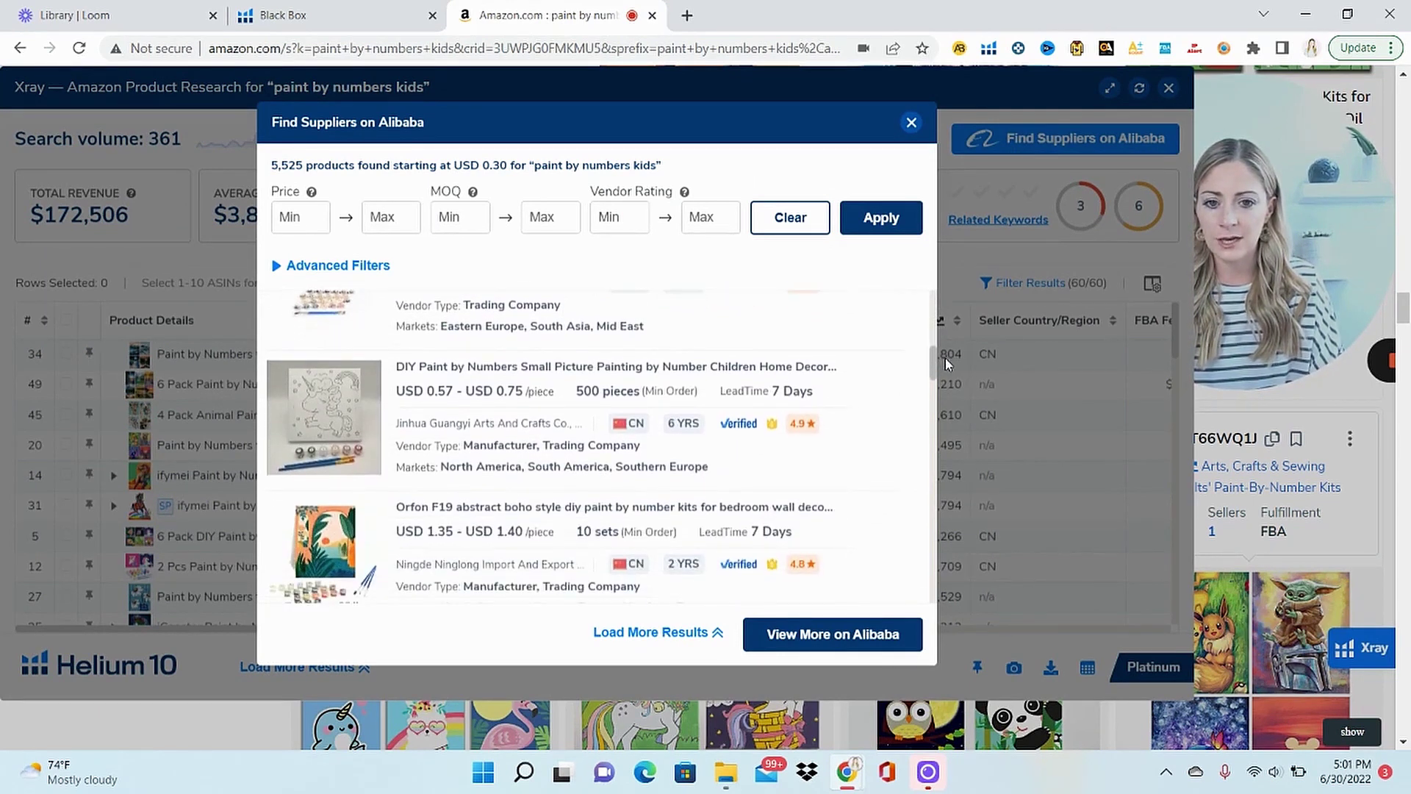
scroll(946, 363, "down", 1)
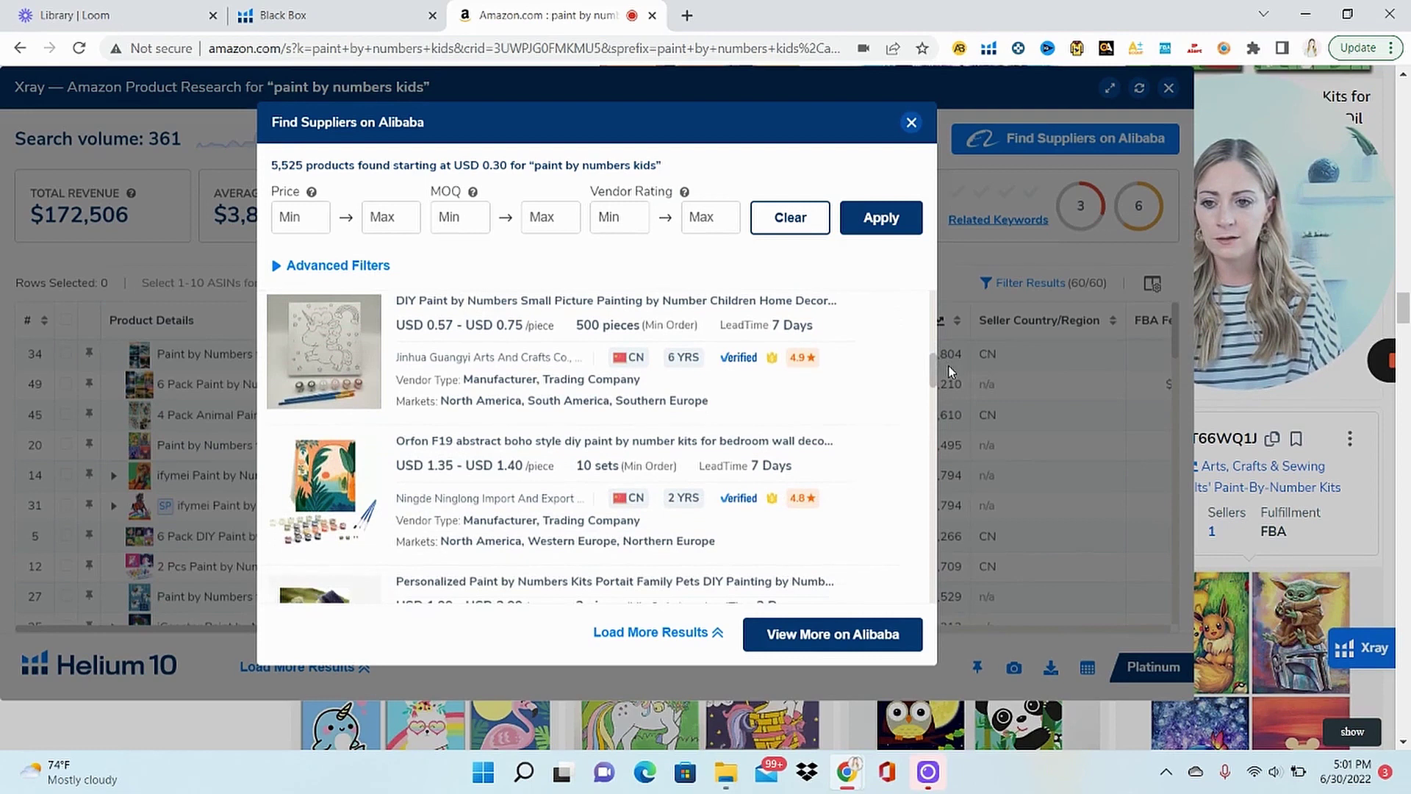
scroll(948, 364, "up", 2)
scroll(949, 360, "down", 1)
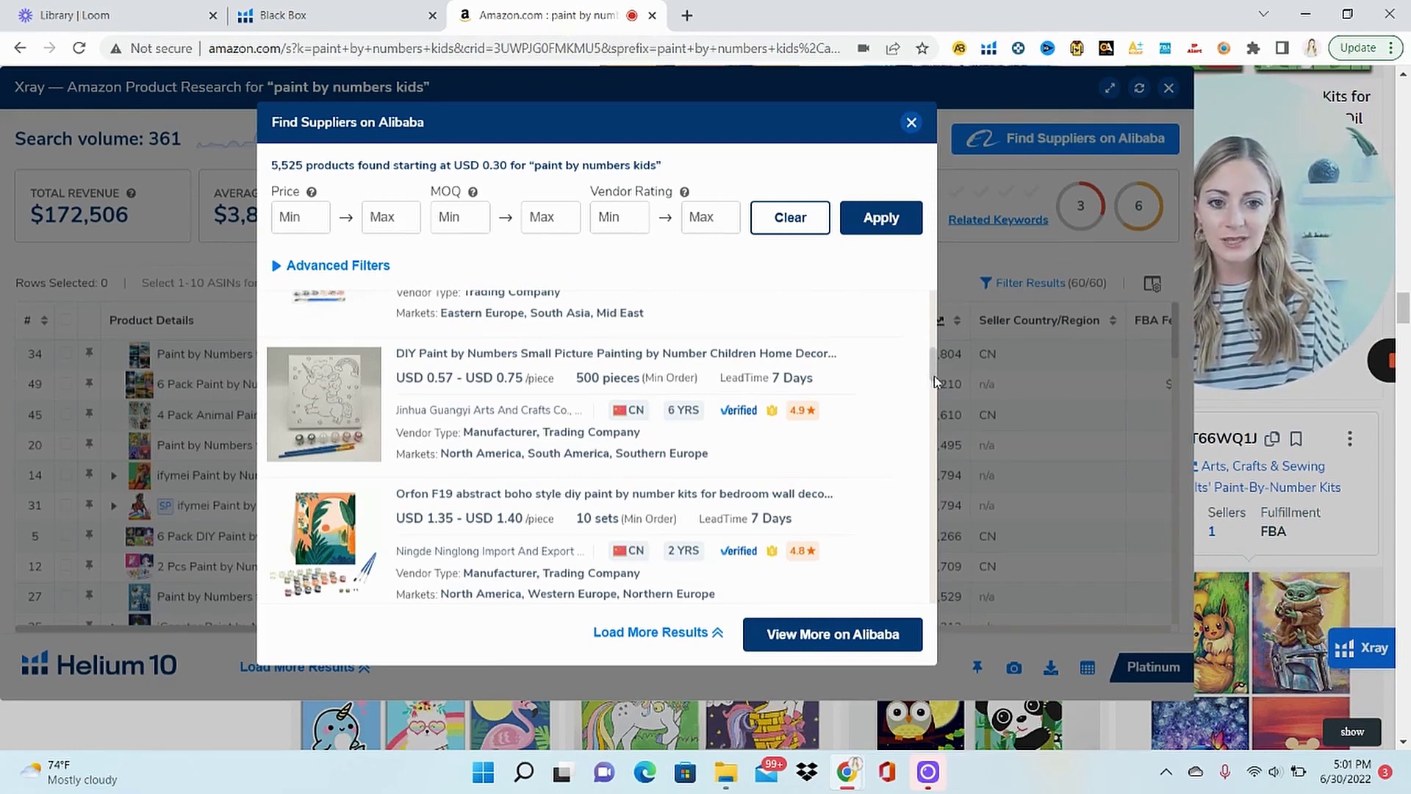
left_click_drag(934, 381, 947, 324)
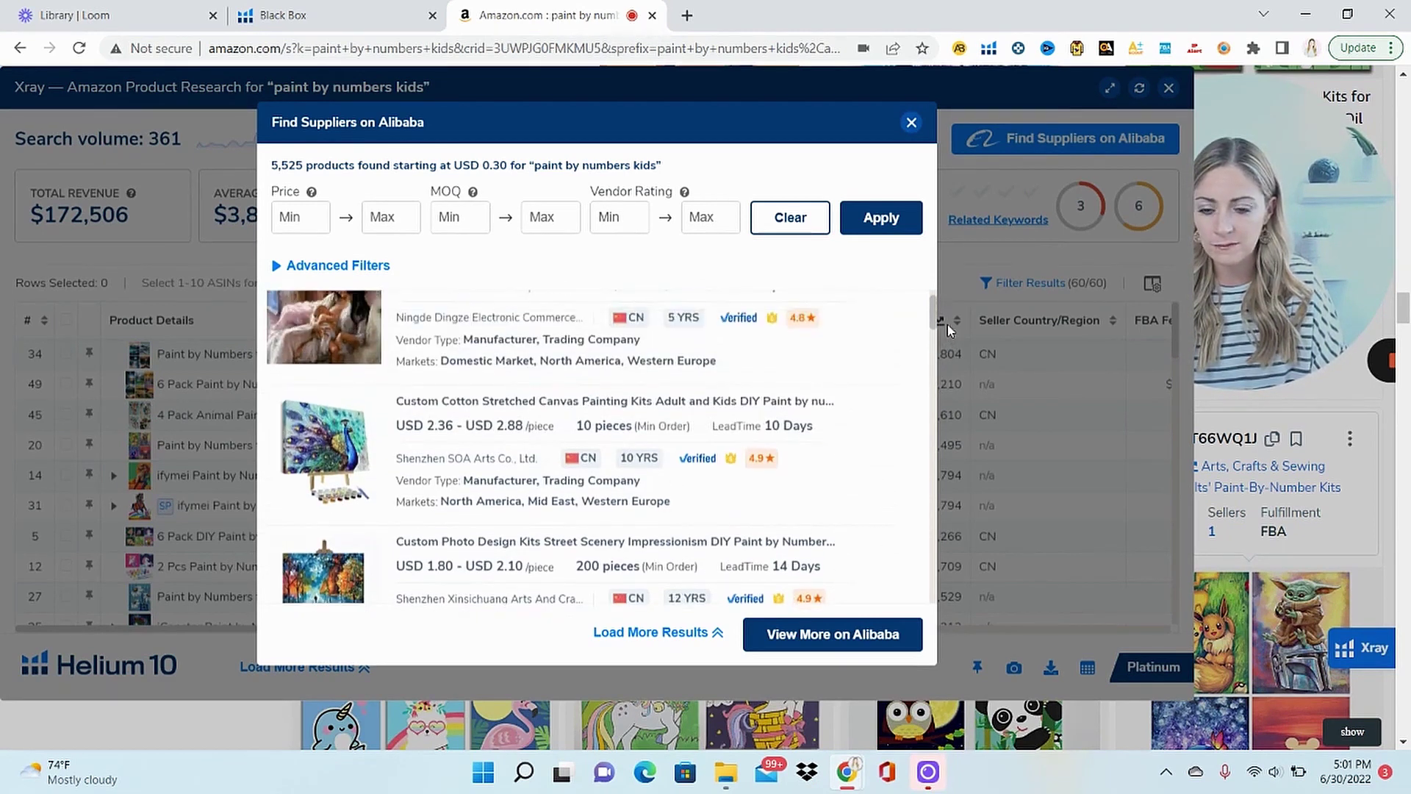
left_click(327, 448)
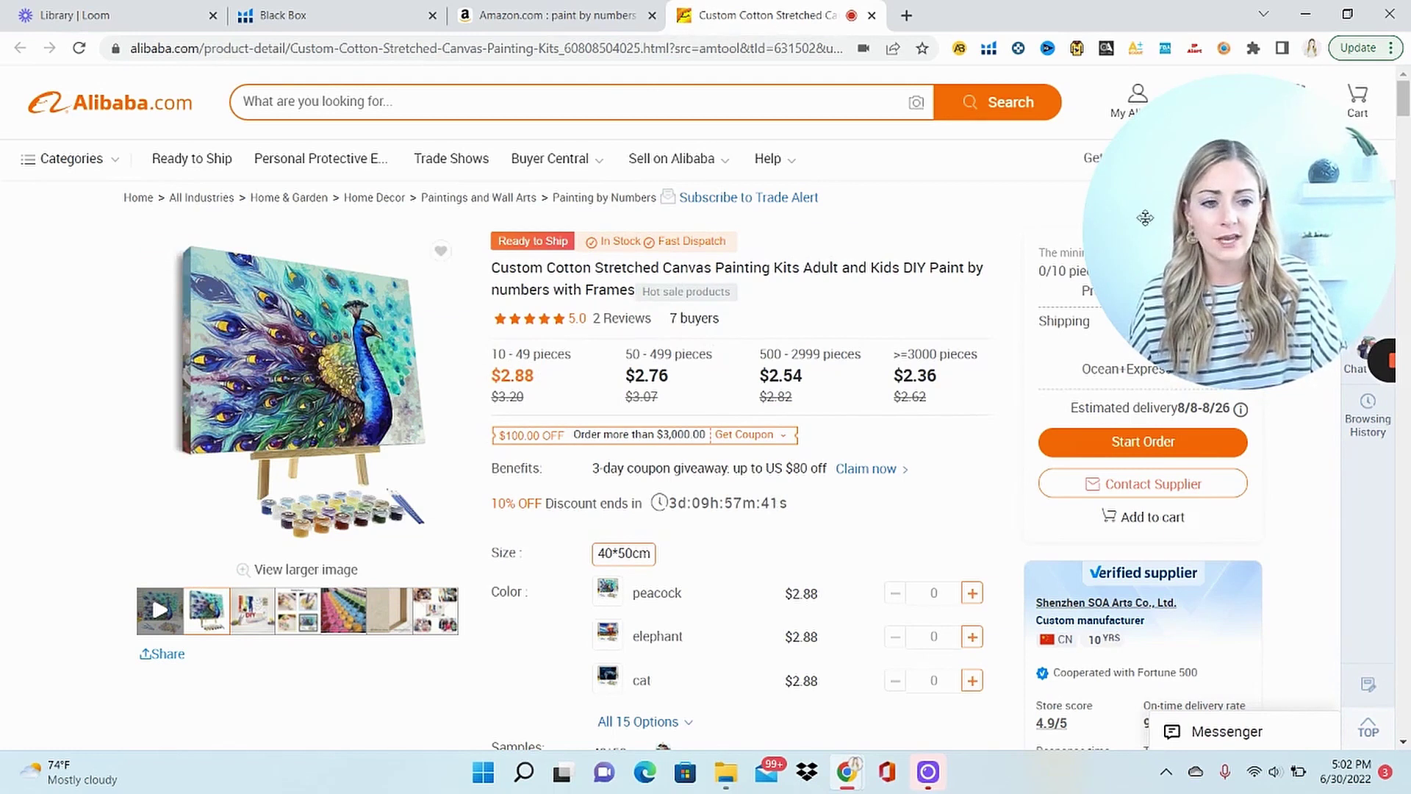
- Review the peacock kit's 10-piece minimum order, shipping from $60.14, and 8/8–8/26 delivery
left_click_drag(1197, 204, 1198, 560)
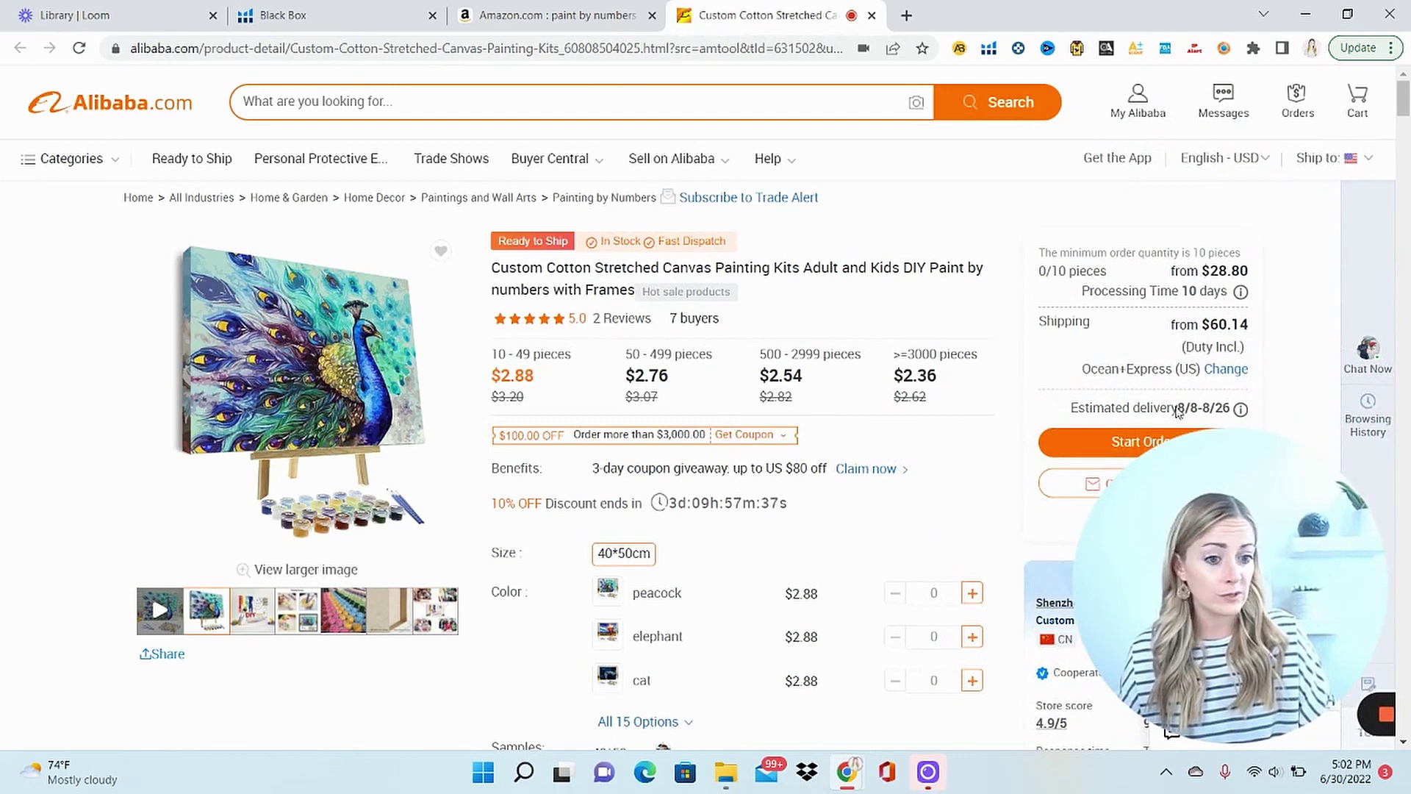
left_click_drag(1252, 507, 1251, 125)
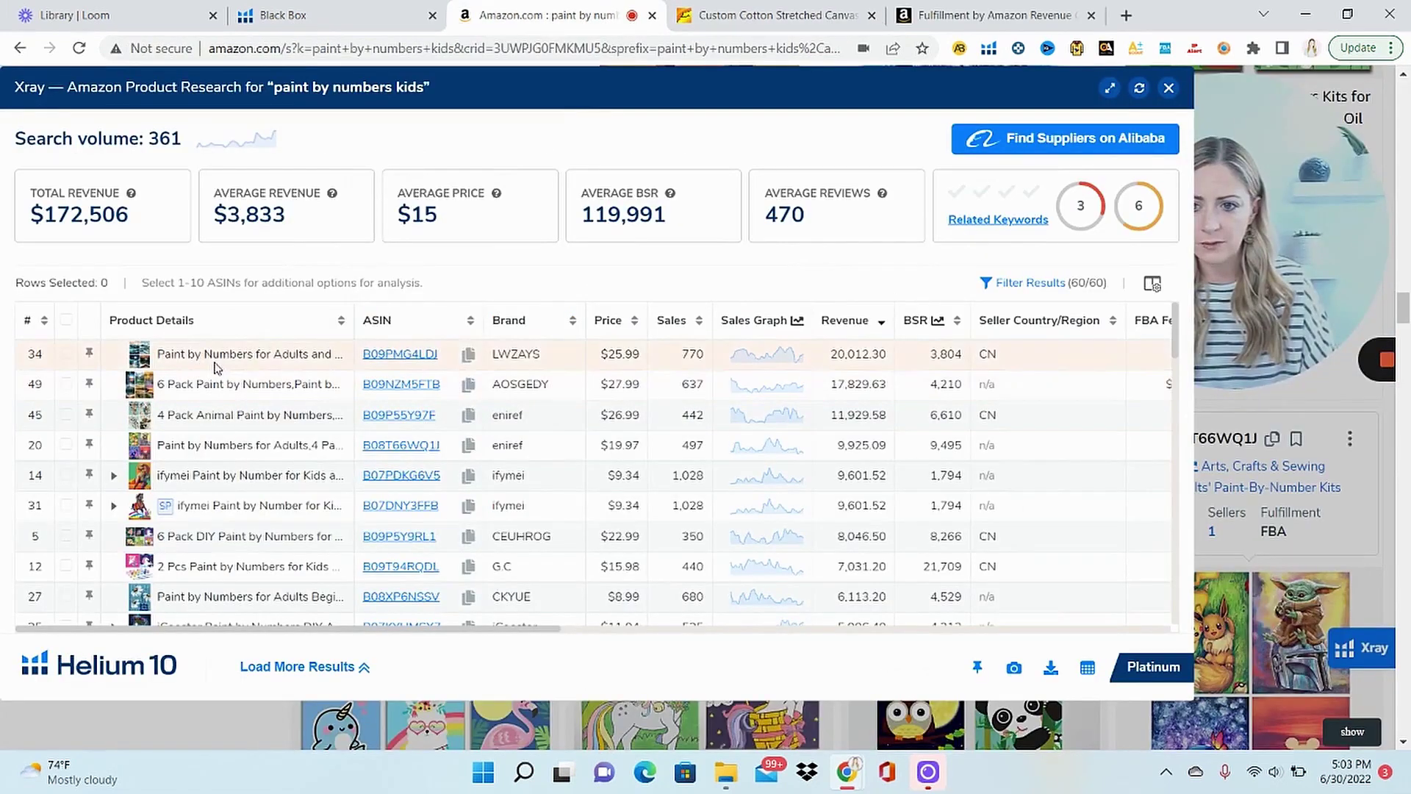
- Copy ASIN B08P9FW2W9 from Xray row 47 and select the Revenue Calculator's product search field
mouse_move(215, 365)
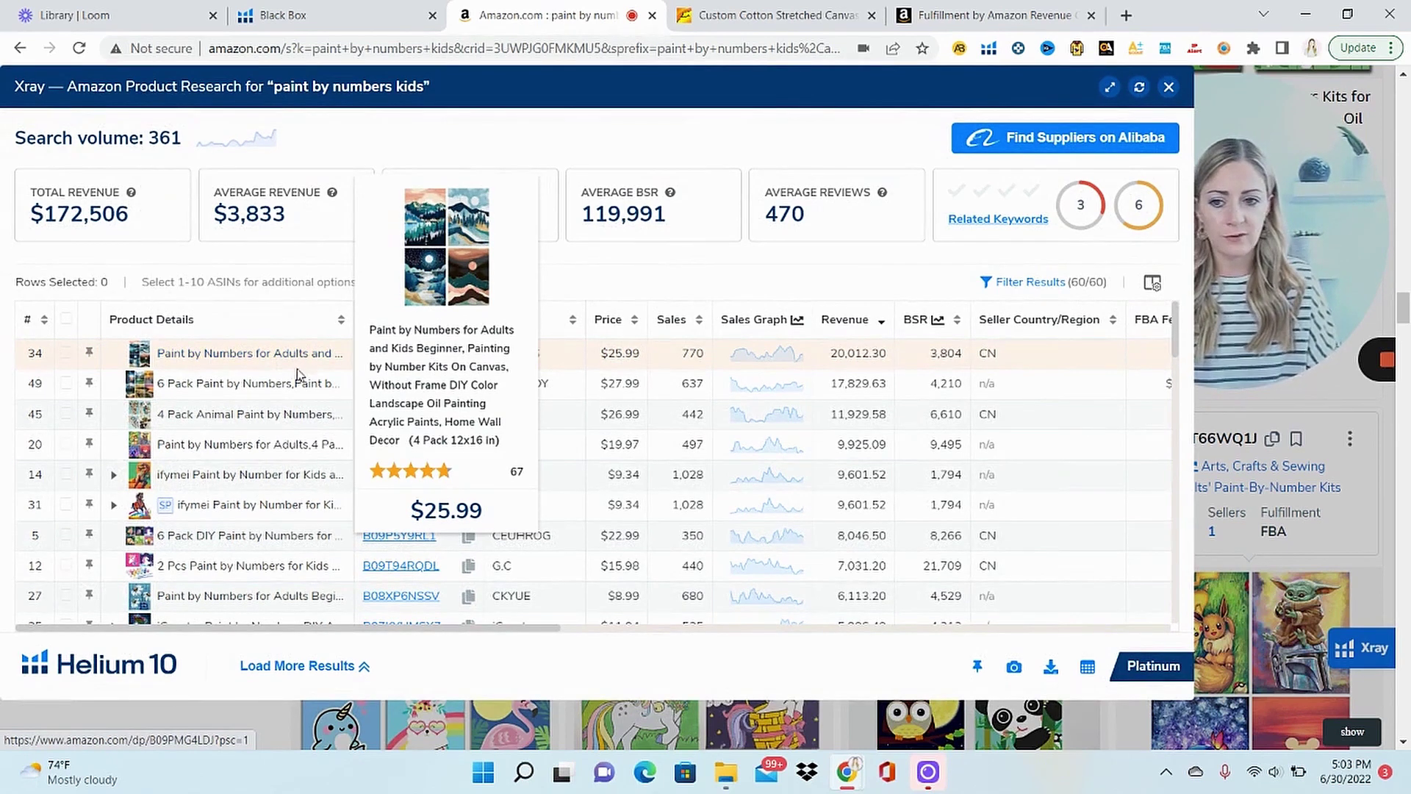
mouse_move(294, 399)
mouse_move(290, 451)
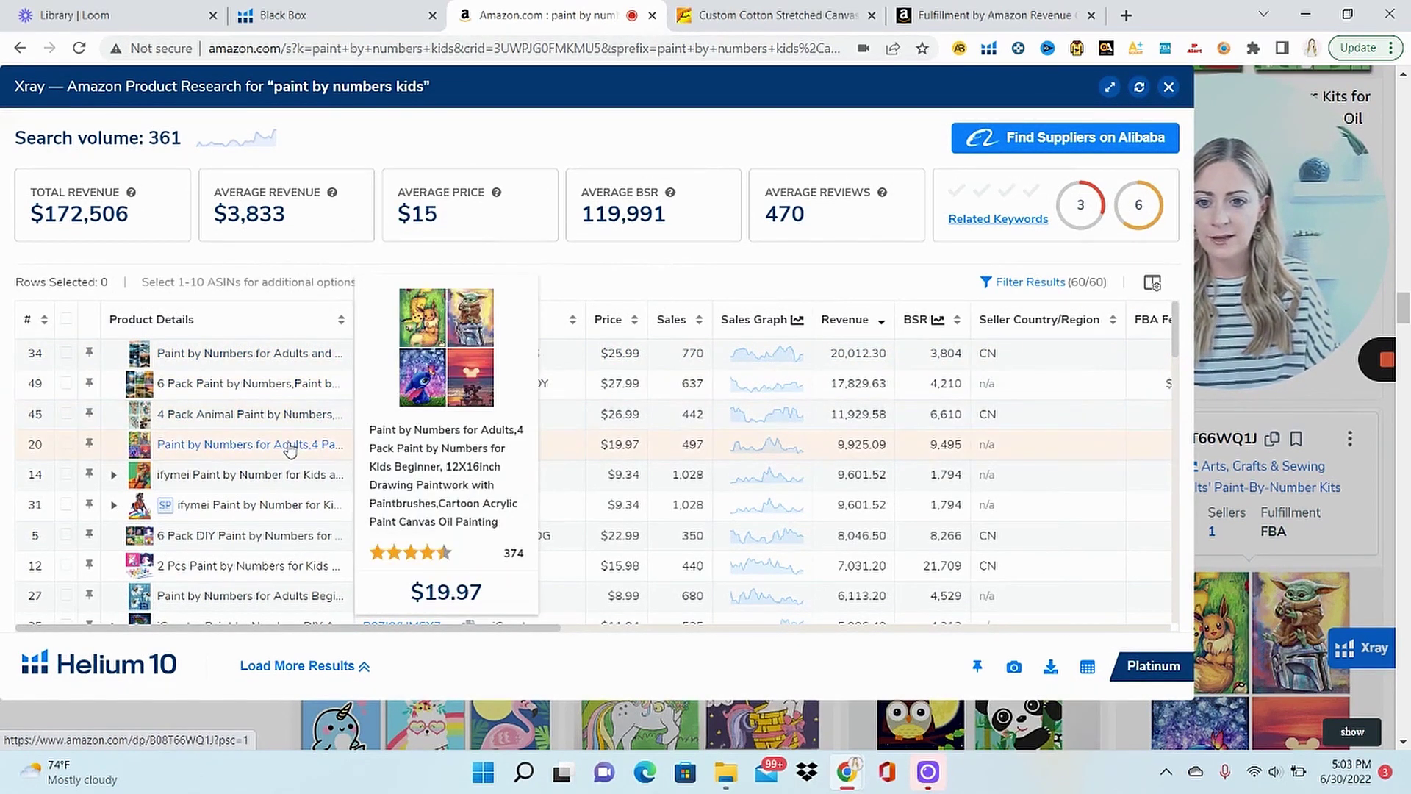
left_click_drag(1174, 338, 1201, 429)
scroll(1200, 439, "down", 2)
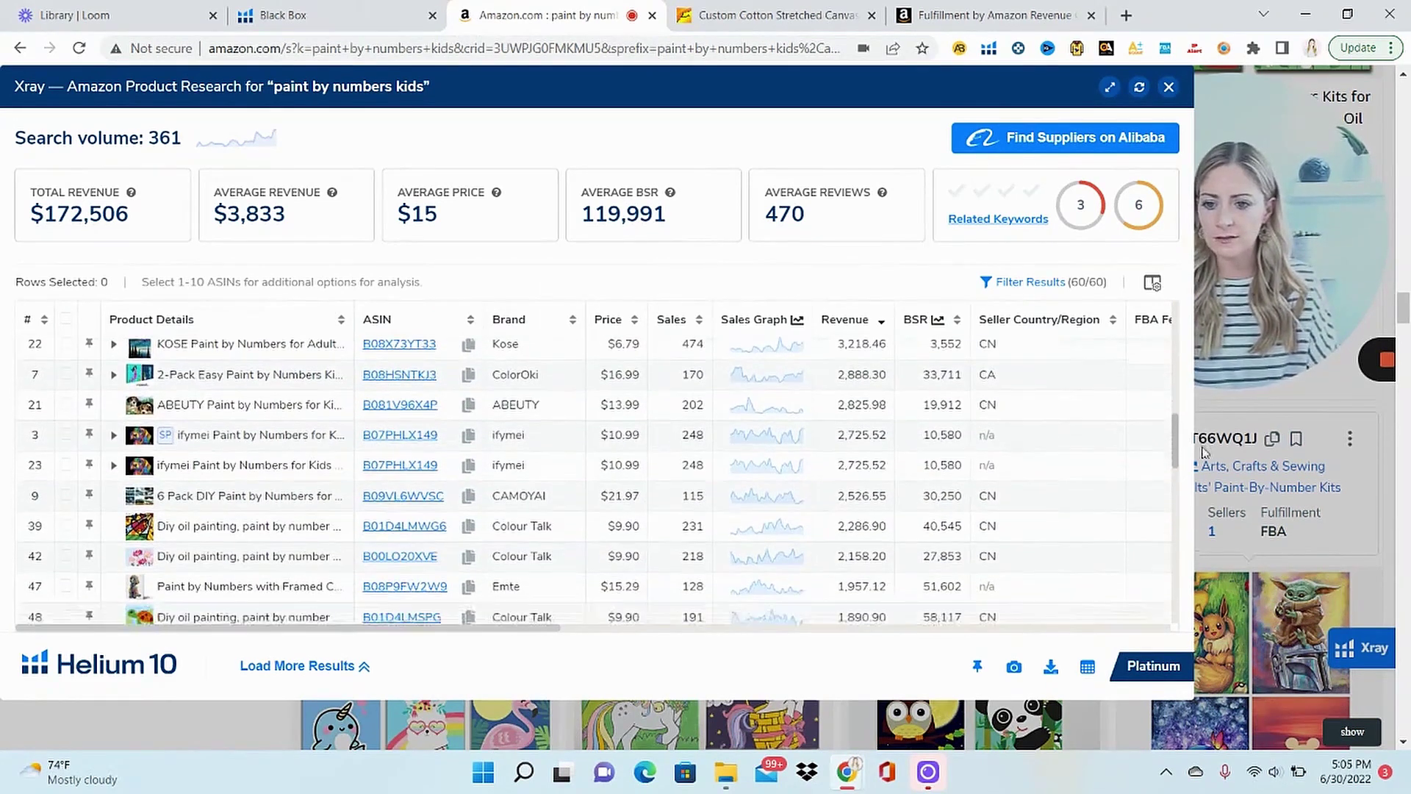
mouse_move(315, 567)
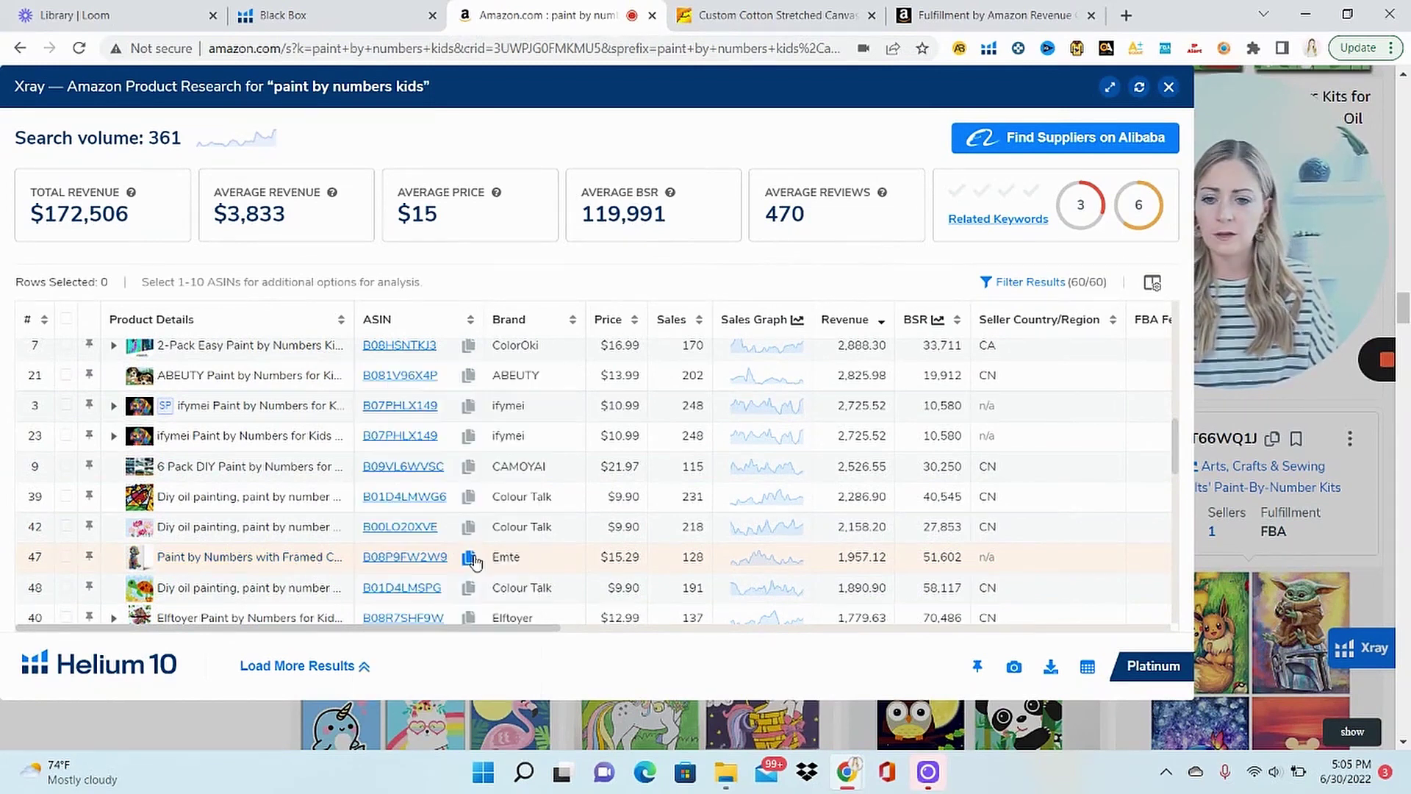
left_click(471, 558)
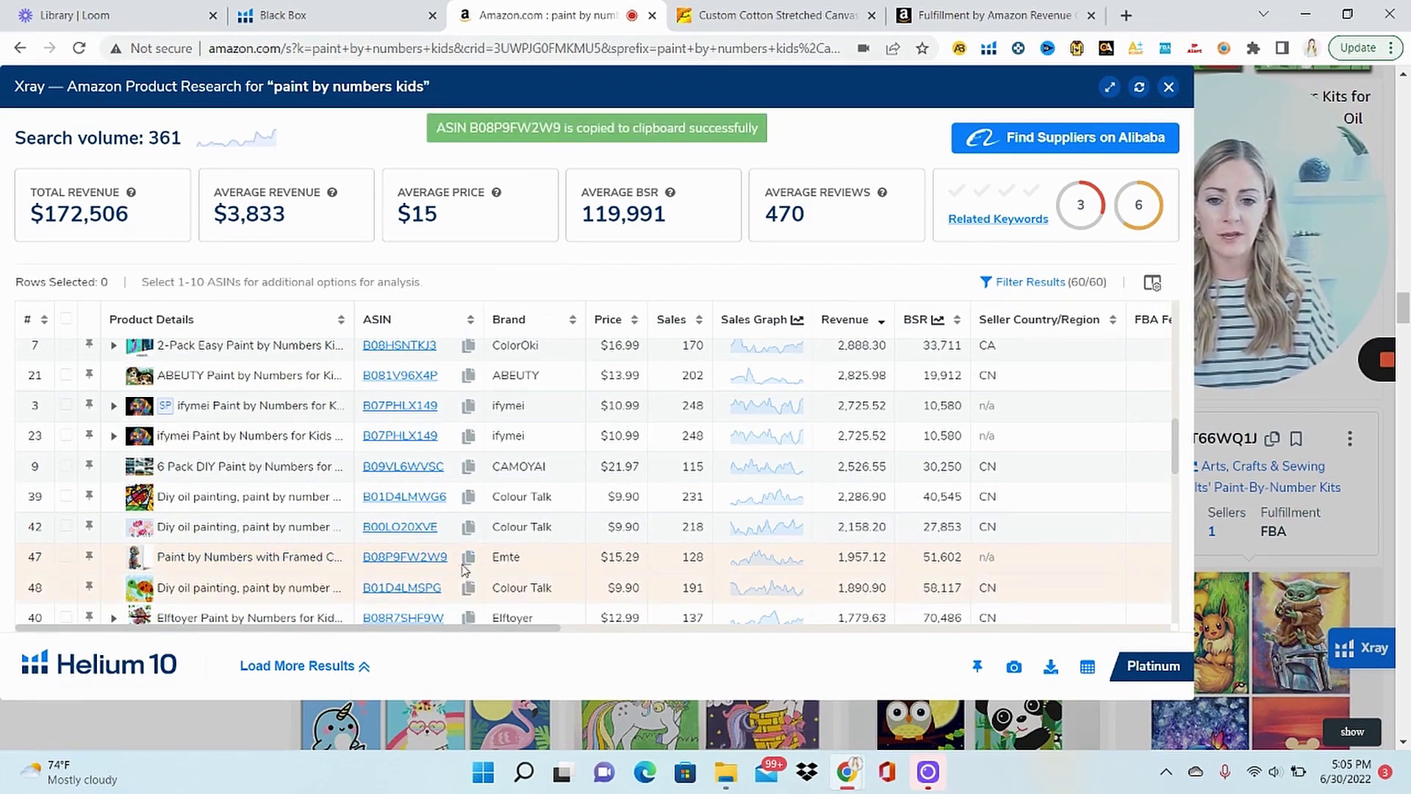
left_click(474, 594)
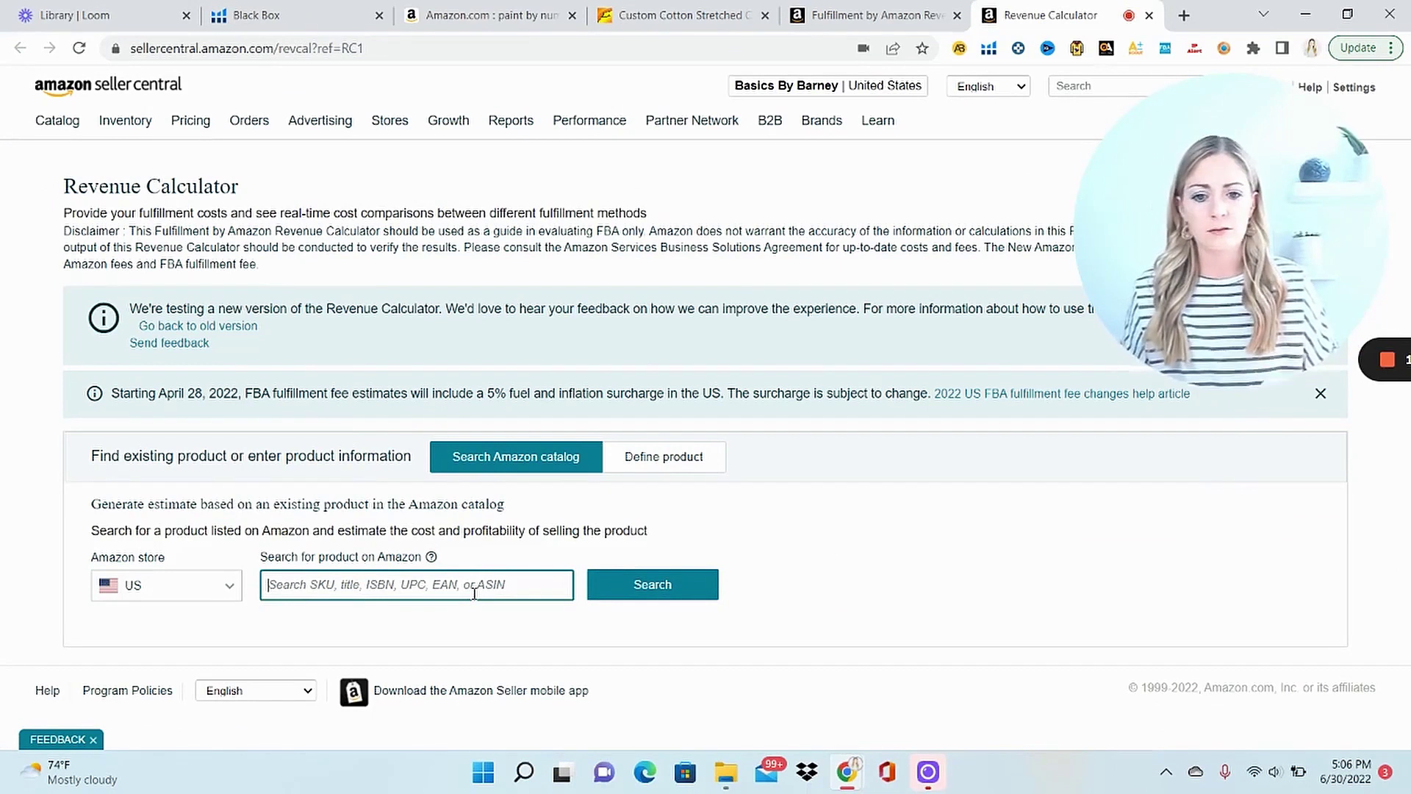
- Paste ASIN B08P9FW2W9 and search to show its $15.29 price, $2.29 Amazon fees and $3.22 fulfillment
key("ctrl+v")
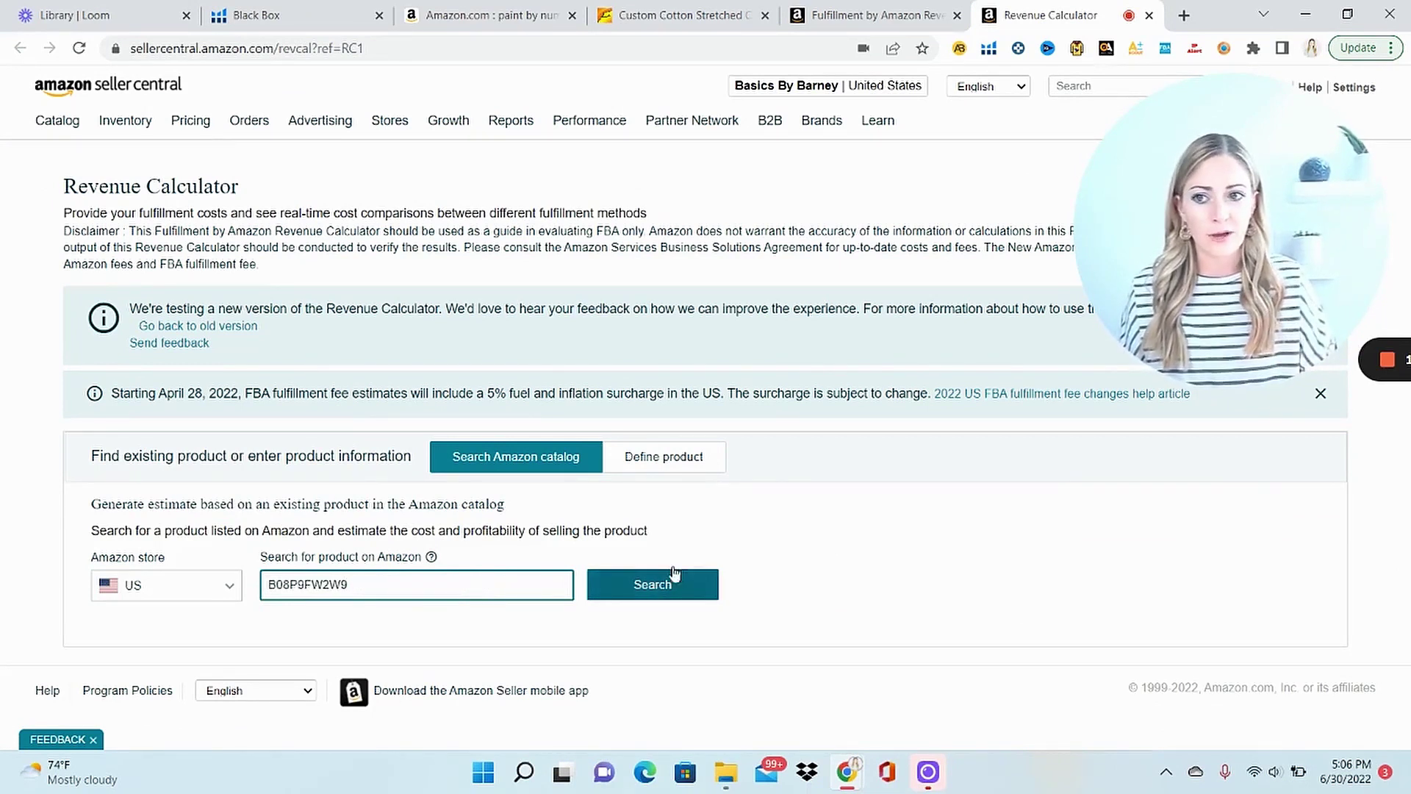
left_click(653, 584)
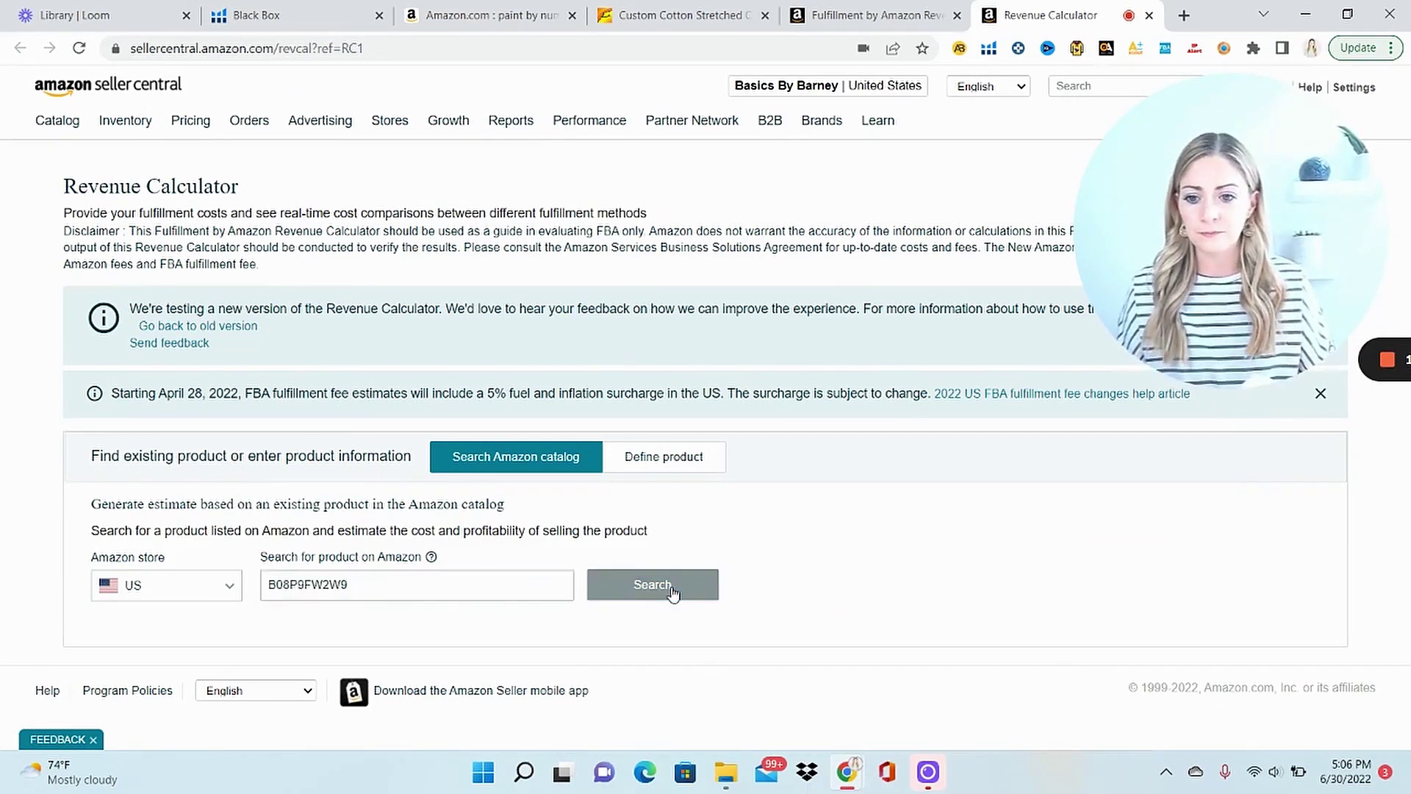
scroll(1409, 471, "up", 1)
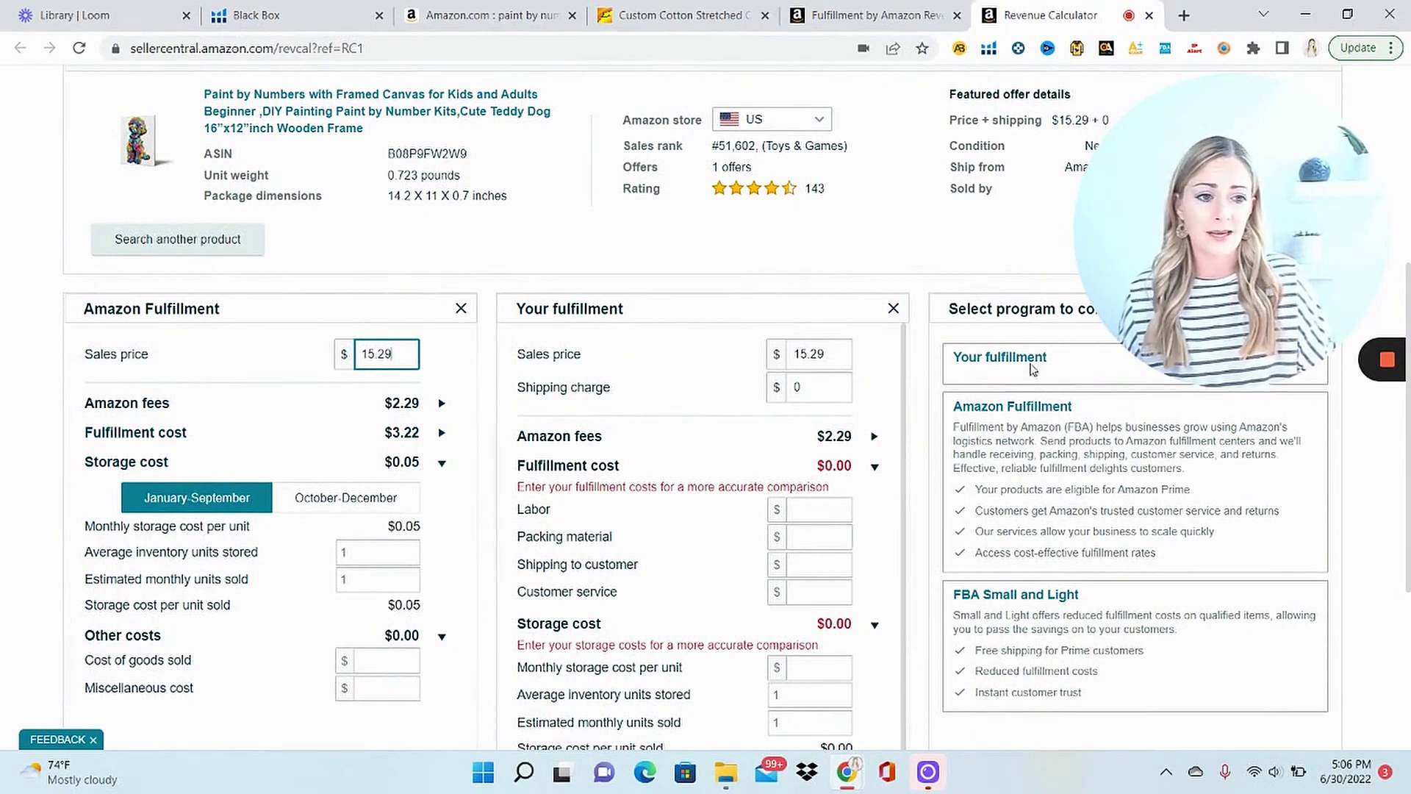
- Enter $3.50 cost of goods sold for $6.23 net profit at 40.73% margin, then return to Black Box
scroll(1406, 298, "down", 2)
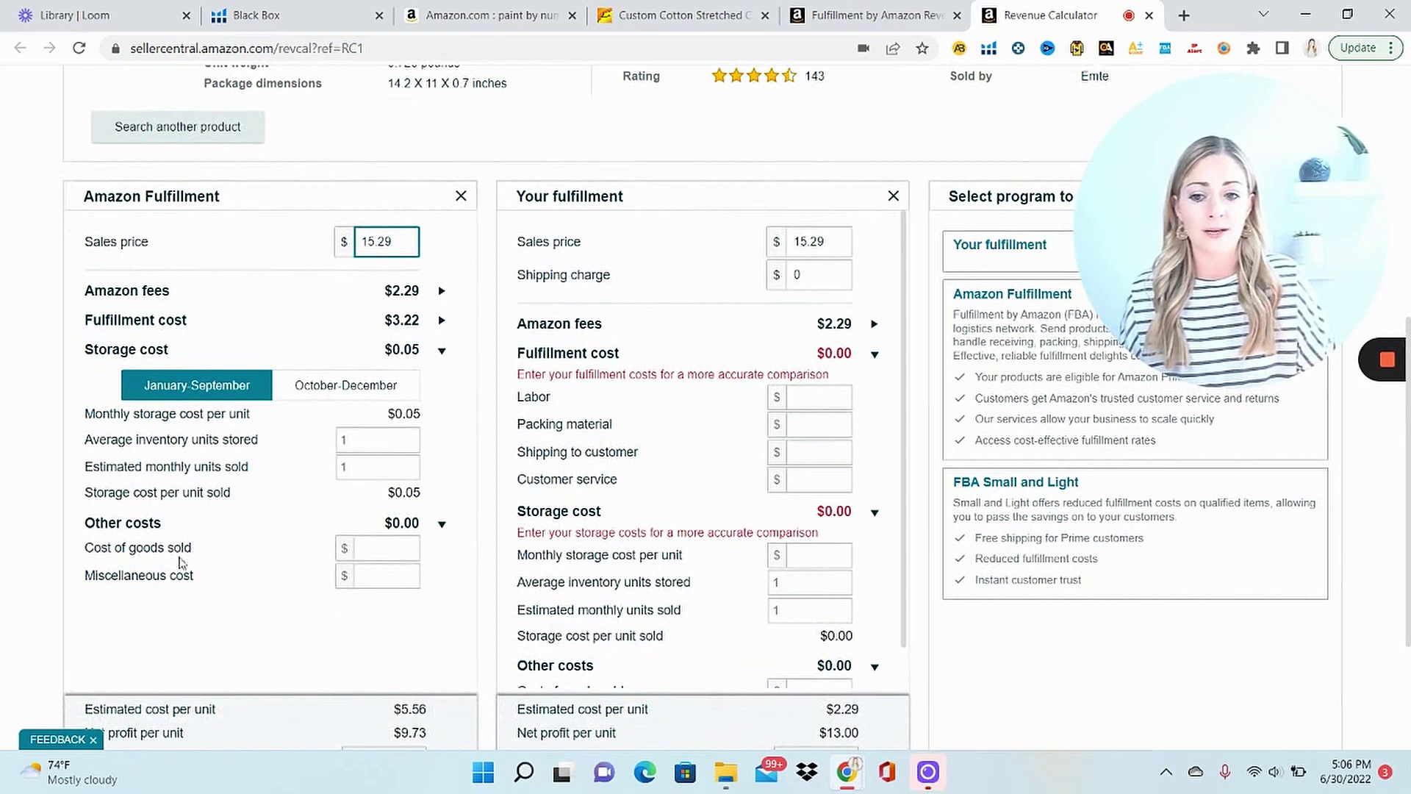
left_click(396, 546)
type("3.5")
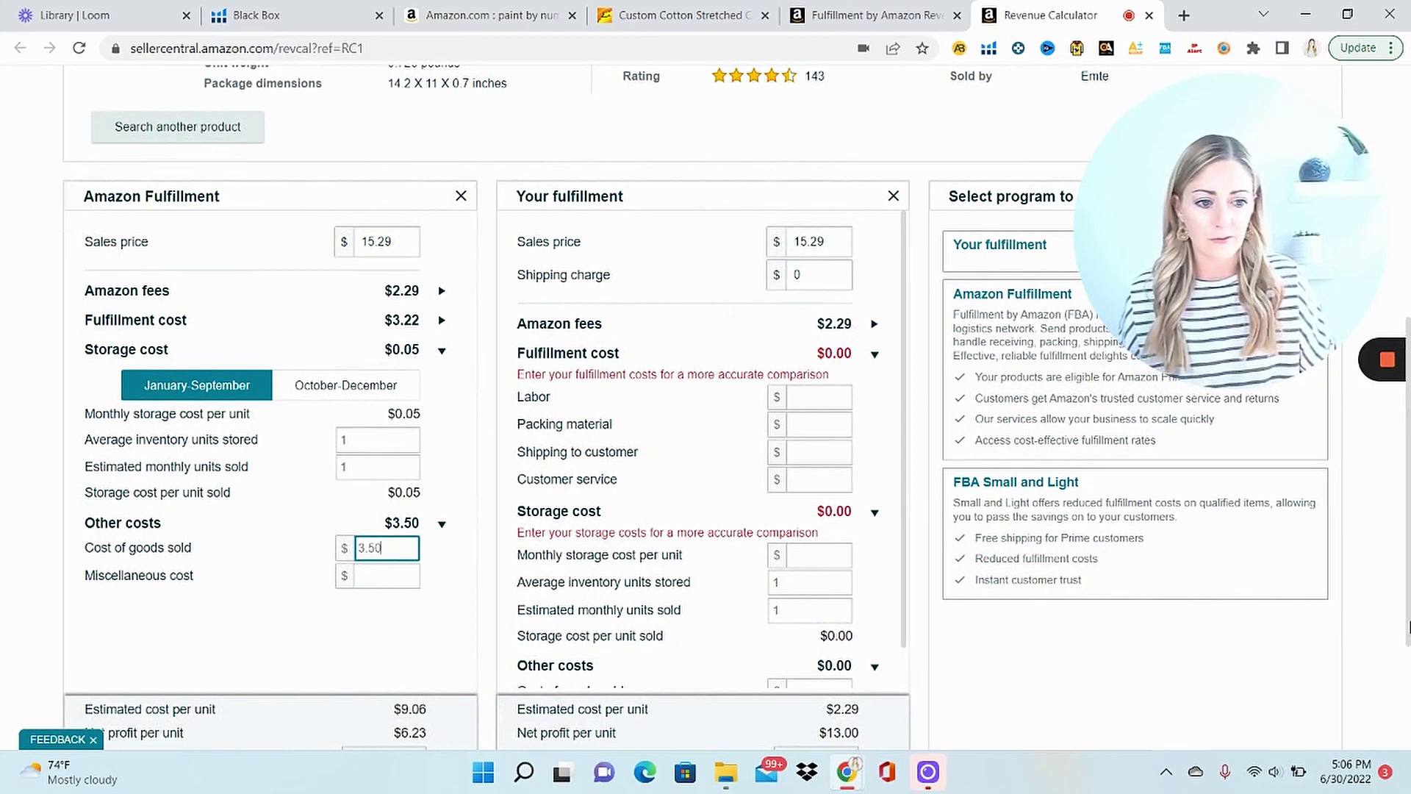
left_click_drag(1409, 627, 1408, 712)
left_click(490, 669)
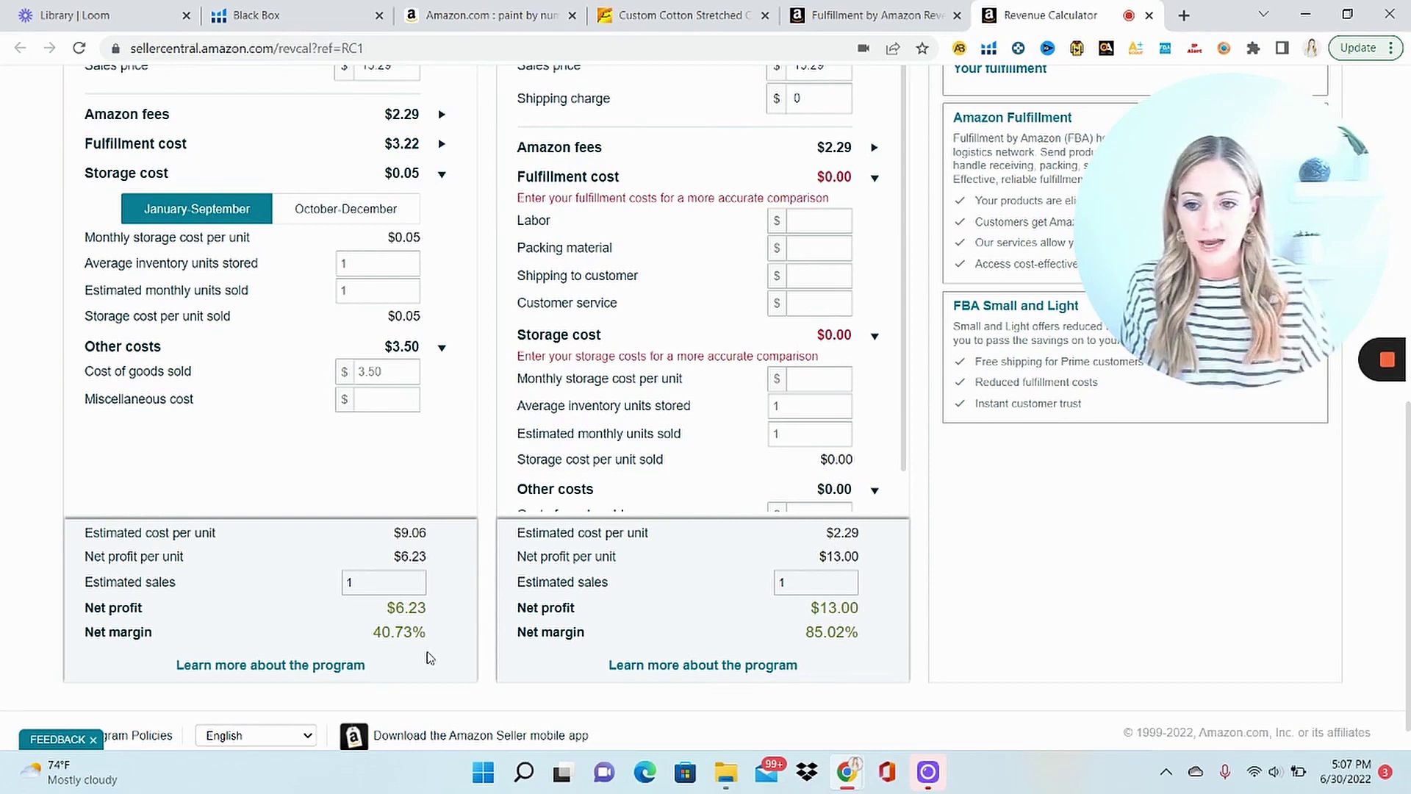
key("ctrl+2")
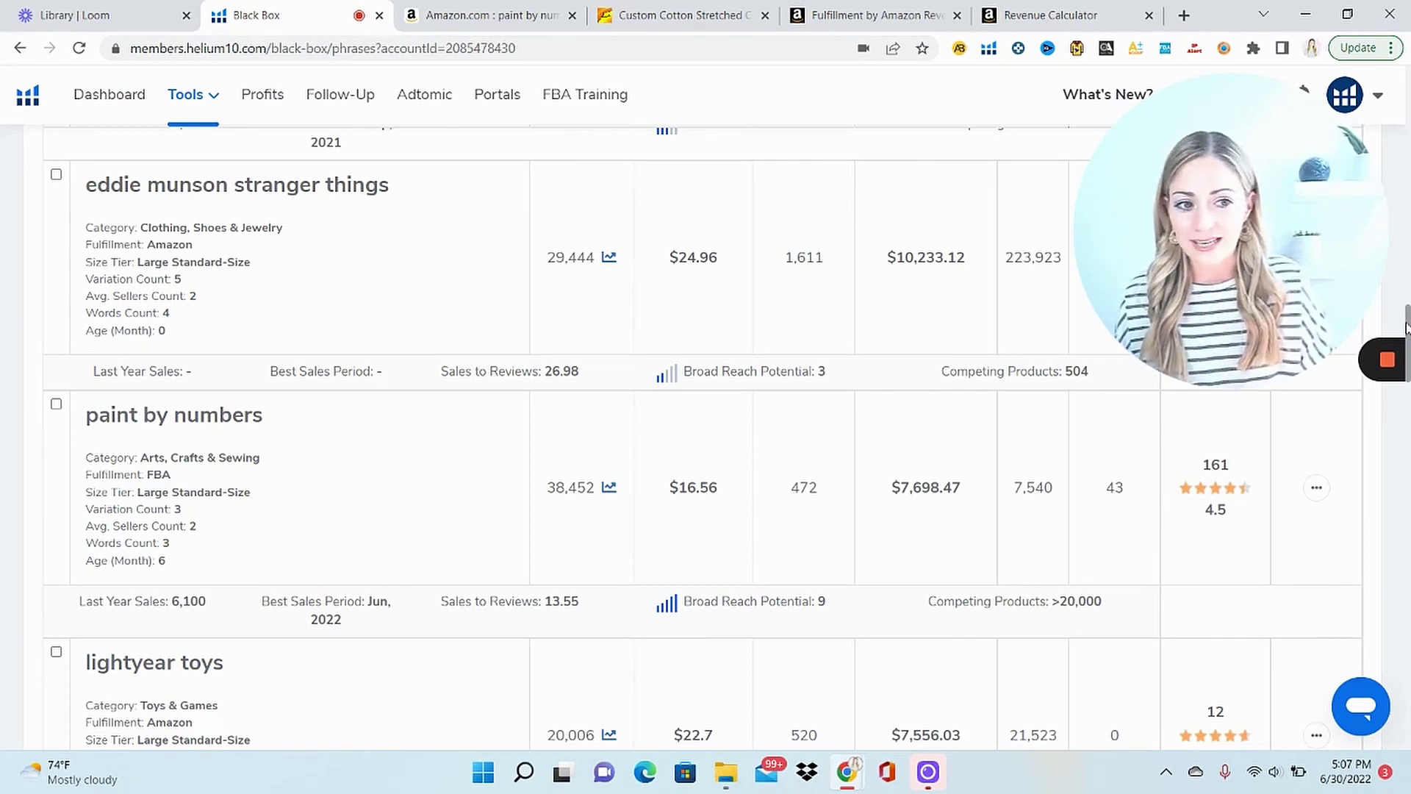
- Locate 'pink cowgirl hat' in the Black Box phrase list and view it on Amazon
left_click_drag(1406, 327, 1408, 658)
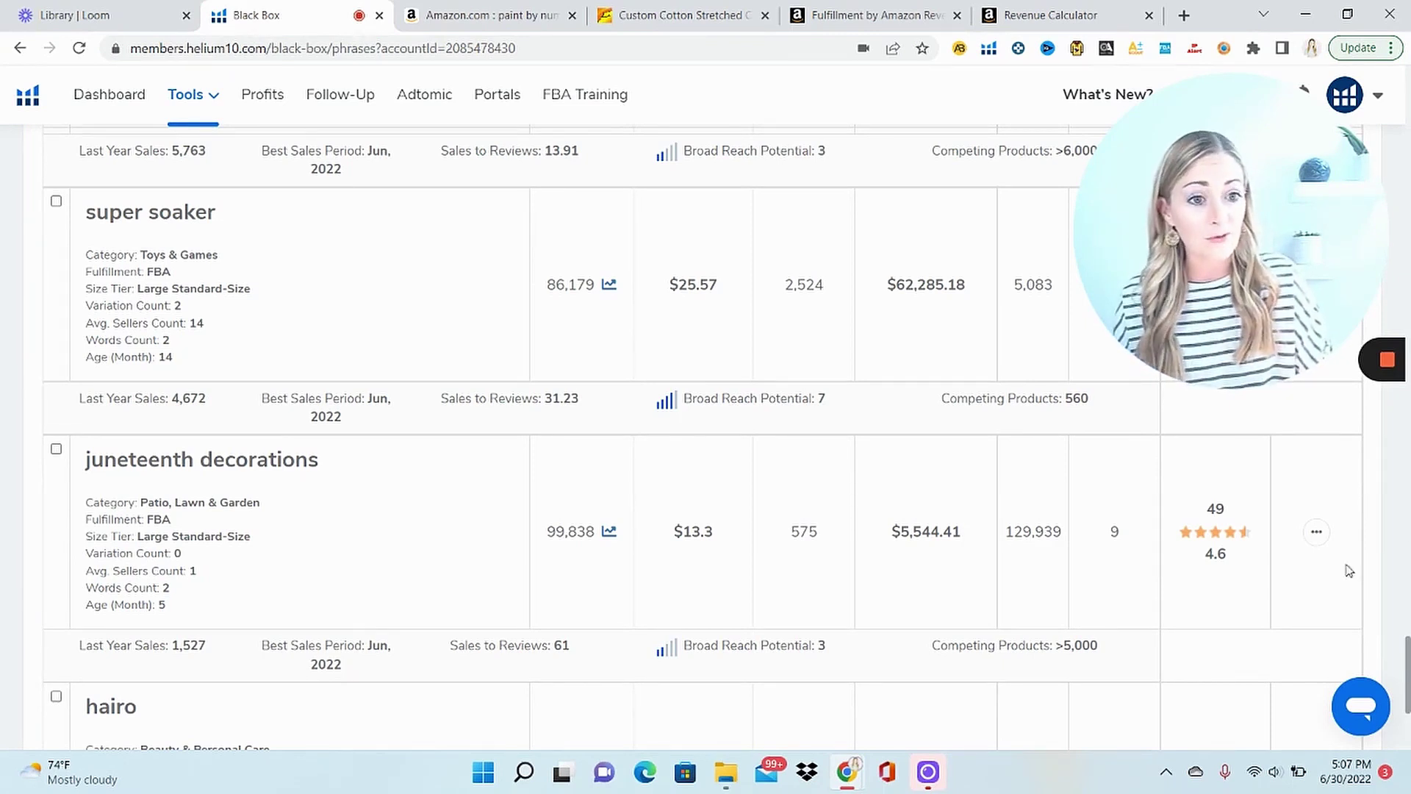
key("Home")
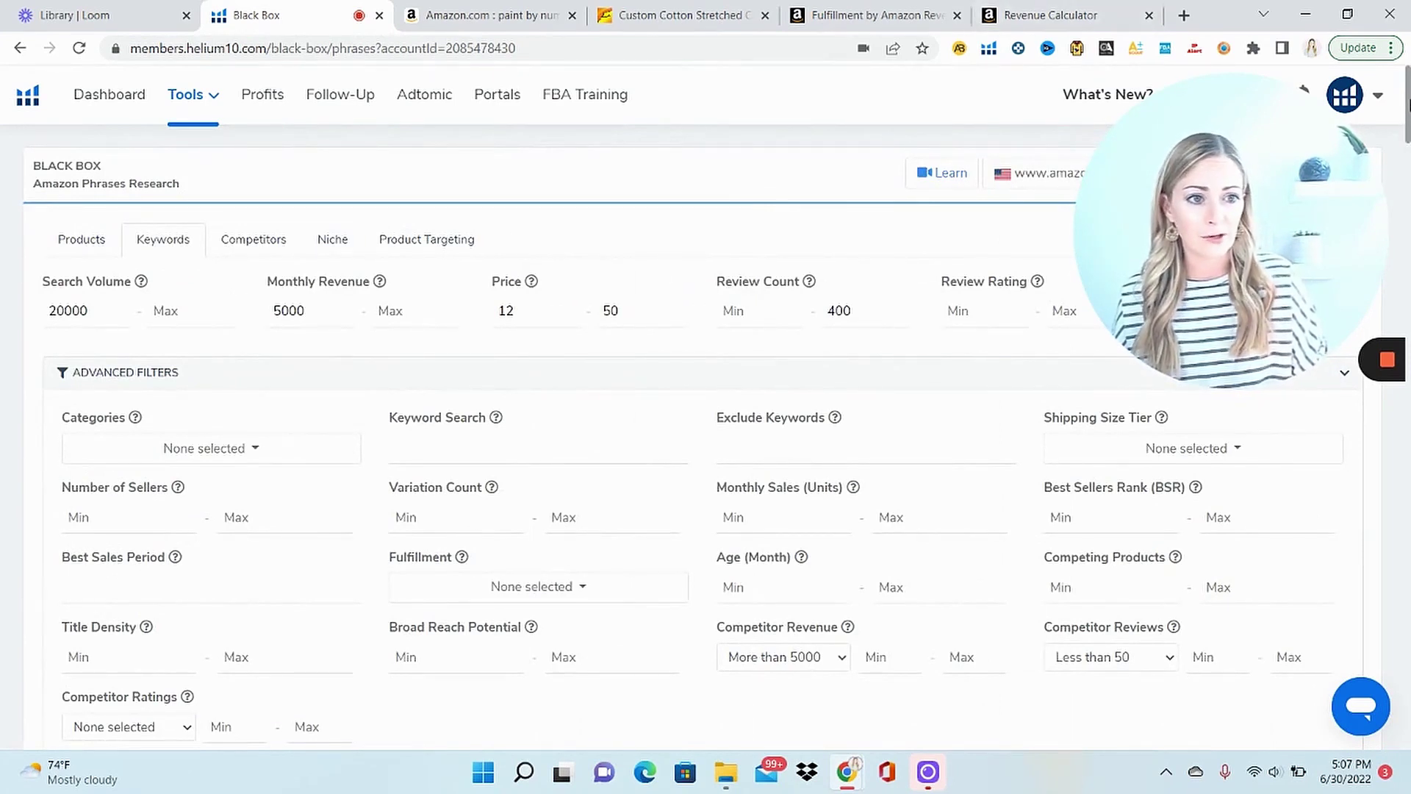
scroll(1408, 147, "down", 7)
left_click_drag(1408, 152, 1408, 195)
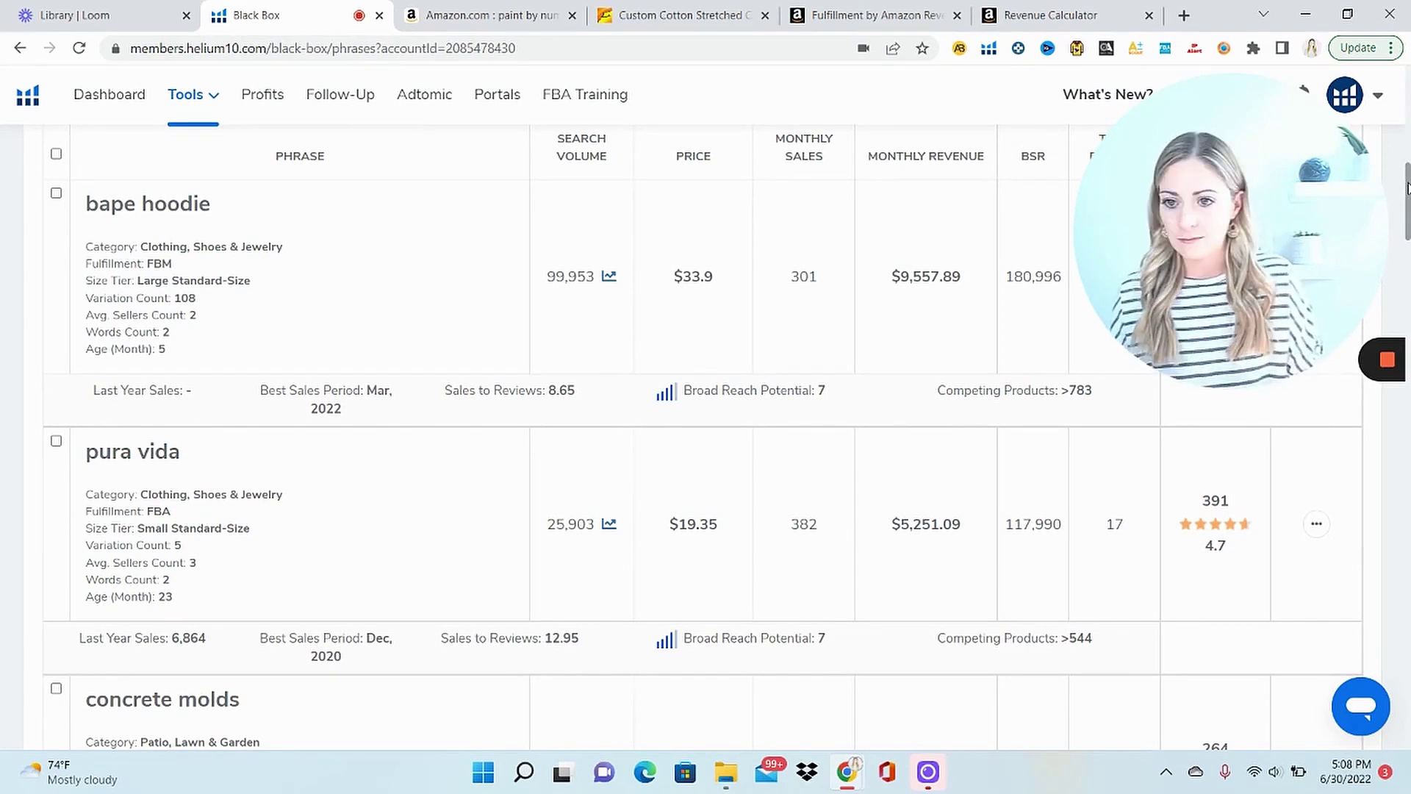
left_click_drag(1407, 189, 1406, 266)
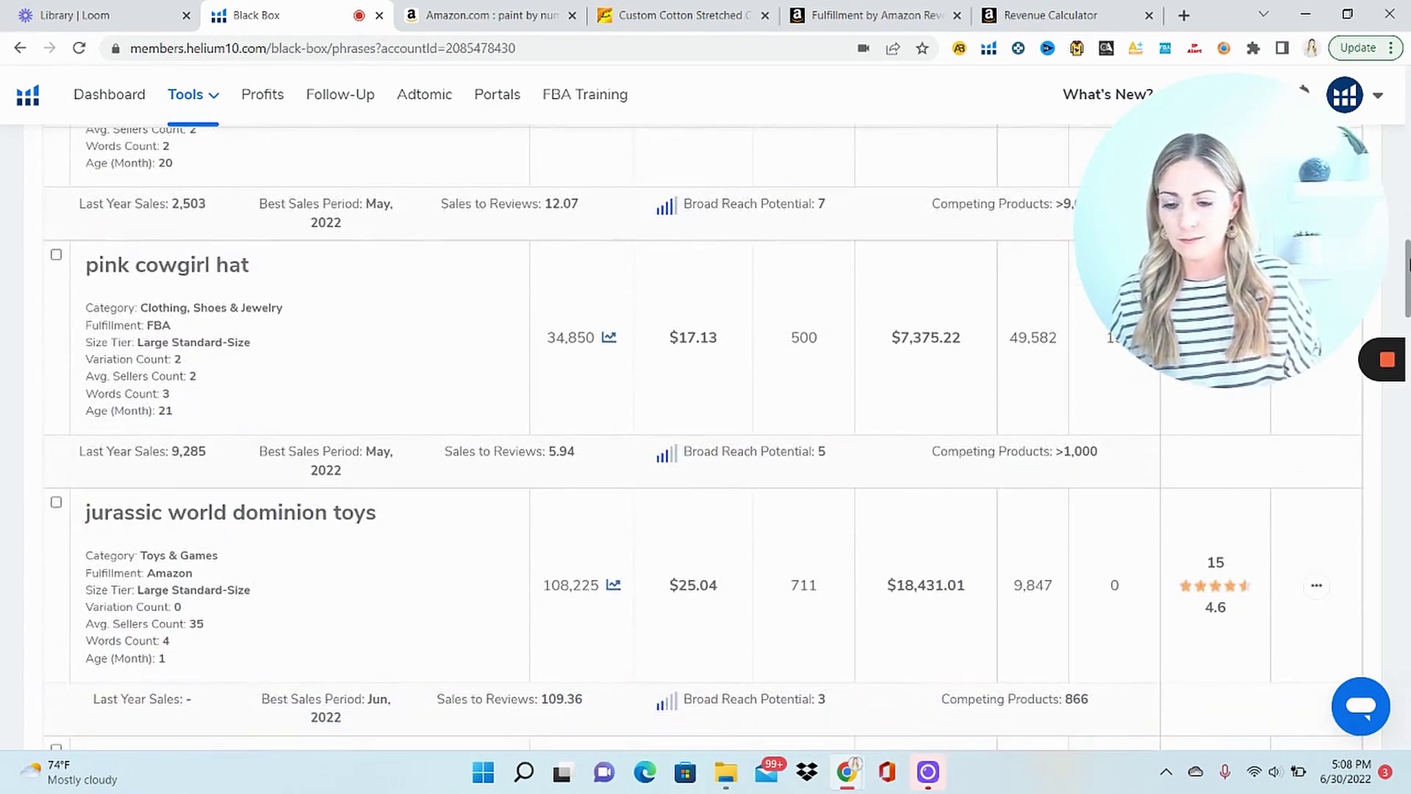
scroll(1406, 266, "up", 2)
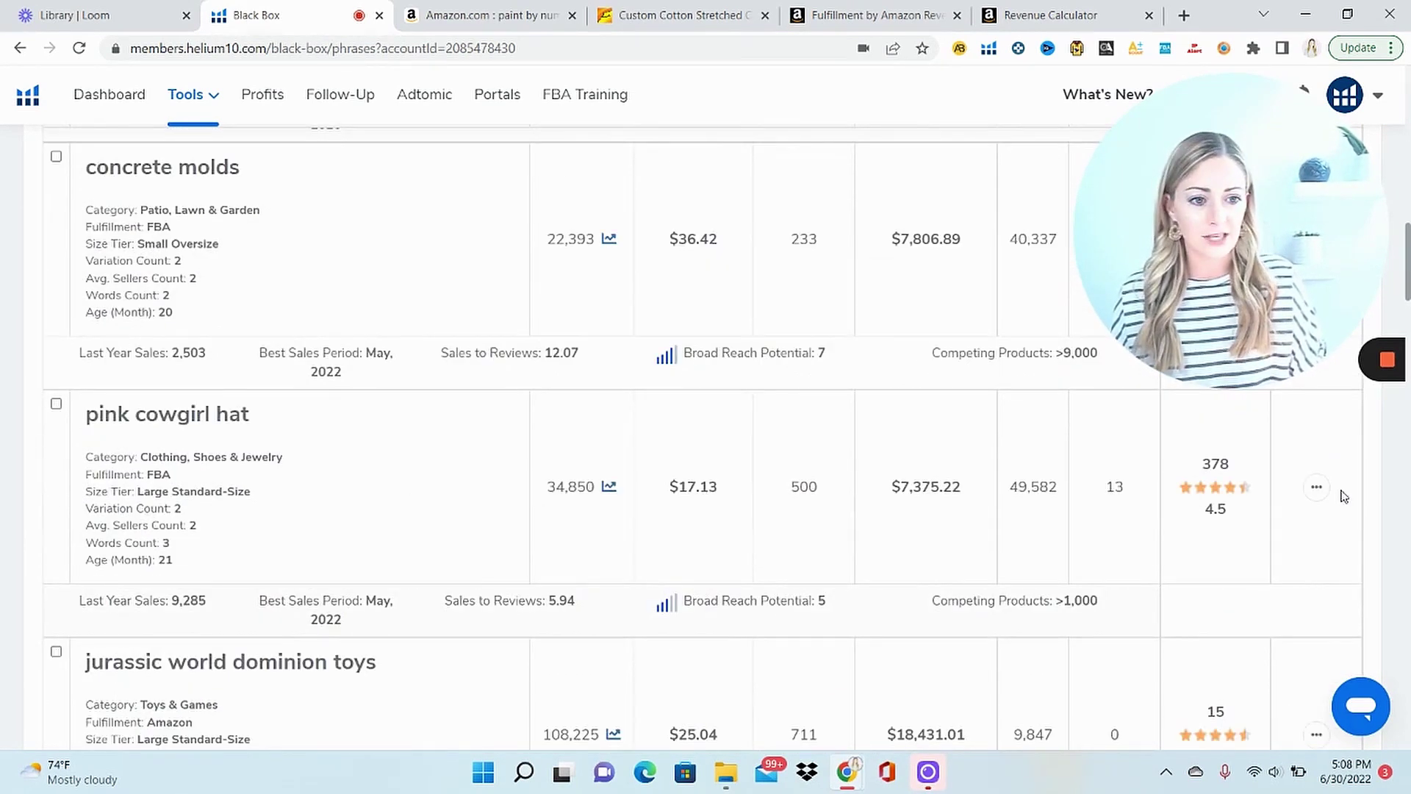
left_click(1316, 486)
left_click(1267, 526)
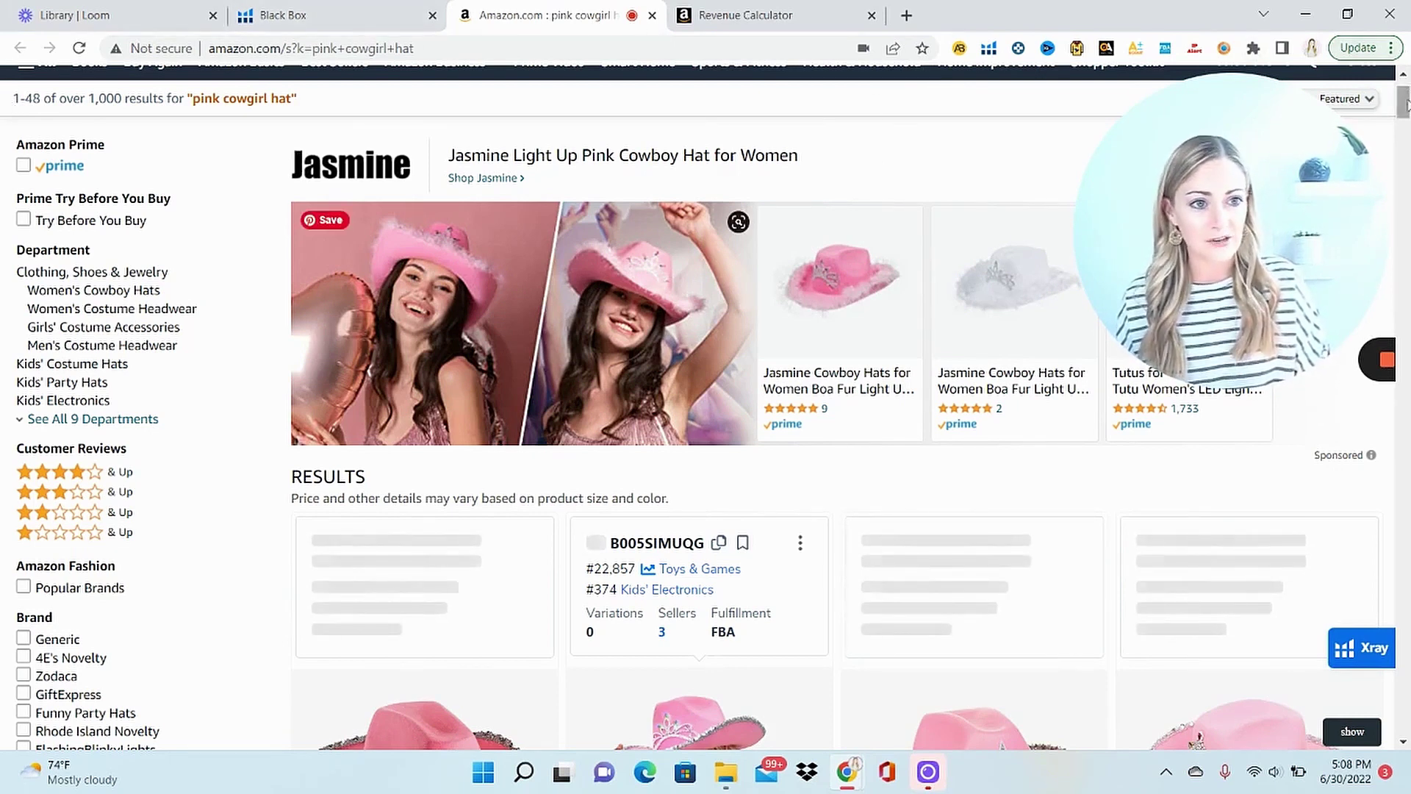
- Browse the pink cowgirl hat results and run Xray: 34,850 search volume, $258,403 revenue
left_click_drag(1404, 99, 1406, 169)
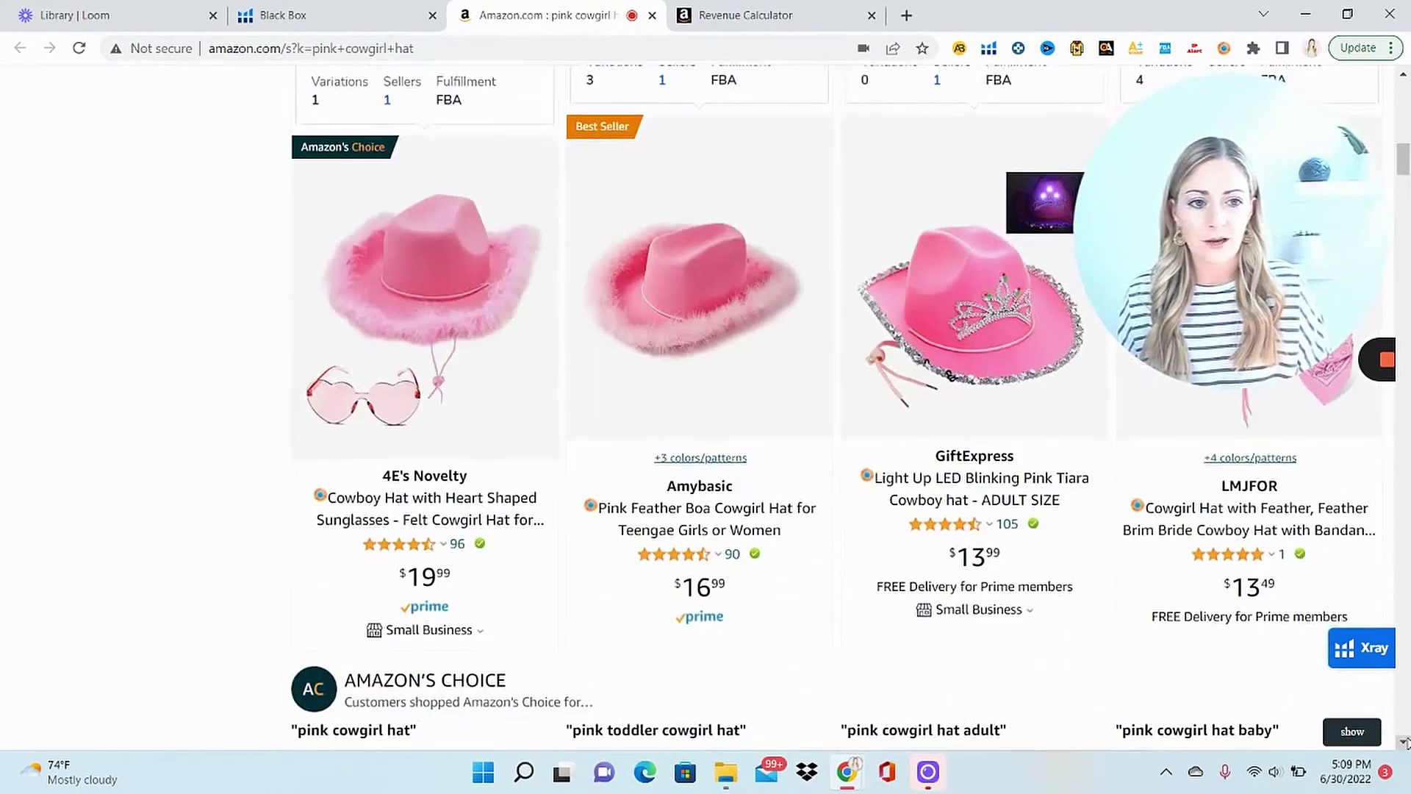
left_click(1403, 743)
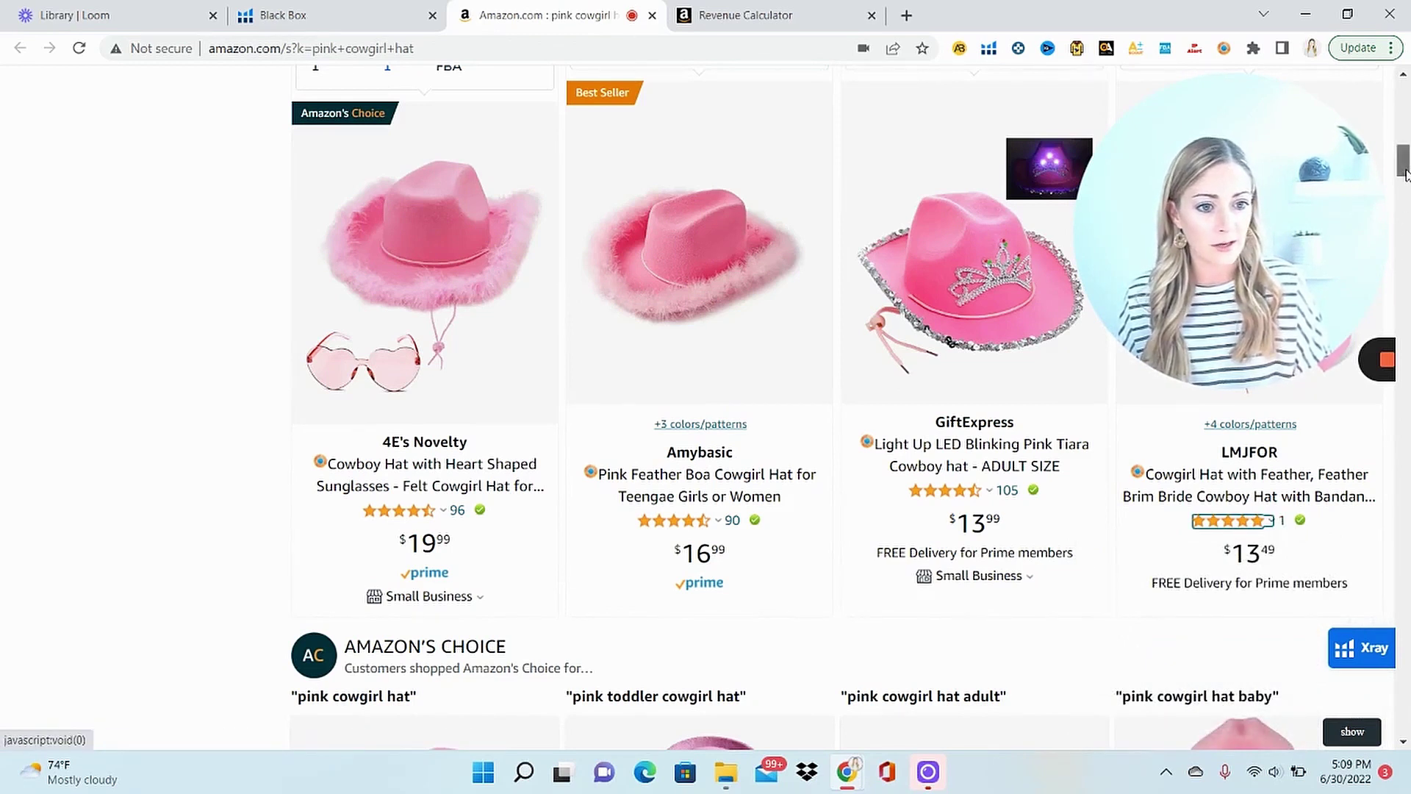
scroll(1406, 165, "up", 2)
scroll(1406, 165, "up", 2)
scroll(1406, 165, "down", 2)
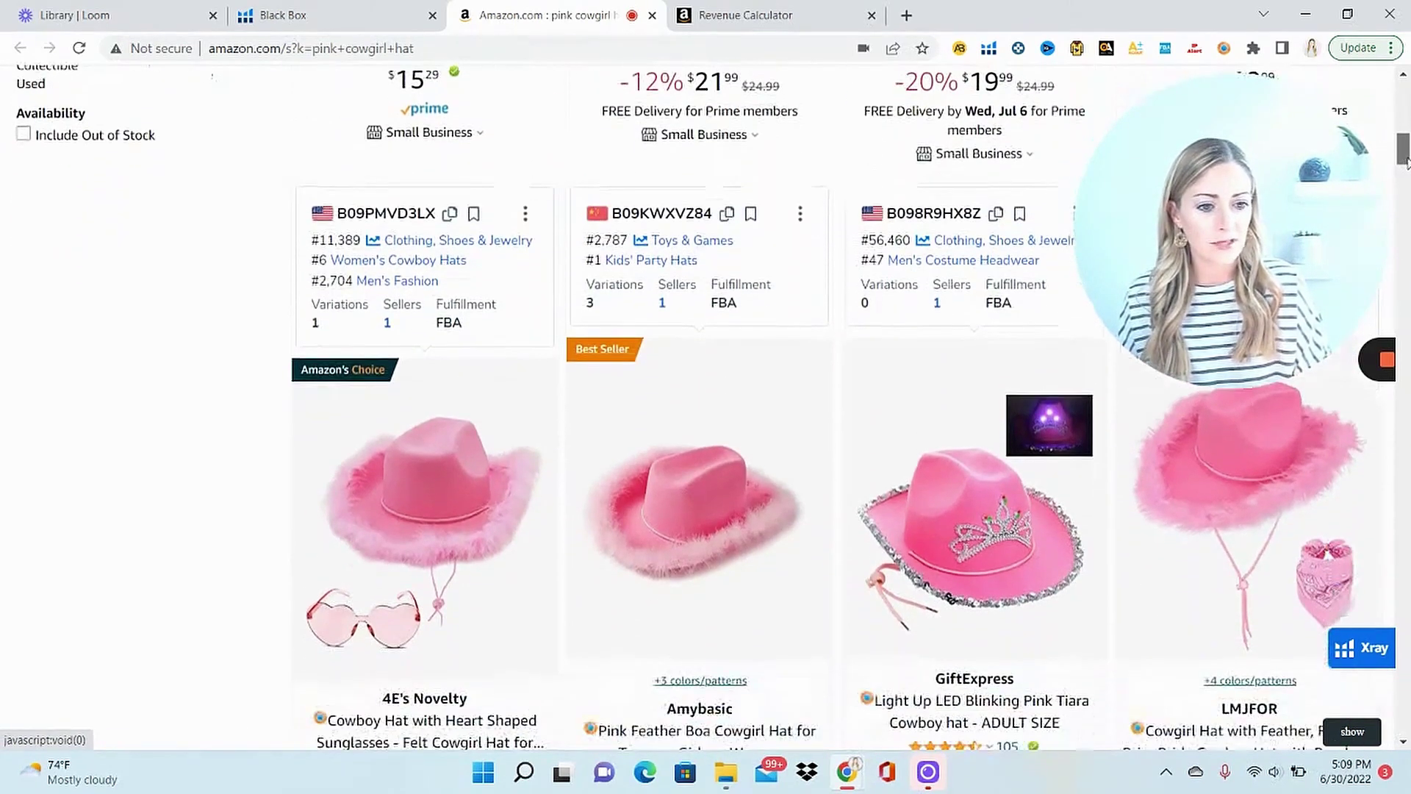
mouse_move(1406, 162)
left_mouse_down()
mouse_move(1402, 90)
mouse_move(1406, 183)
left_mouse_up()
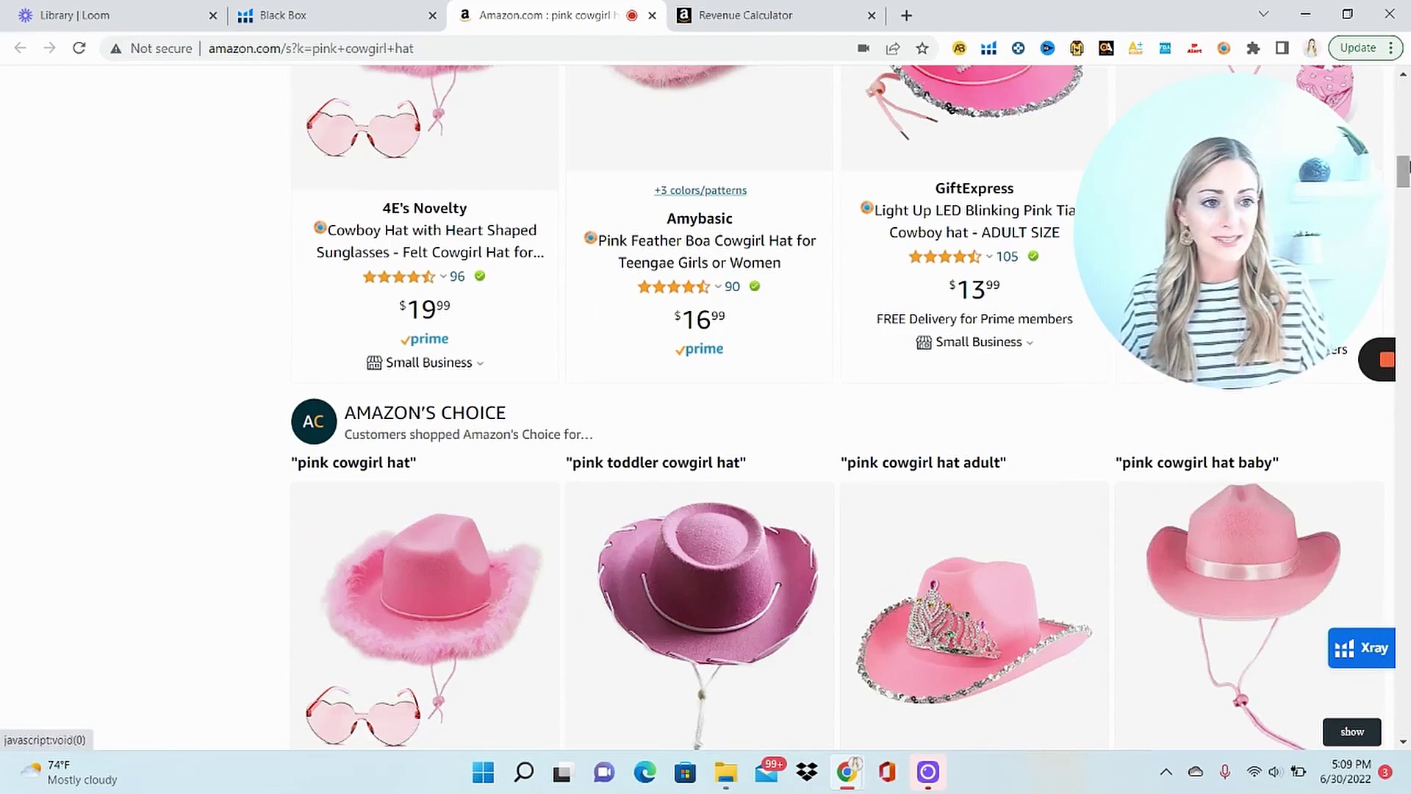
left_click_drag(1405, 171, 1405, 225)
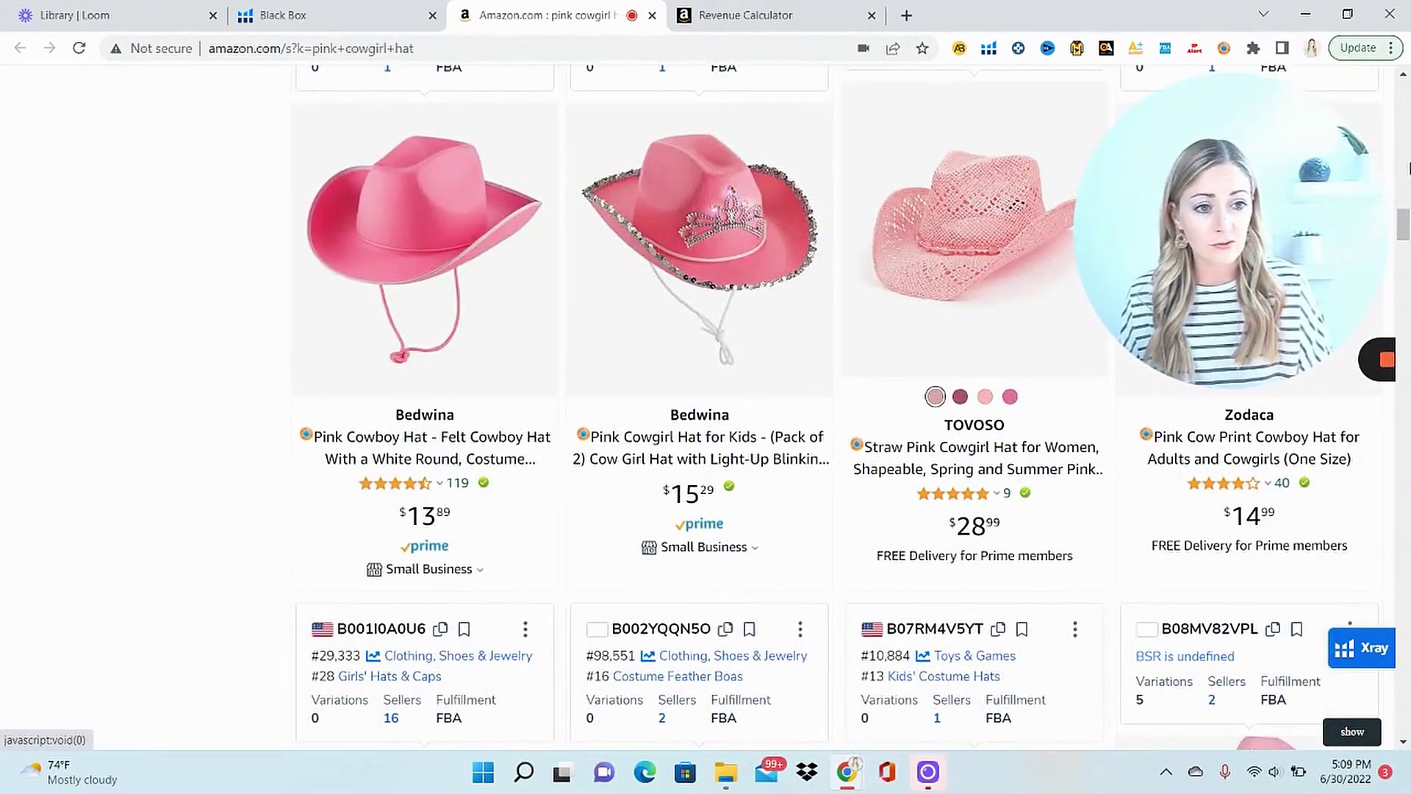
left_click_drag(1404, 231, 1404, 284)
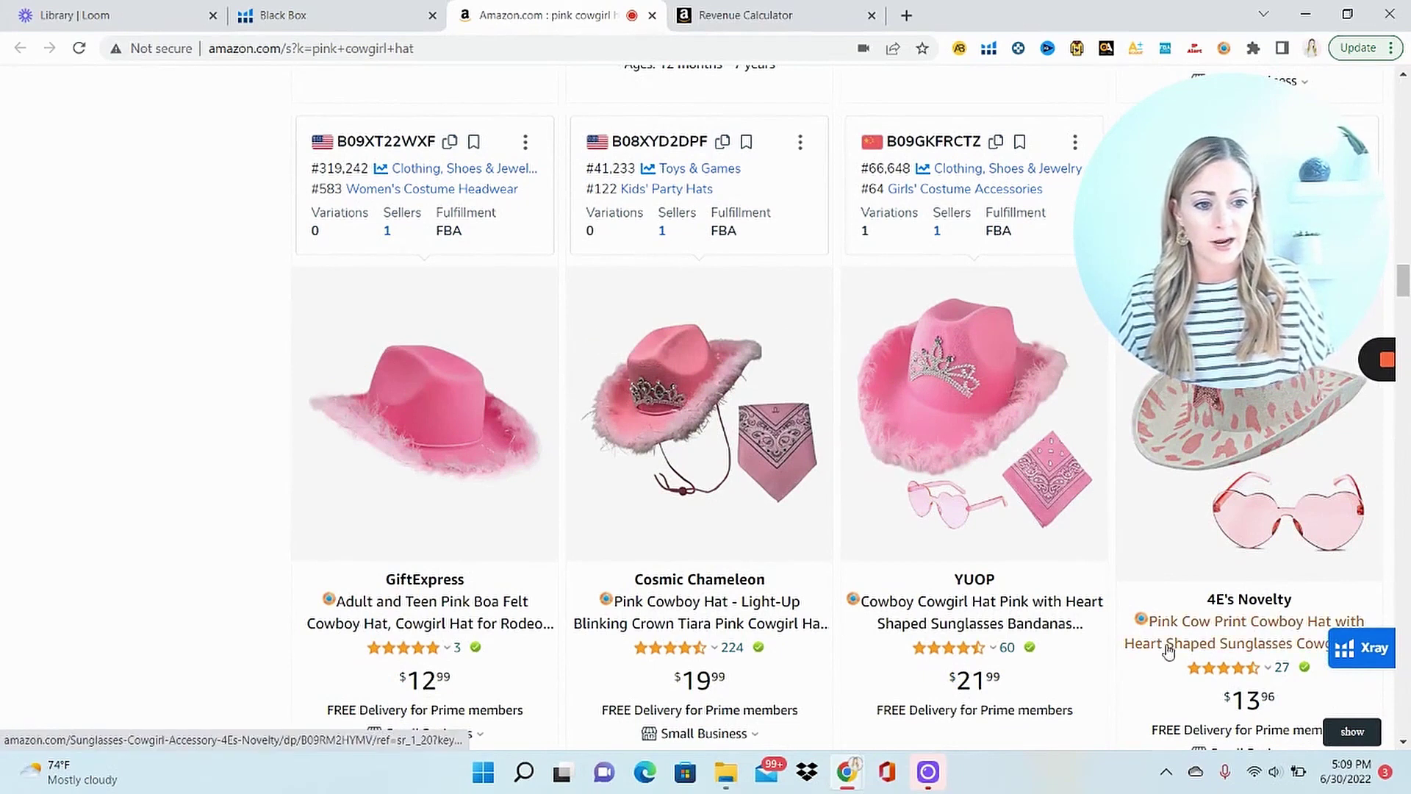
left_click(1350, 656)
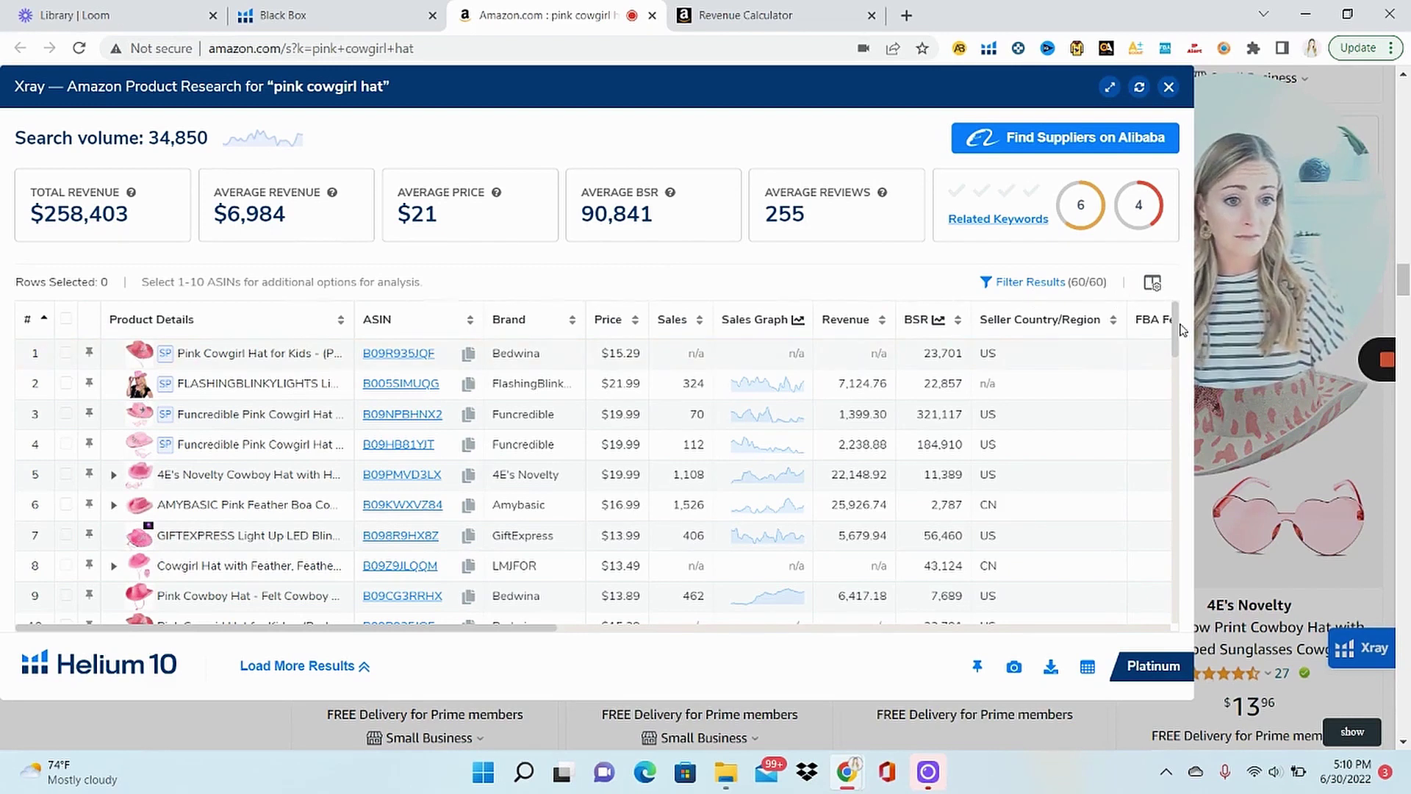
- Sort the Xray products by revenue, highest first, putting Kangaroo Cowboy Hat on top
scroll(1173, 326, "down", 1)
scroll(882, 323, "up", 1)
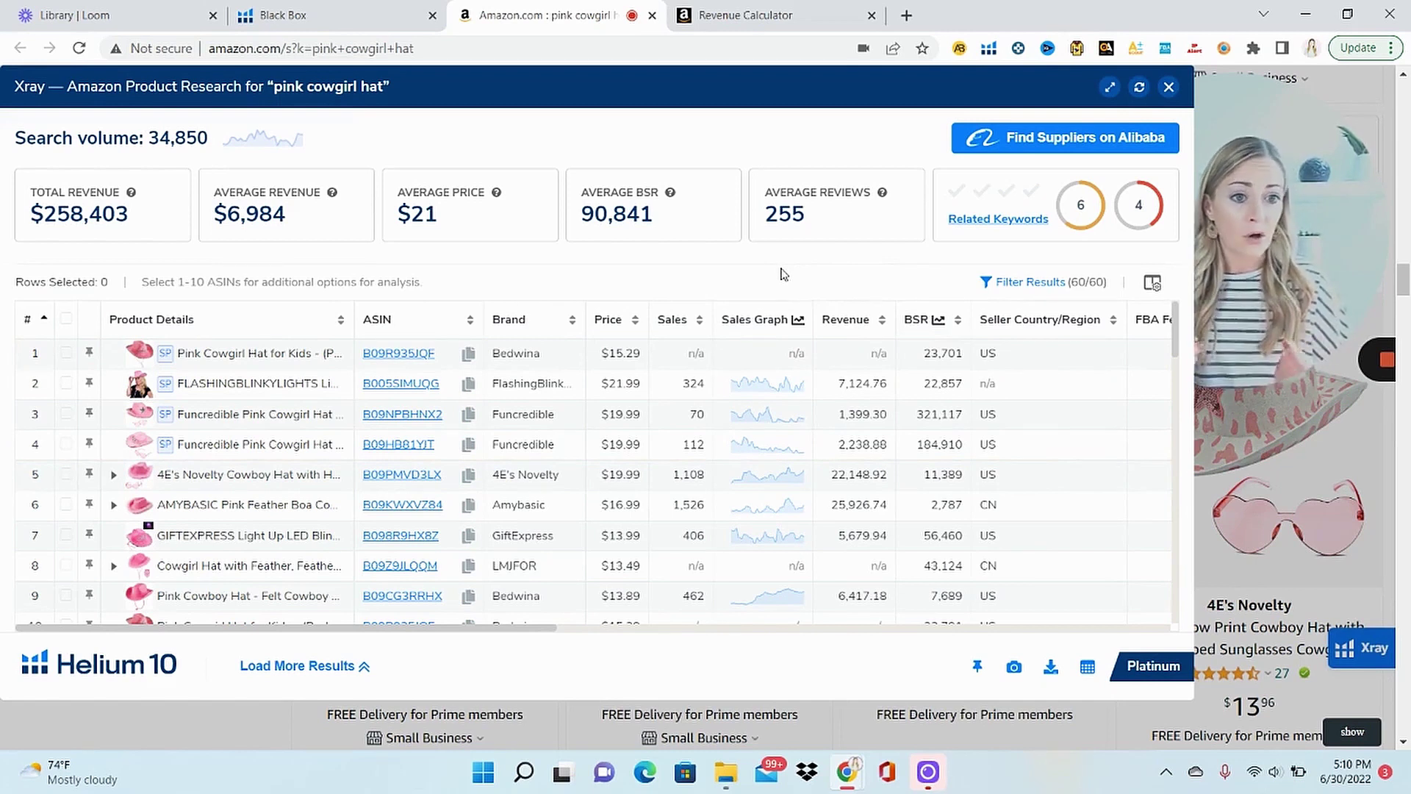
left_click(882, 320)
left_click(884, 320)
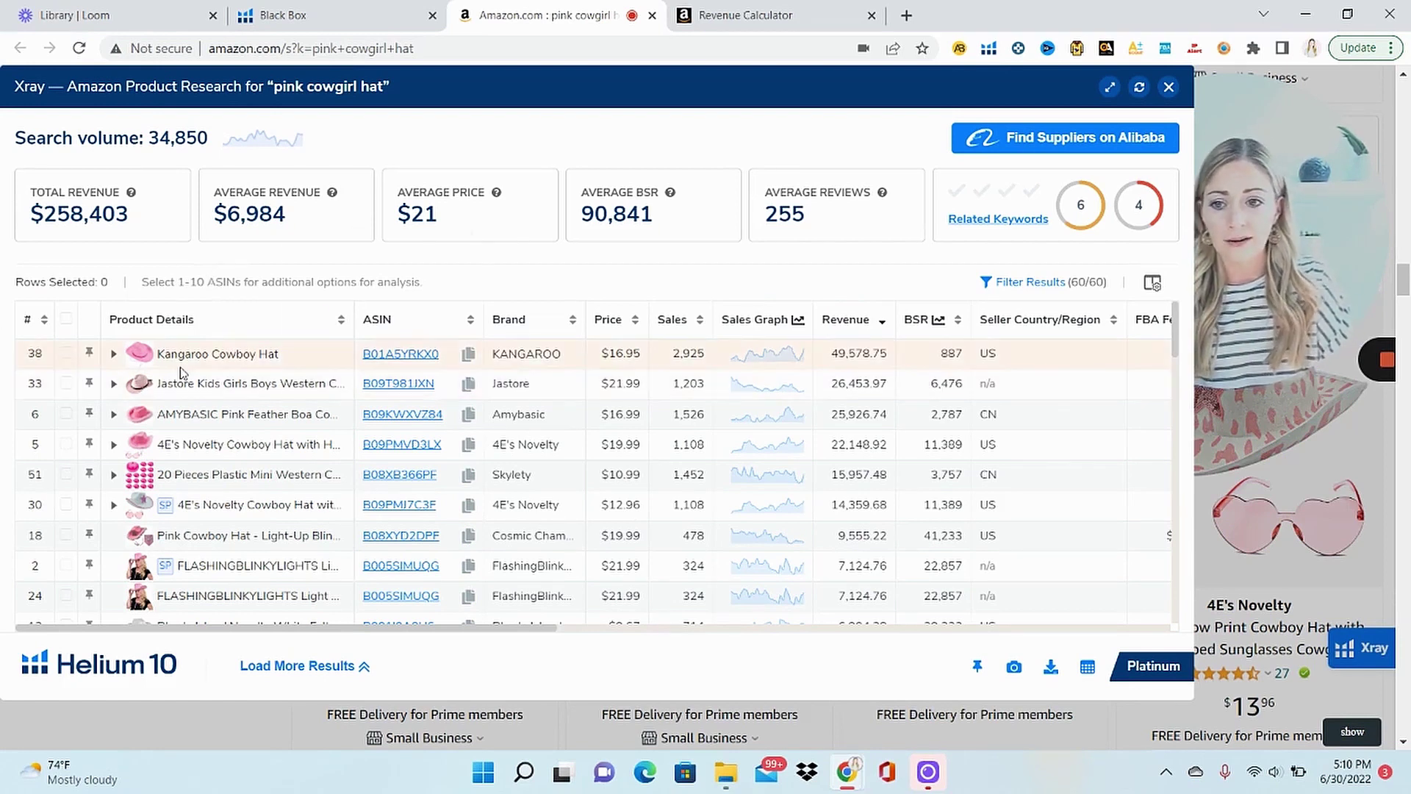
- Review the Xray table, then find Alibaba suppliers, listing 922 products from USD 0.50
mouse_move(262, 357)
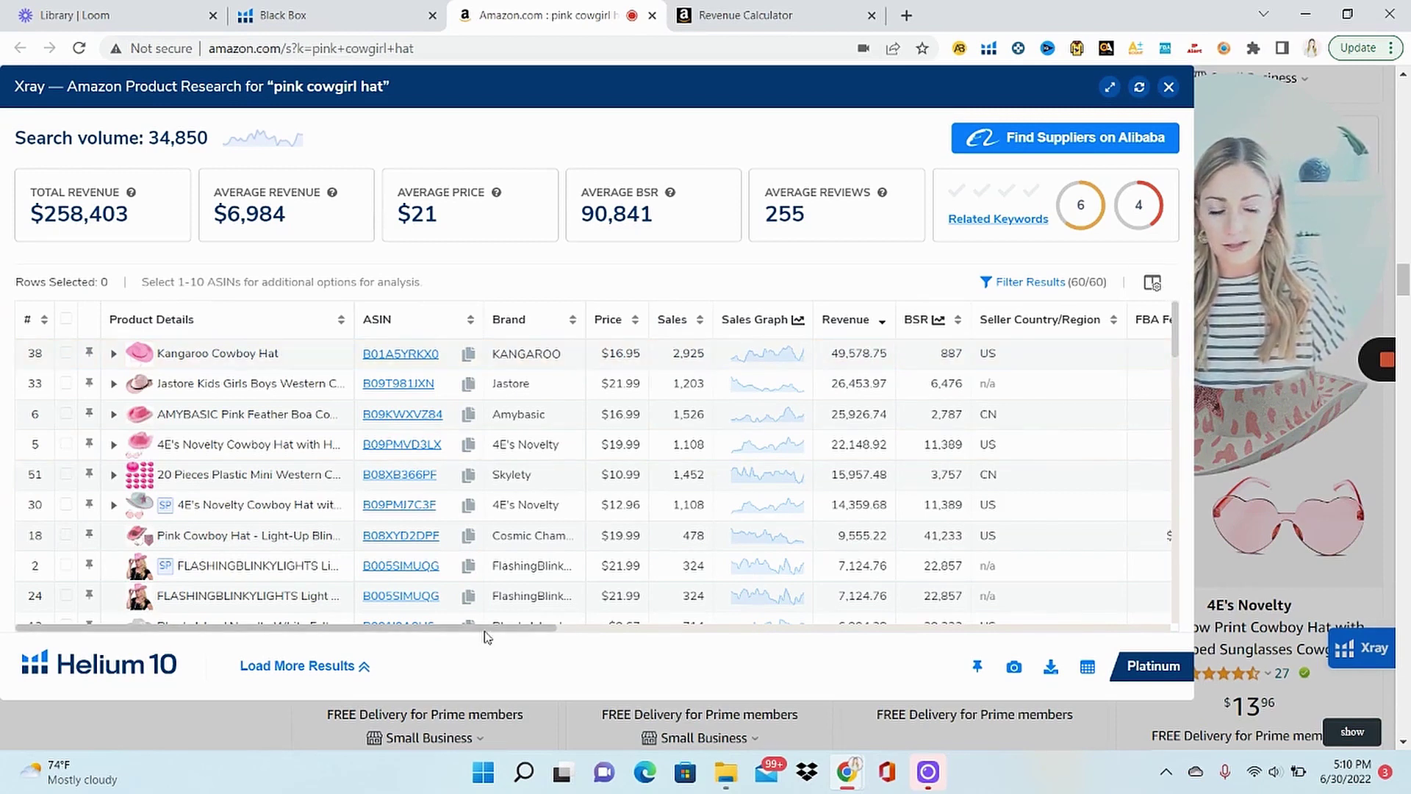
left_click_drag(523, 628, 580, 638)
left_click_drag(665, 633, 448, 629)
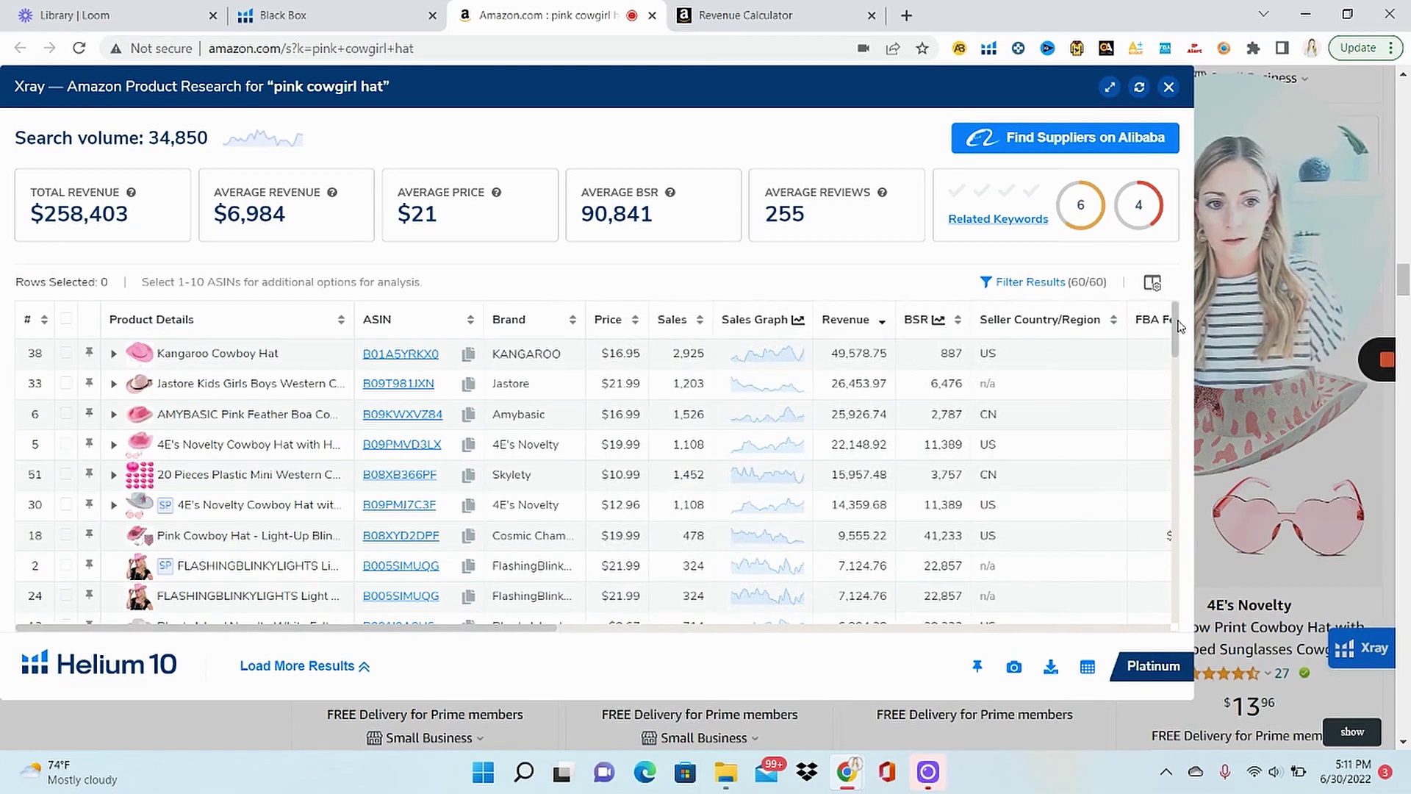
left_click_drag(1174, 331, 1185, 517)
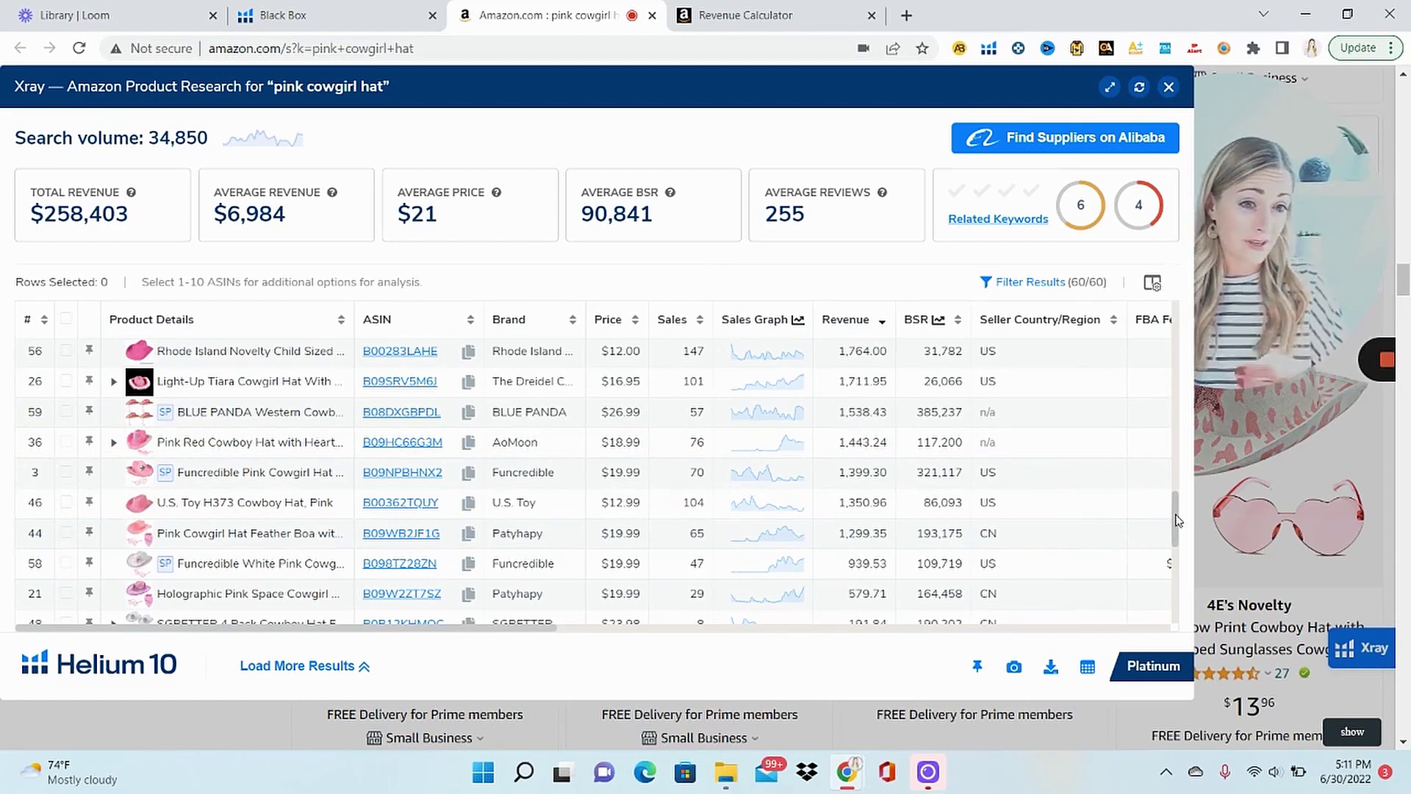
mouse_move(1174, 520)
left_mouse_down()
mouse_move(1179, 597)
mouse_move(1183, 539)
left_mouse_up()
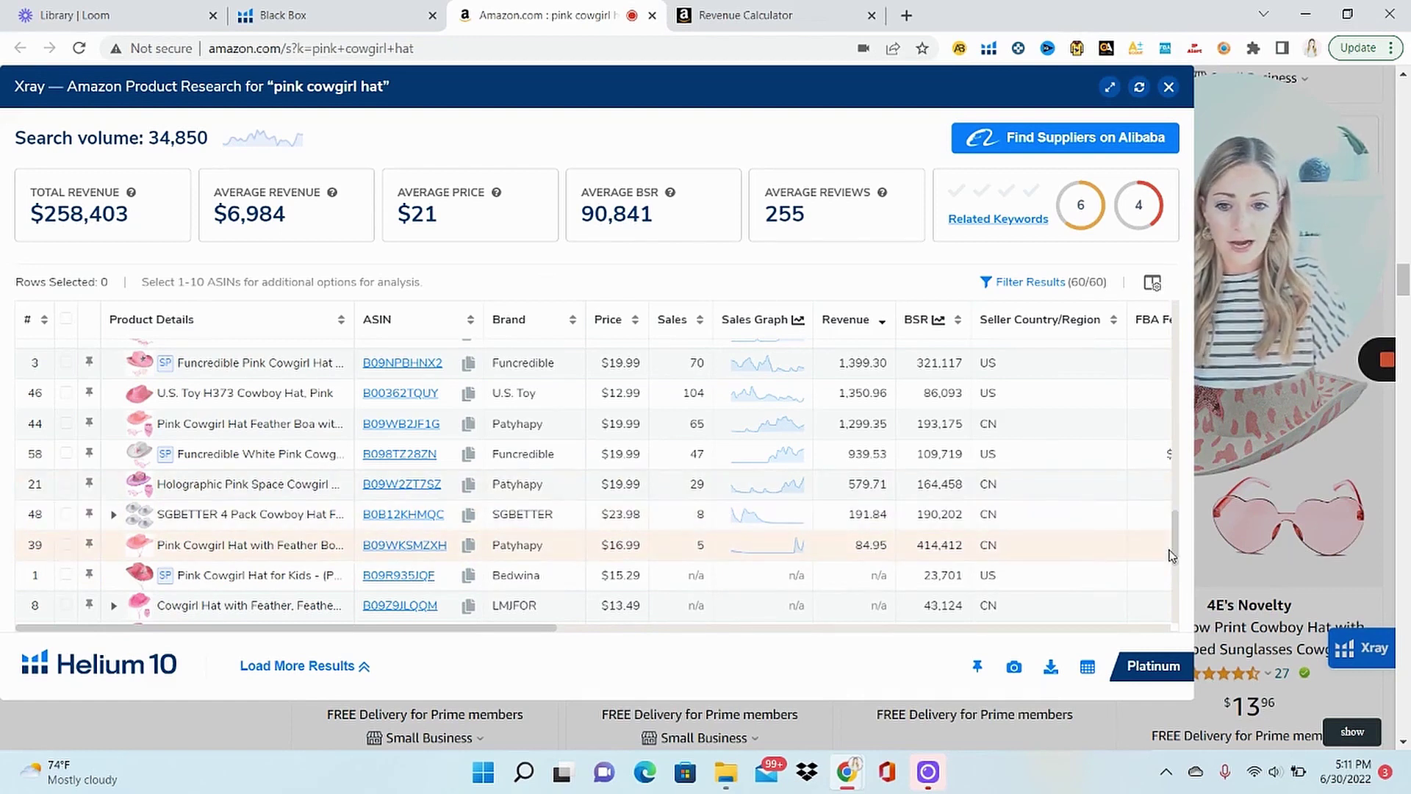
left_click_drag(1180, 552, 1192, 308)
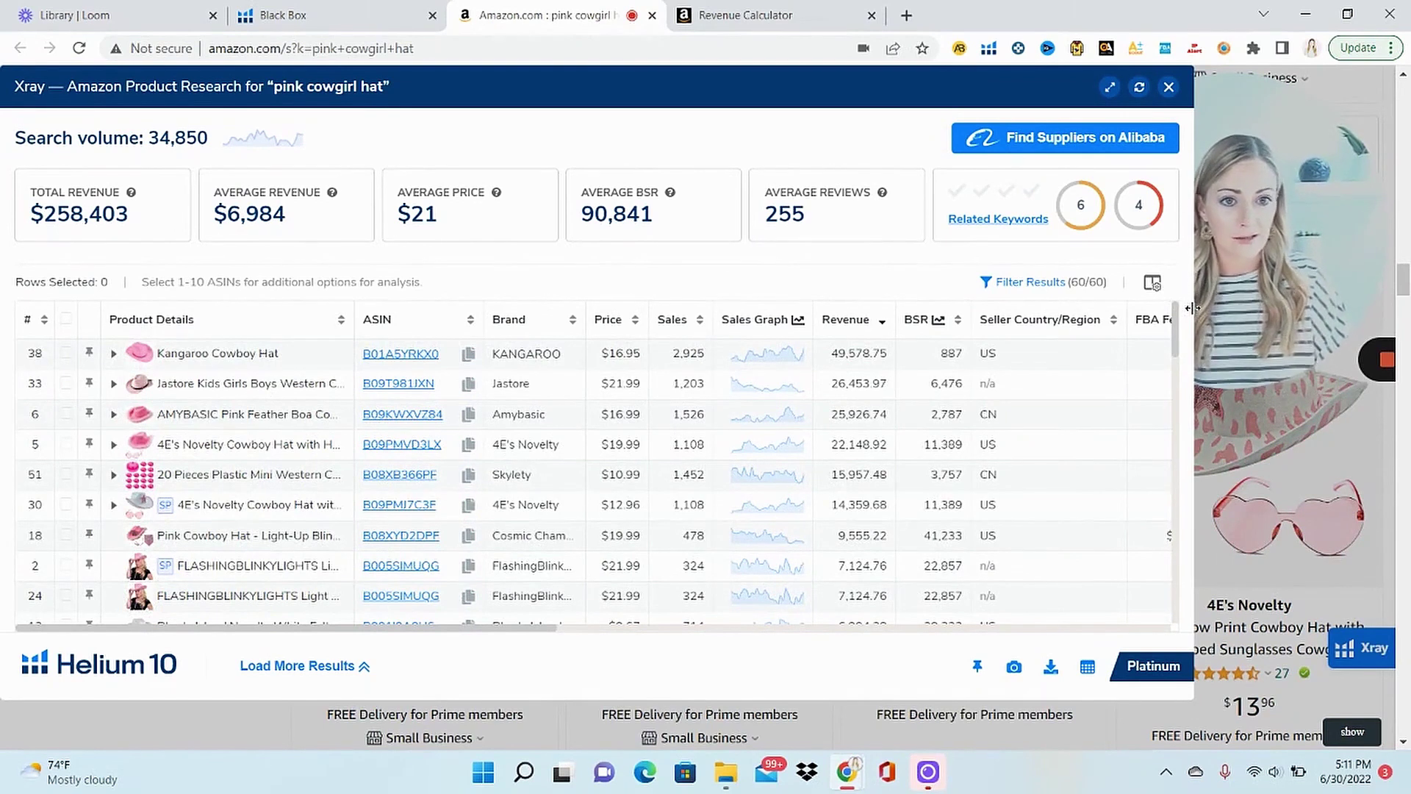
left_click(1064, 137)
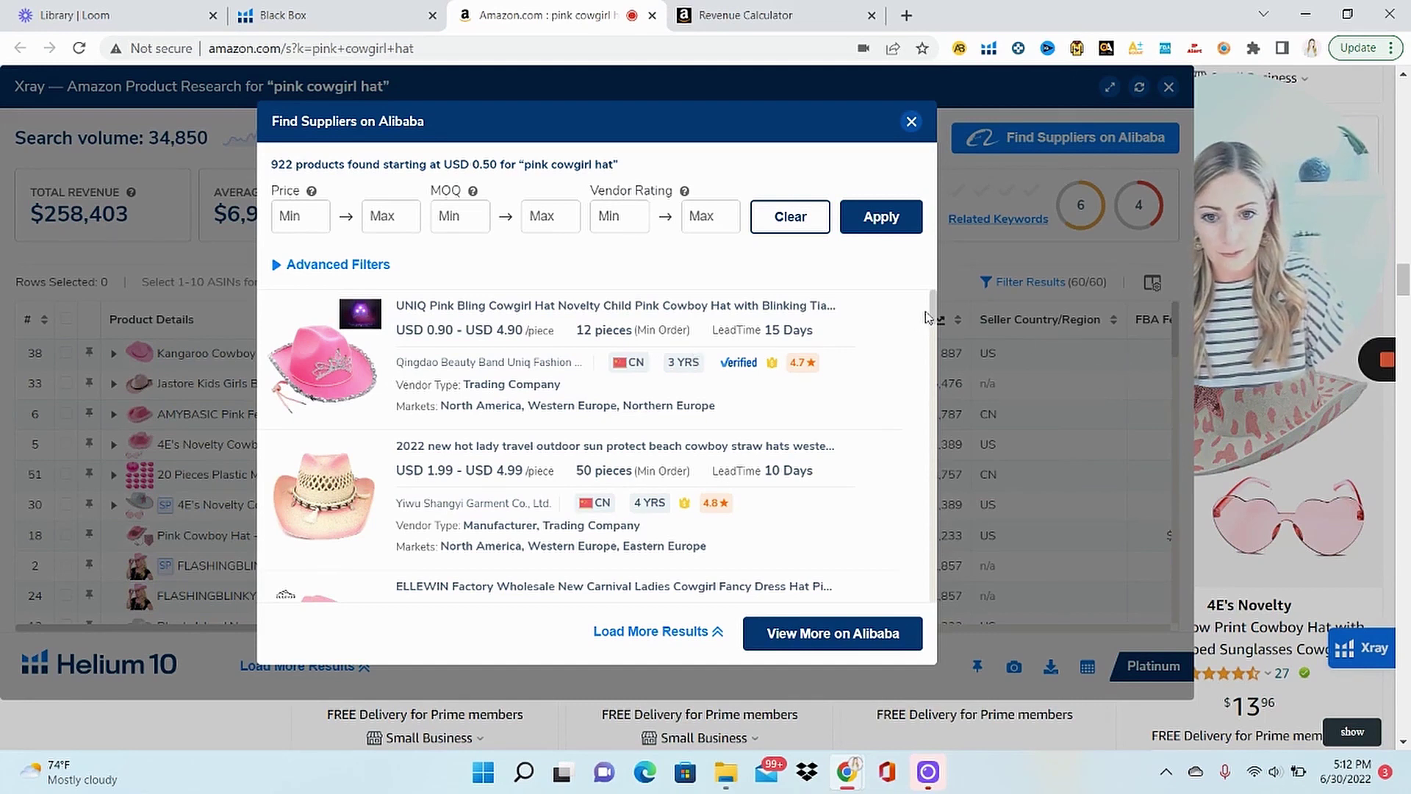
- Open the 'Wholesale custom unisex' light-up cowgirl hat listing from the supplier results
left_click_drag(935, 309, 960, 511)
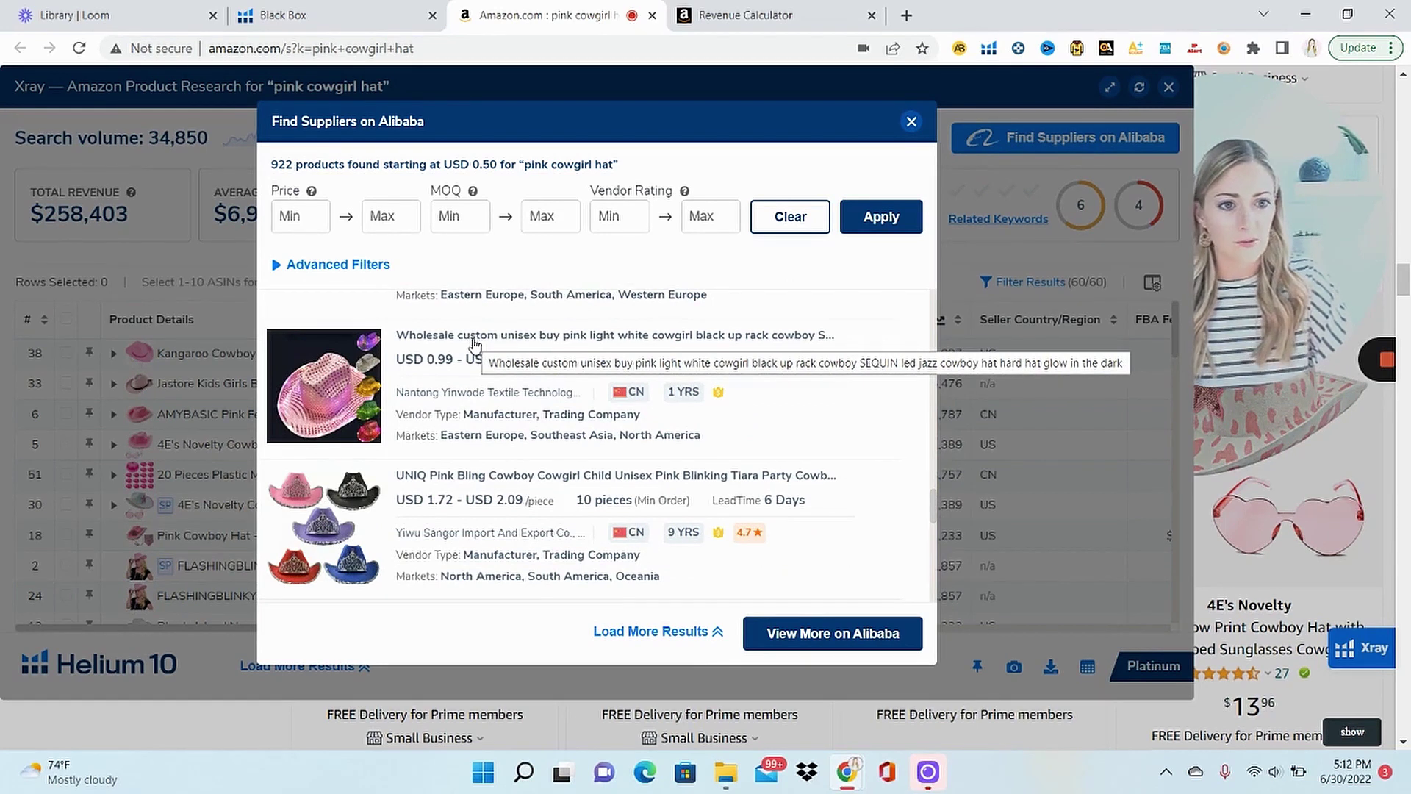
left_click(474, 340)
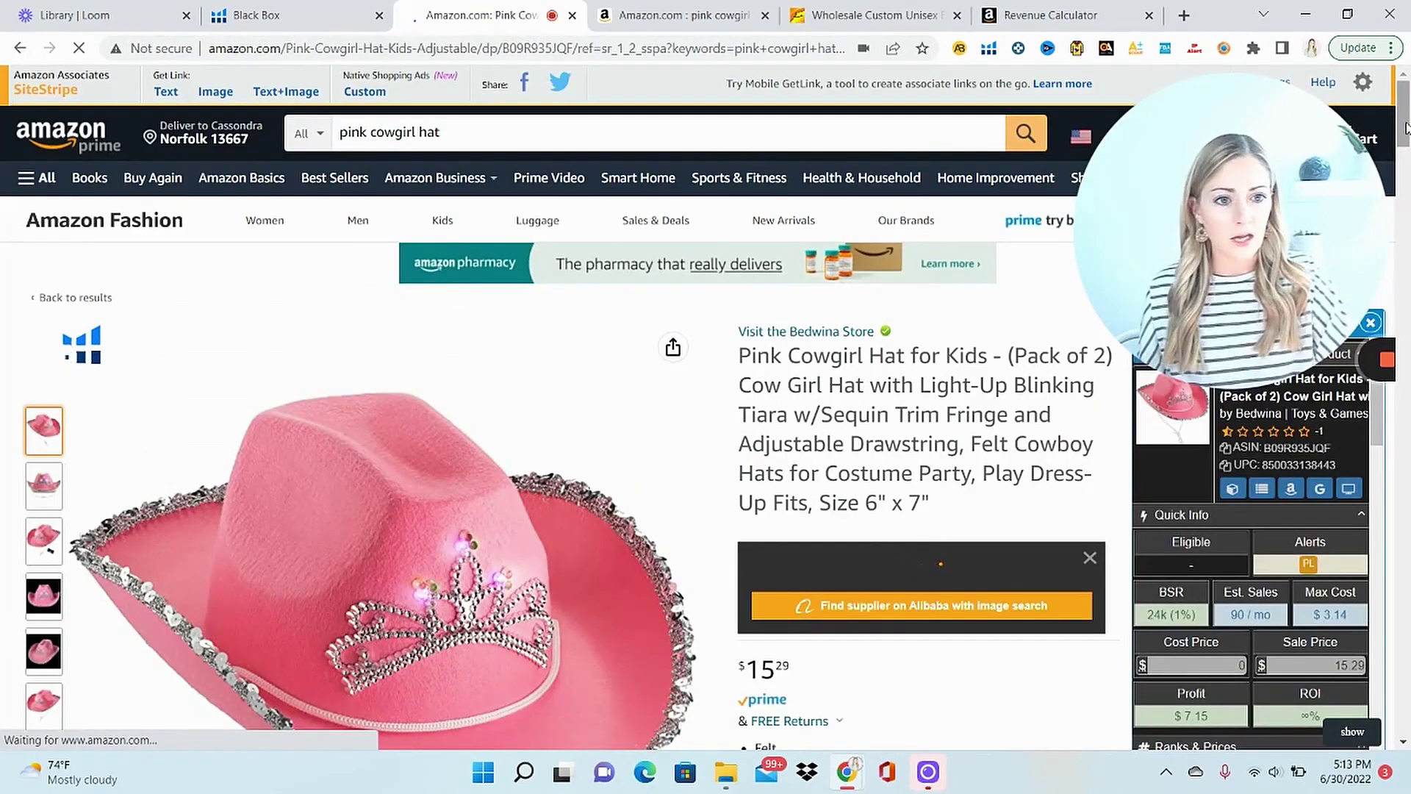
- Scroll to the Bedwina hat's product details and copy ASIN B09R935JQF
scroll(1407, 204, "down", 10)
left_click_drag(1406, 204, 1406, 309)
scroll(620, 300, "up", 3)
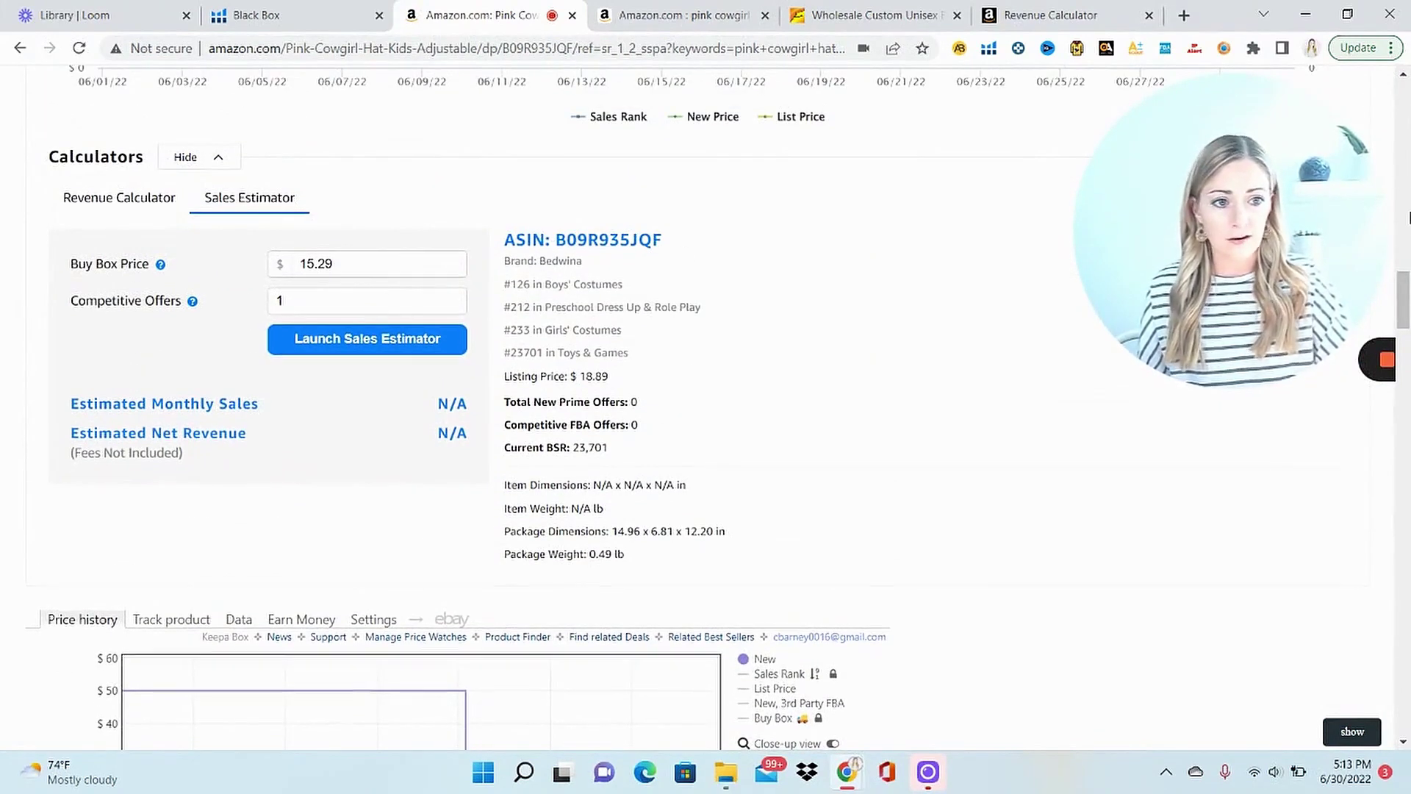
left_click_drag(1406, 294, 1407, 424)
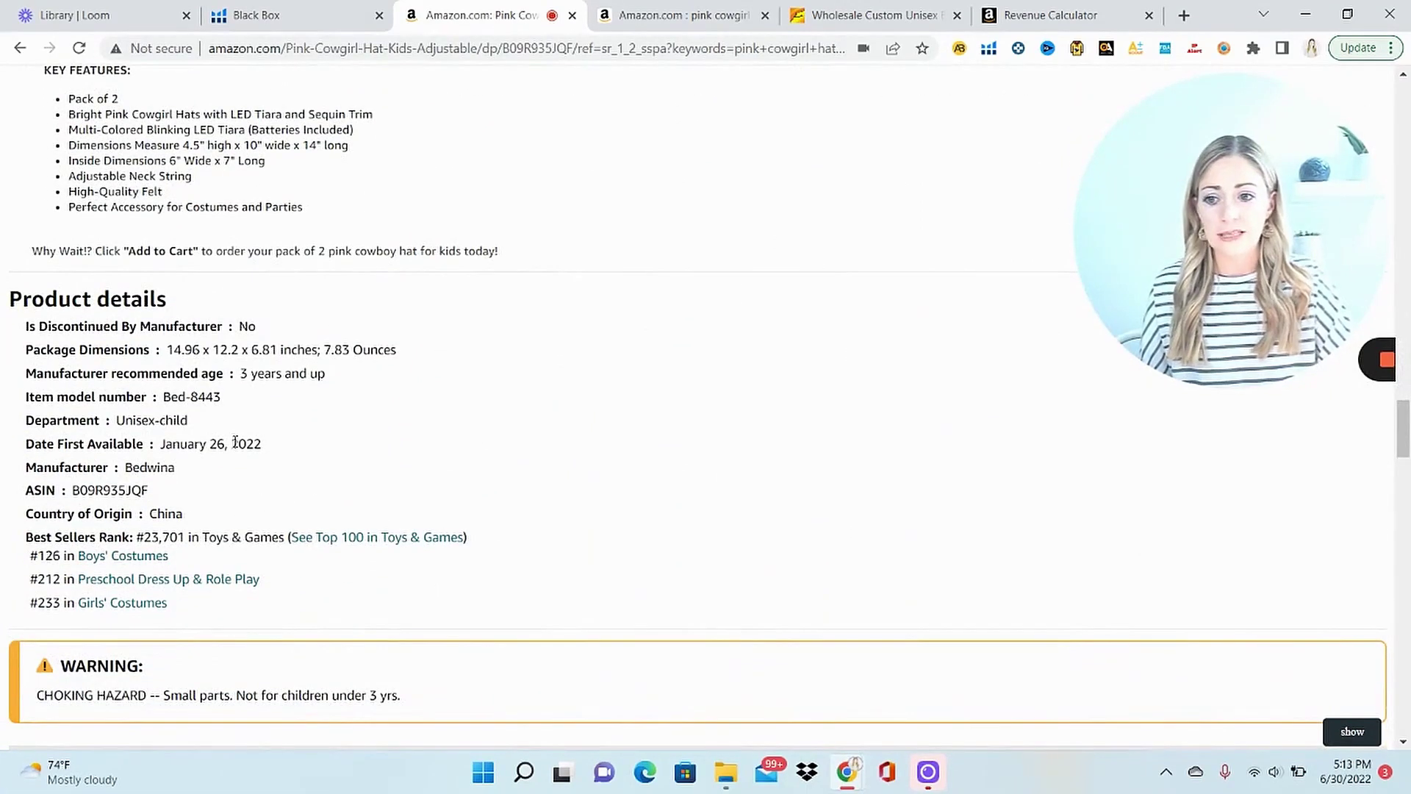
left_click_drag(154, 491, 77, 496)
key("ctrl+c")
- Look up ASIN B09R935JQF in the Revenue Calculator
key("ctrl+9")
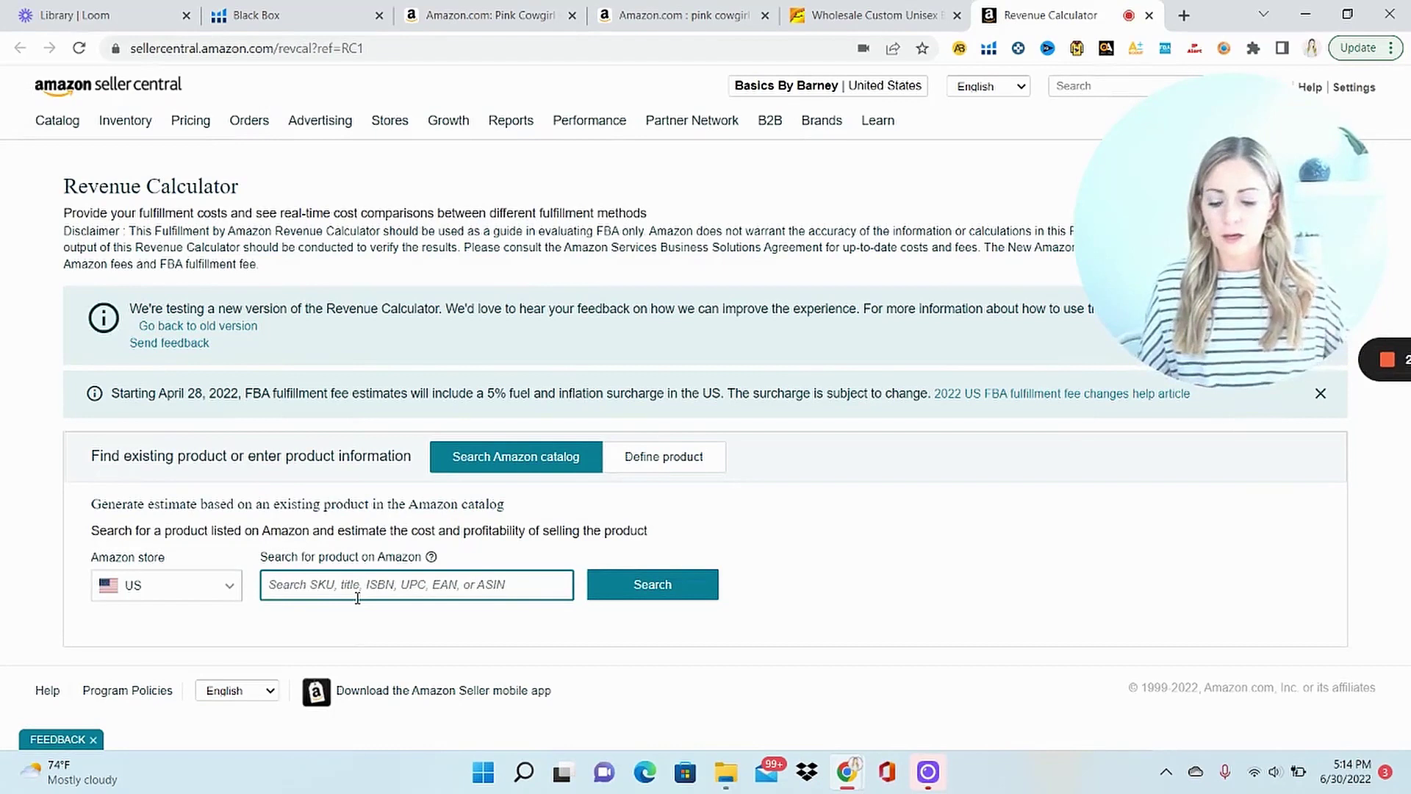
key("ctrl+v")
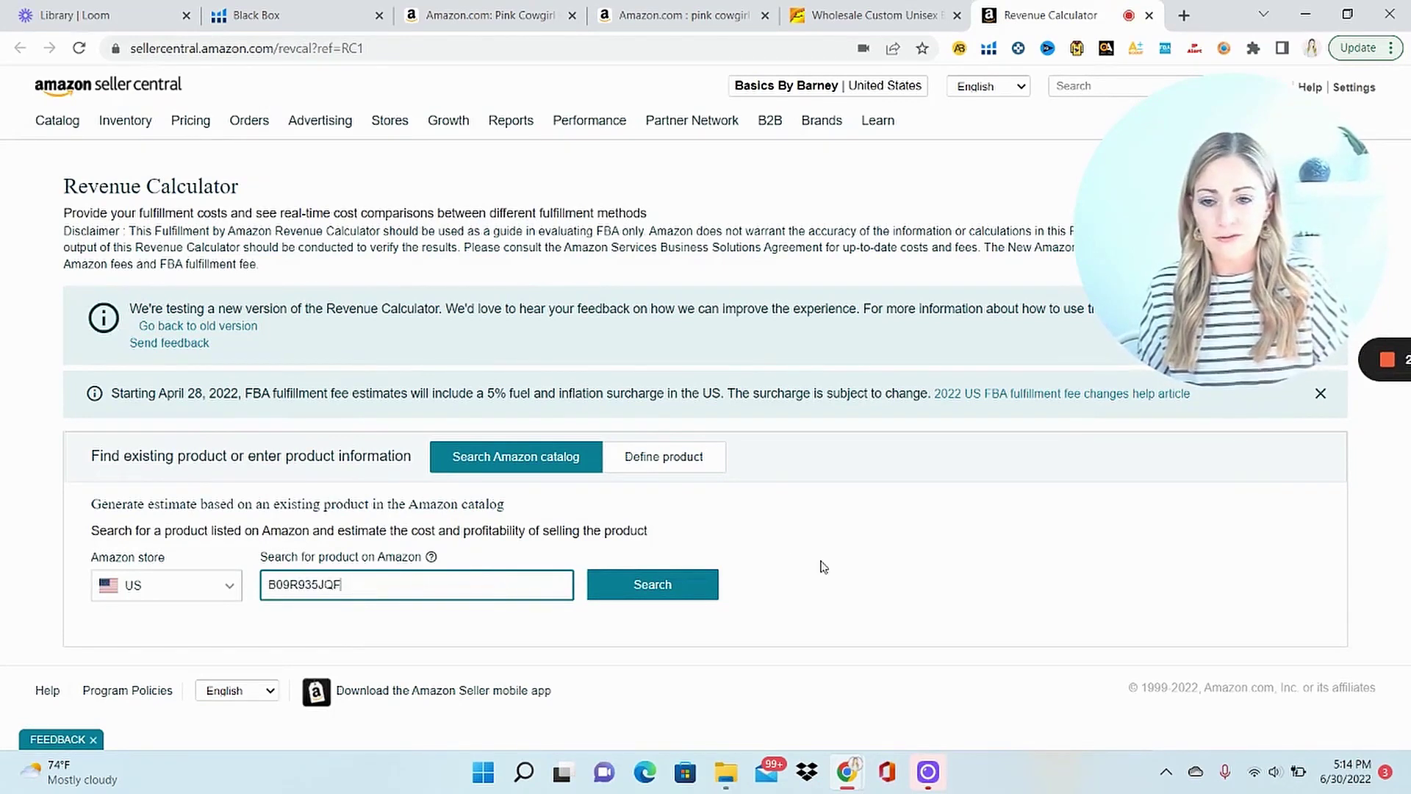
left_click(665, 586)
- Enter $2.50 cost of goods sold, giving $4.97 net profit at 32.52% margin
scroll(1408, 297, "down", 5)
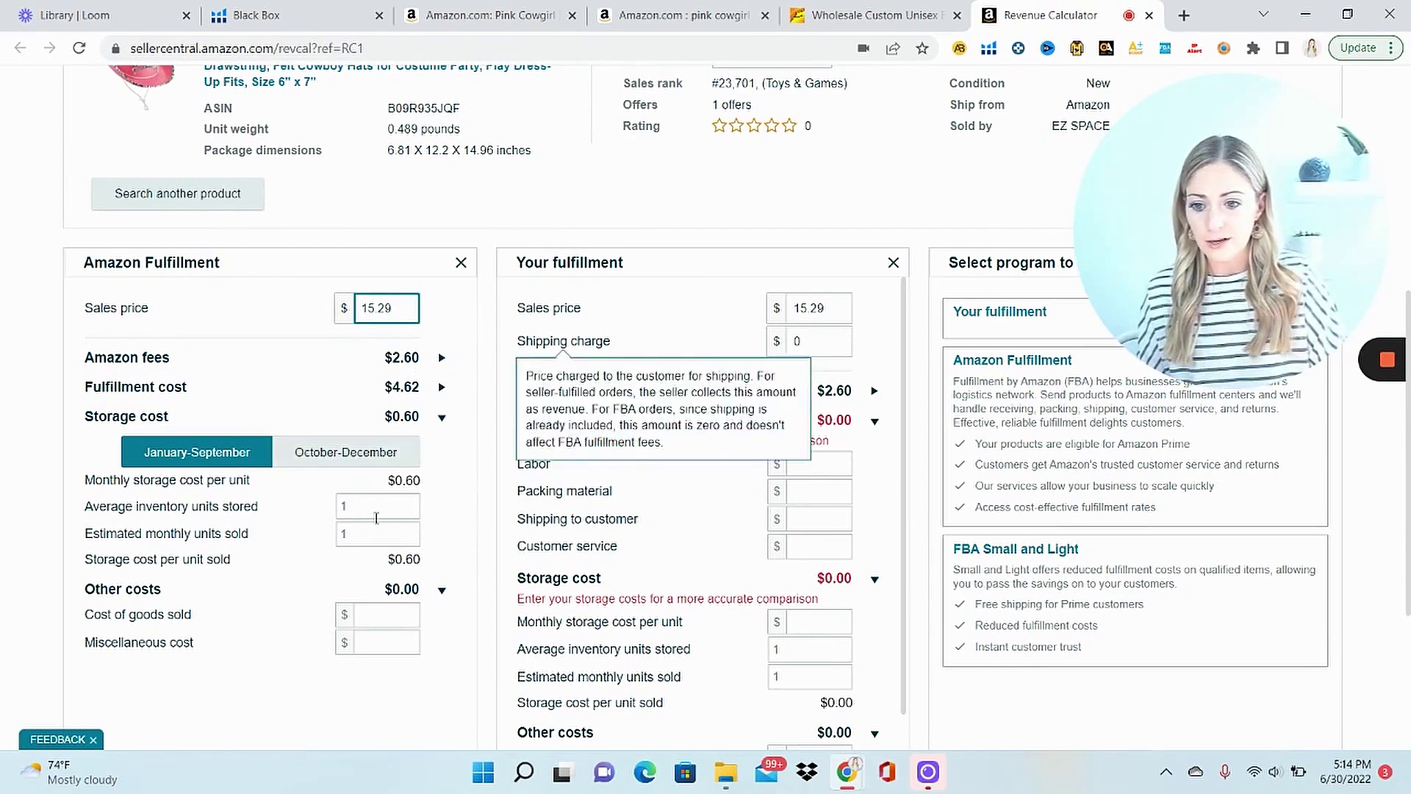
left_click(392, 607)
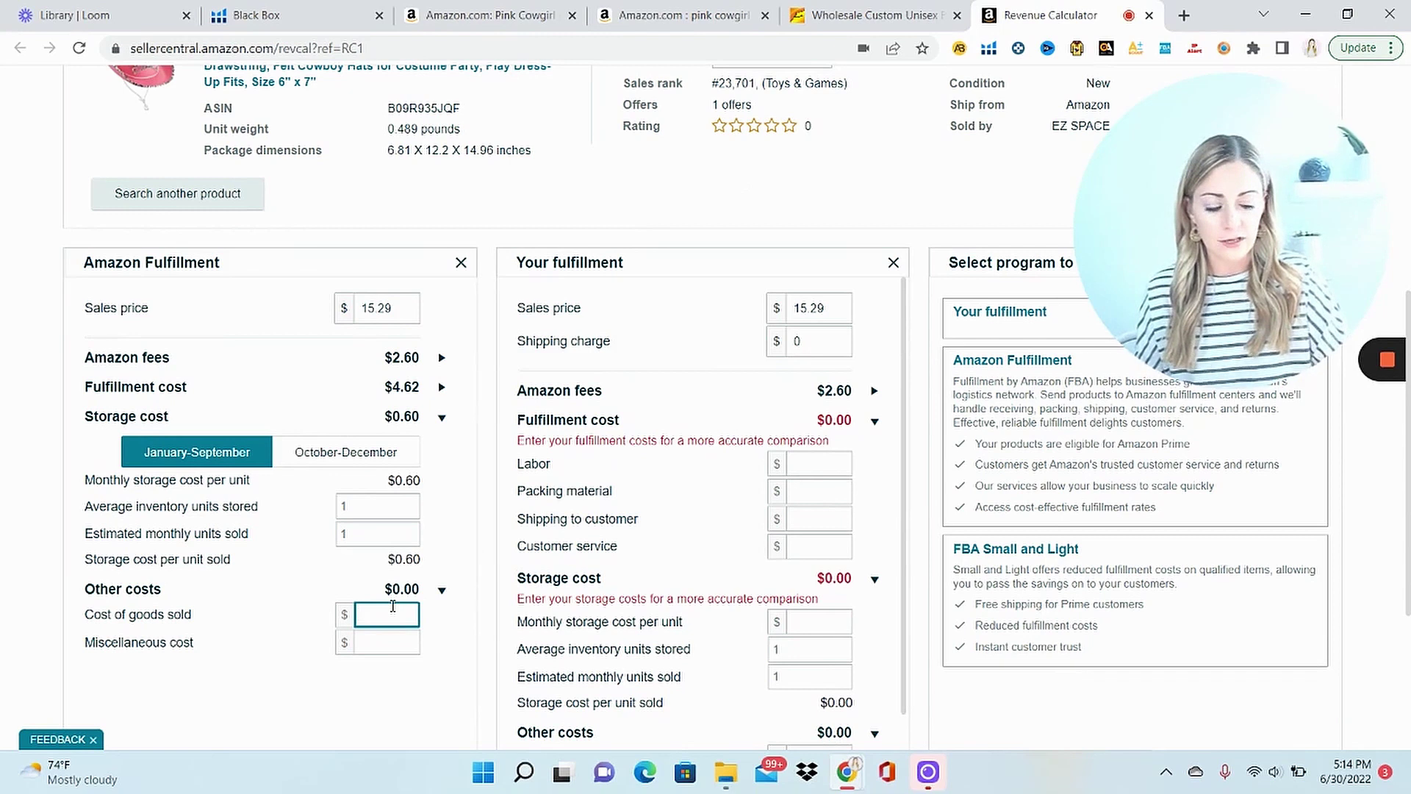
type("2.50")
key("Tab")
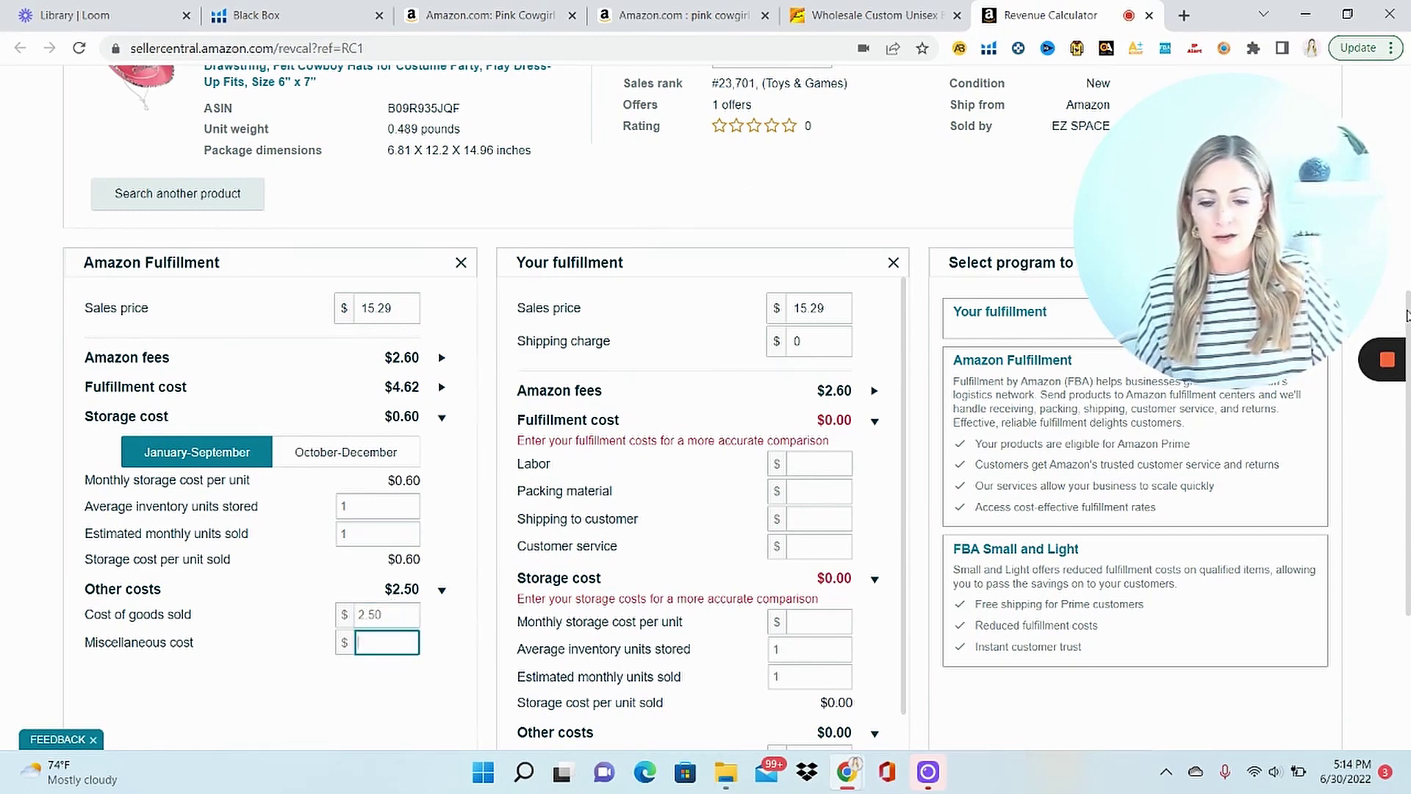
scroll(1406, 314, "down", 3)
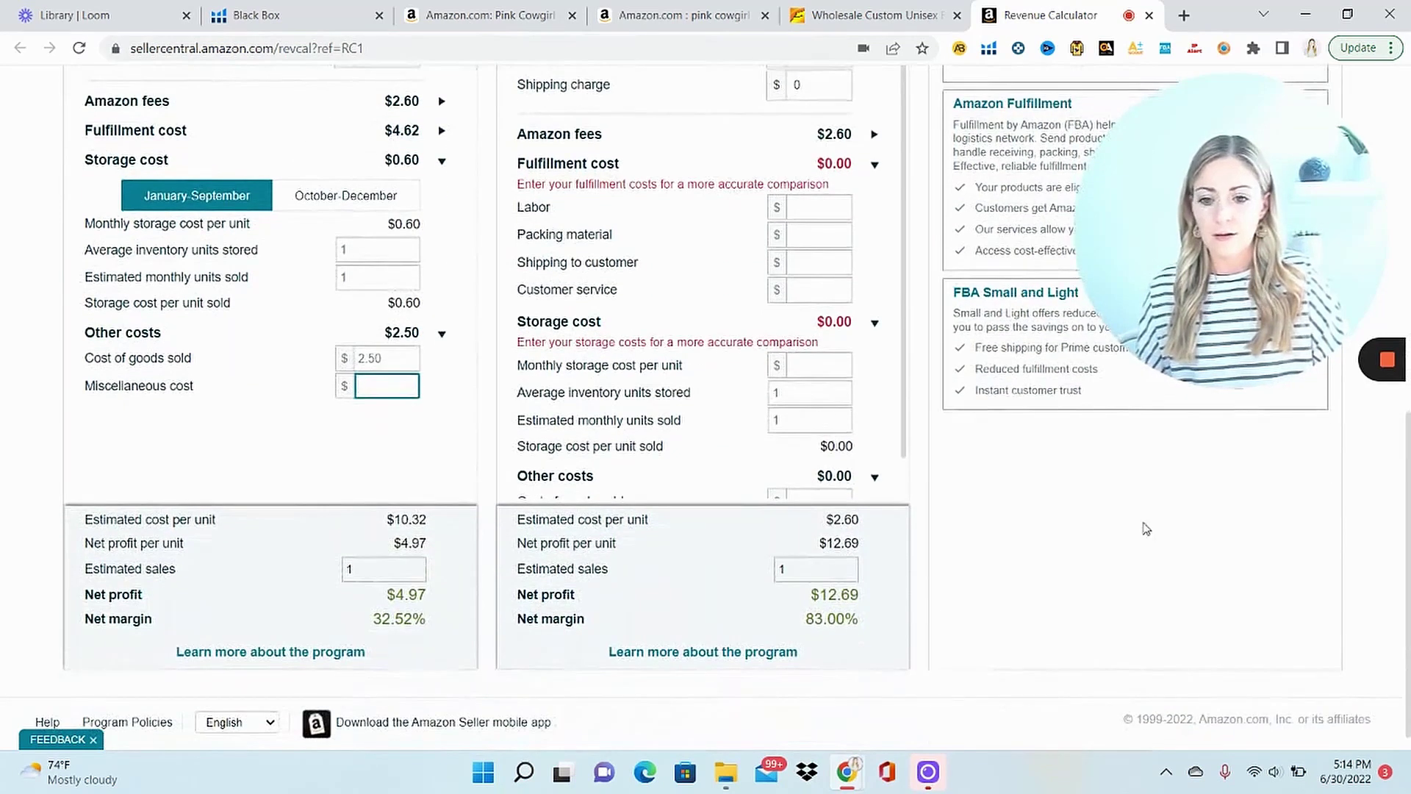